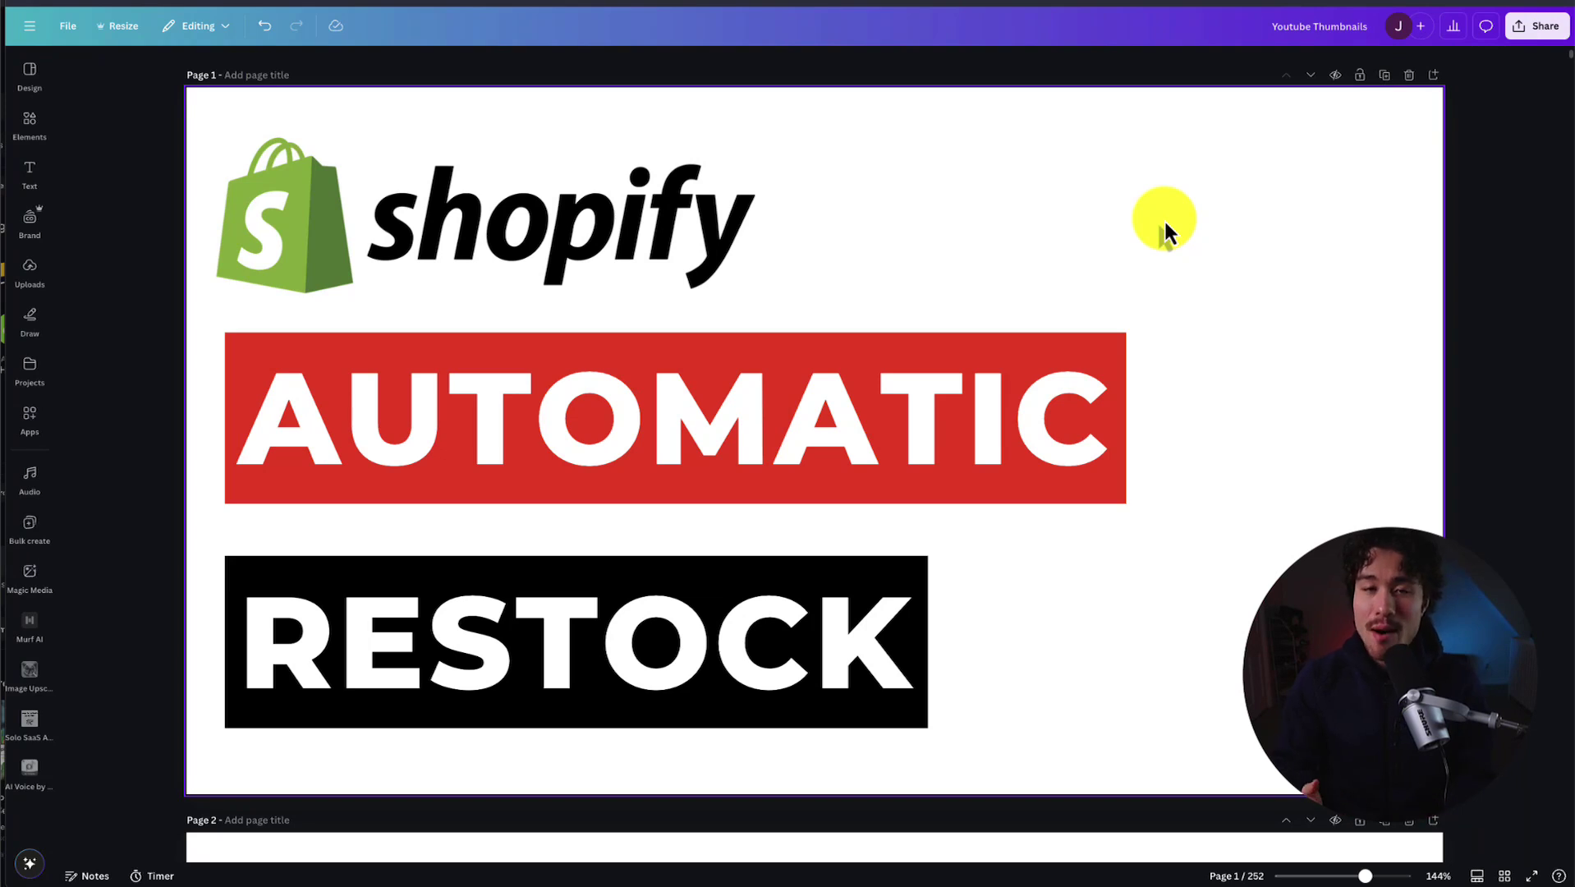
Step: Review the Stoq app listing, noting the free plan's 30-email limit
{"action": "key", "text": "ctrl+equal"}
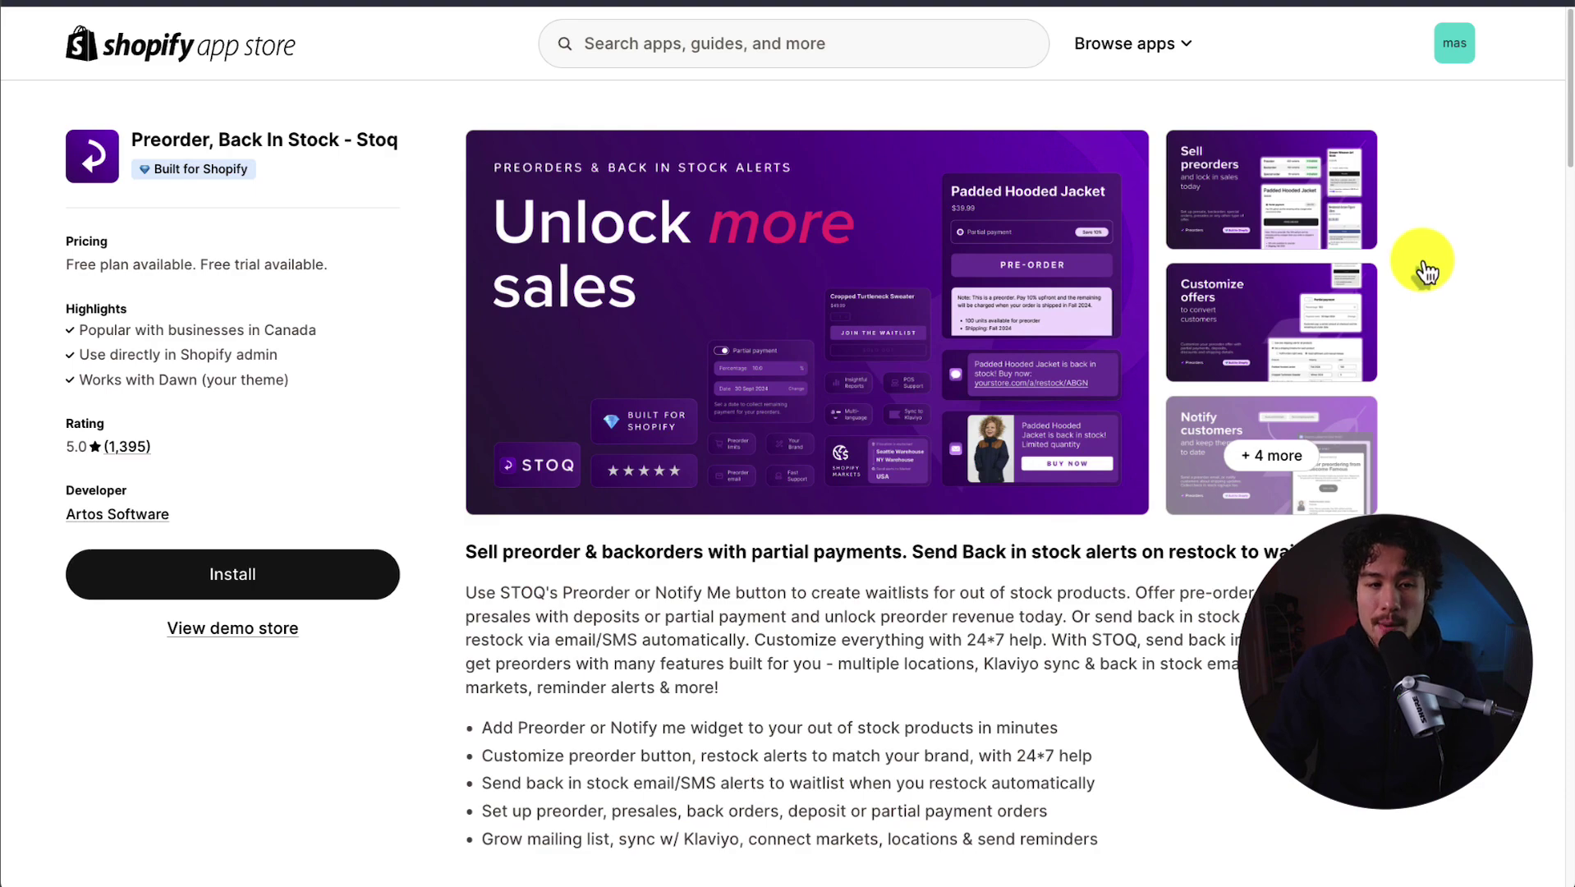
{"action": "double_click", "coordinate": [390, 140]}
{"action": "scroll", "coordinate": [449, 413], "scroll_direction": "down", "scroll_amount": 1}
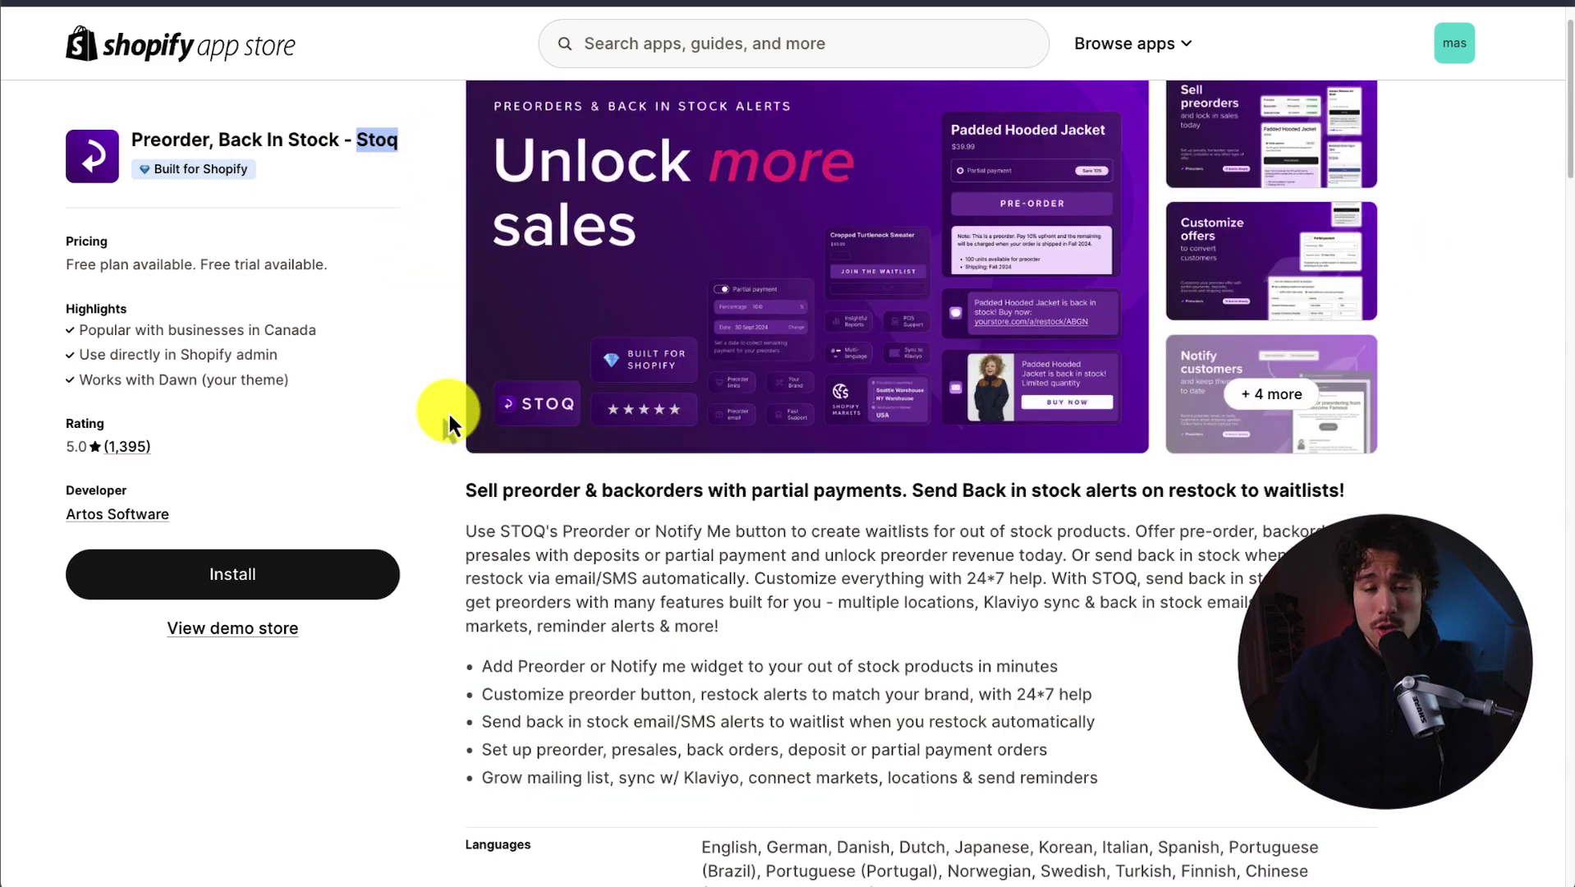
{"action": "scroll", "coordinate": [450, 414], "scroll_direction": "down", "scroll_amount": 10}
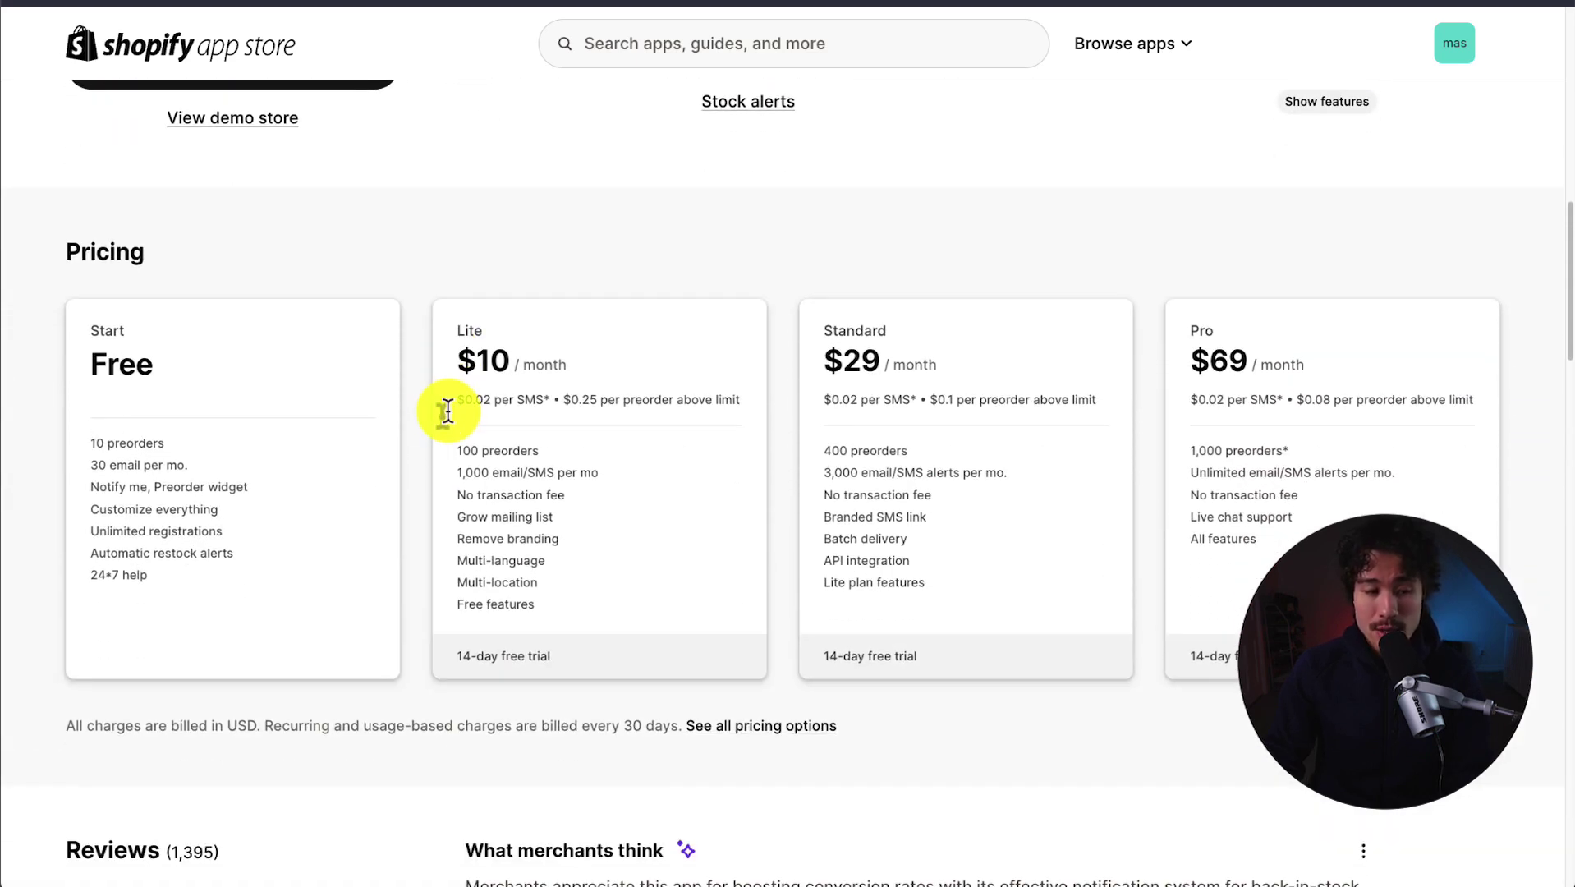
{"action": "left_click_drag", "start_coordinate": [107, 465], "coordinate": [159, 466]}
{"action": "left_click", "coordinate": [221, 465]}
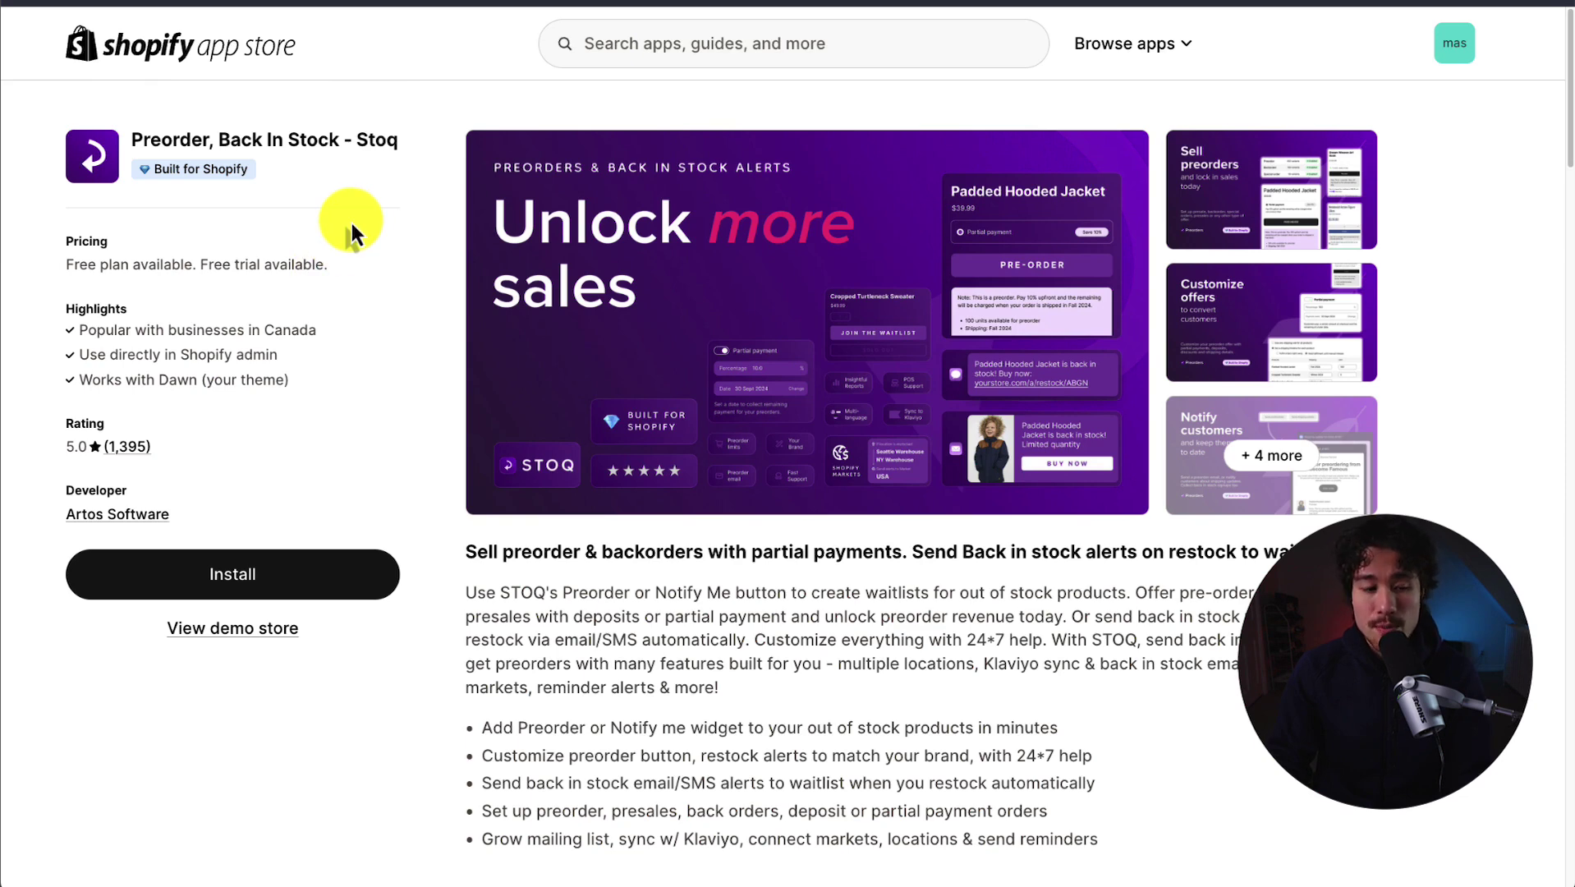
Step: Install Stoq and pick back in stock alerts instead of Preorders during setup
{"action": "left_click", "coordinate": [240, 562]}
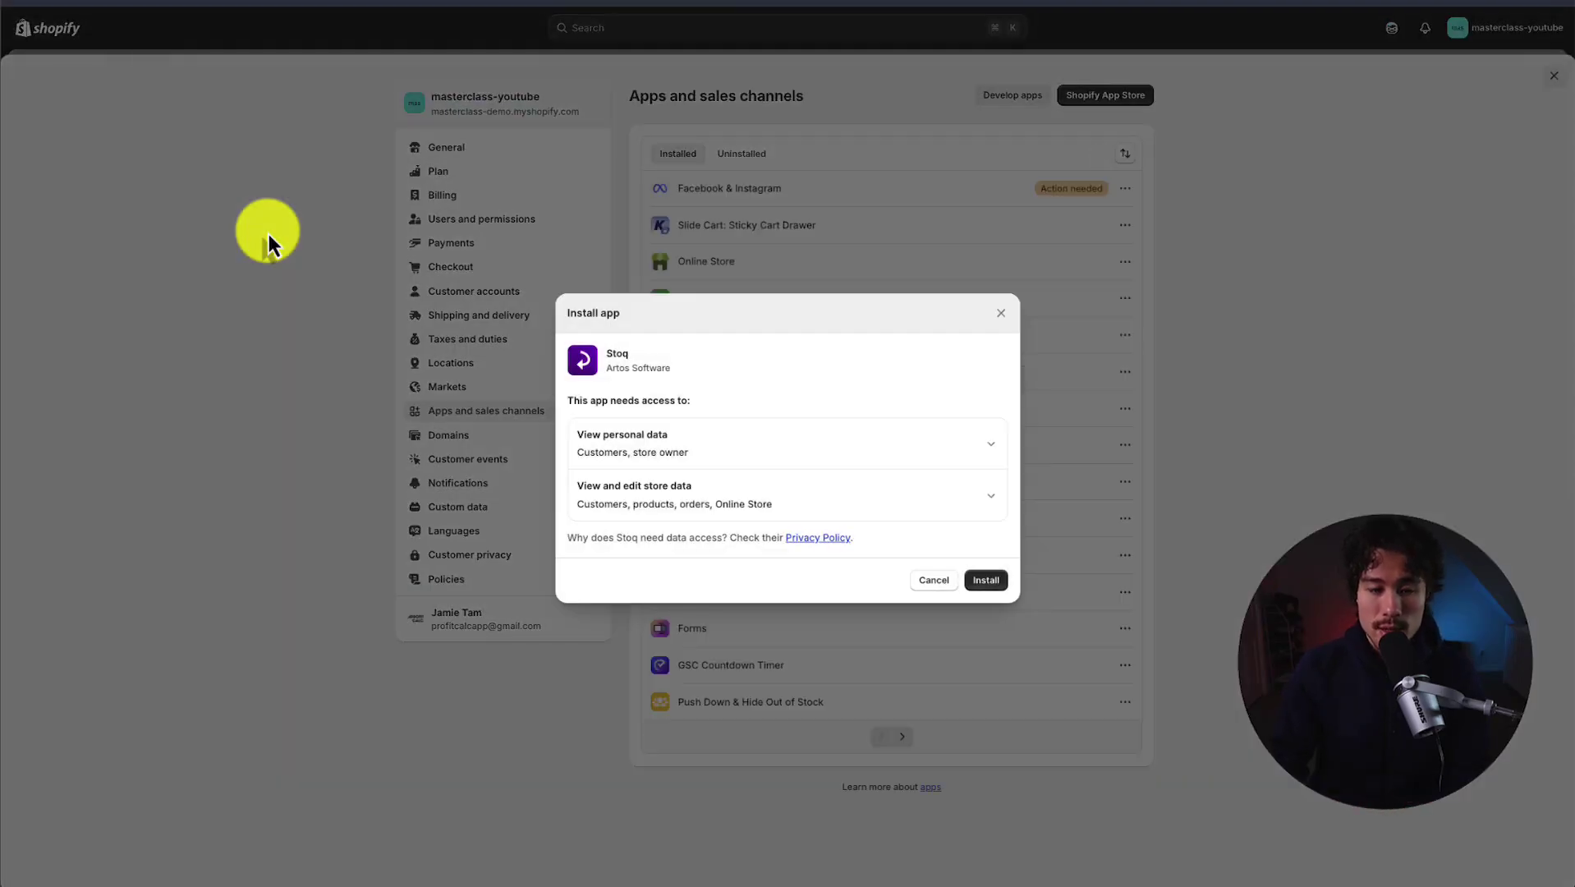
{"action": "left_click", "coordinate": [989, 581]}
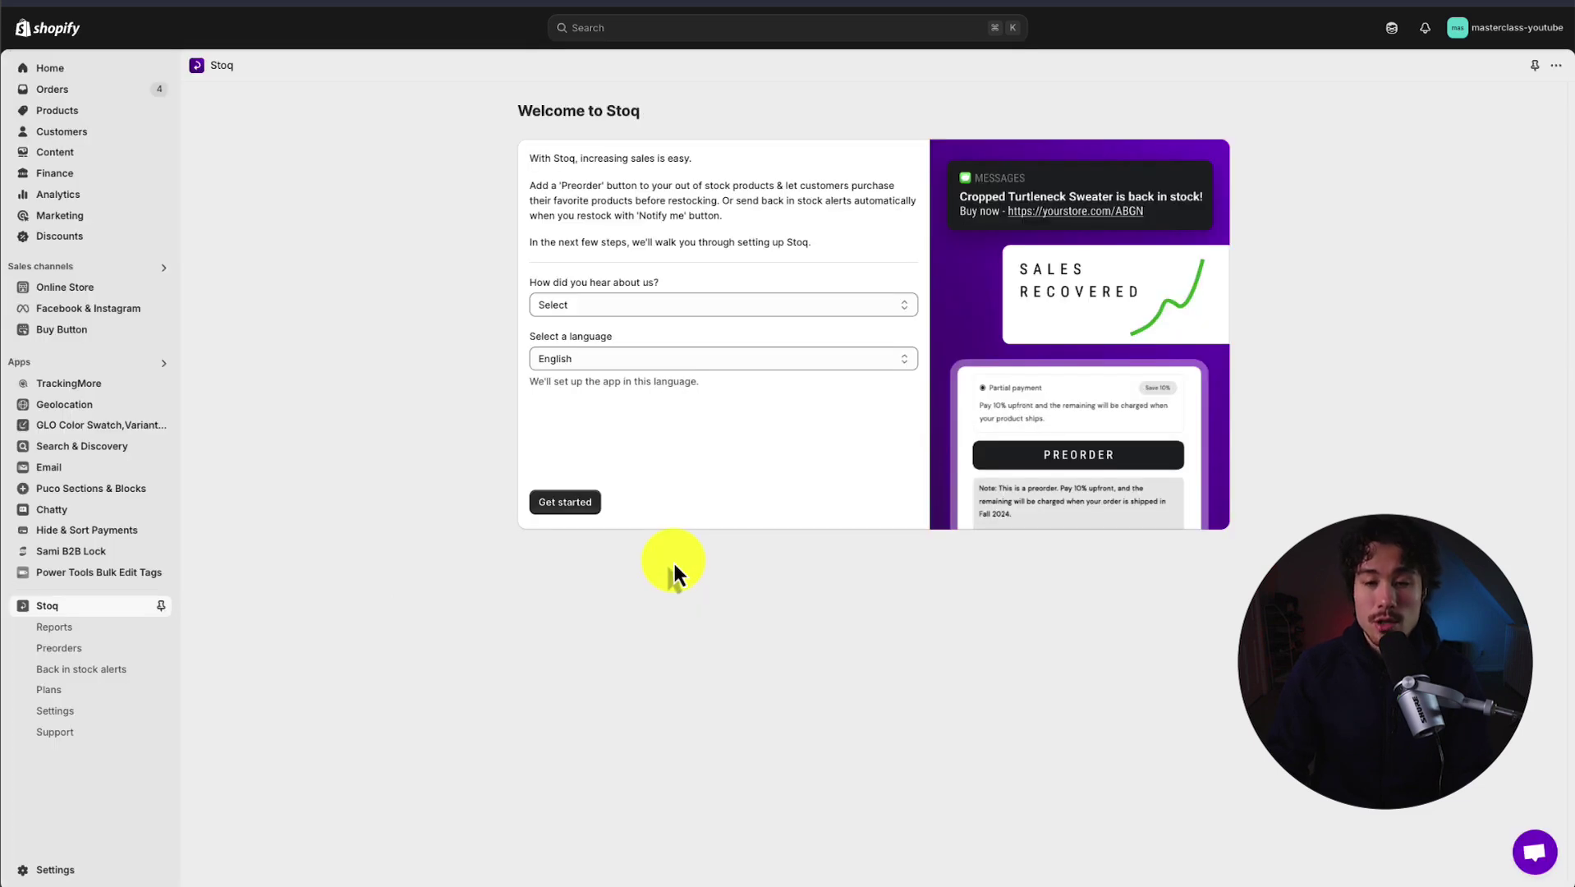
{"action": "left_click", "coordinate": [573, 510]}
{"action": "left_click", "coordinate": [535, 231]}
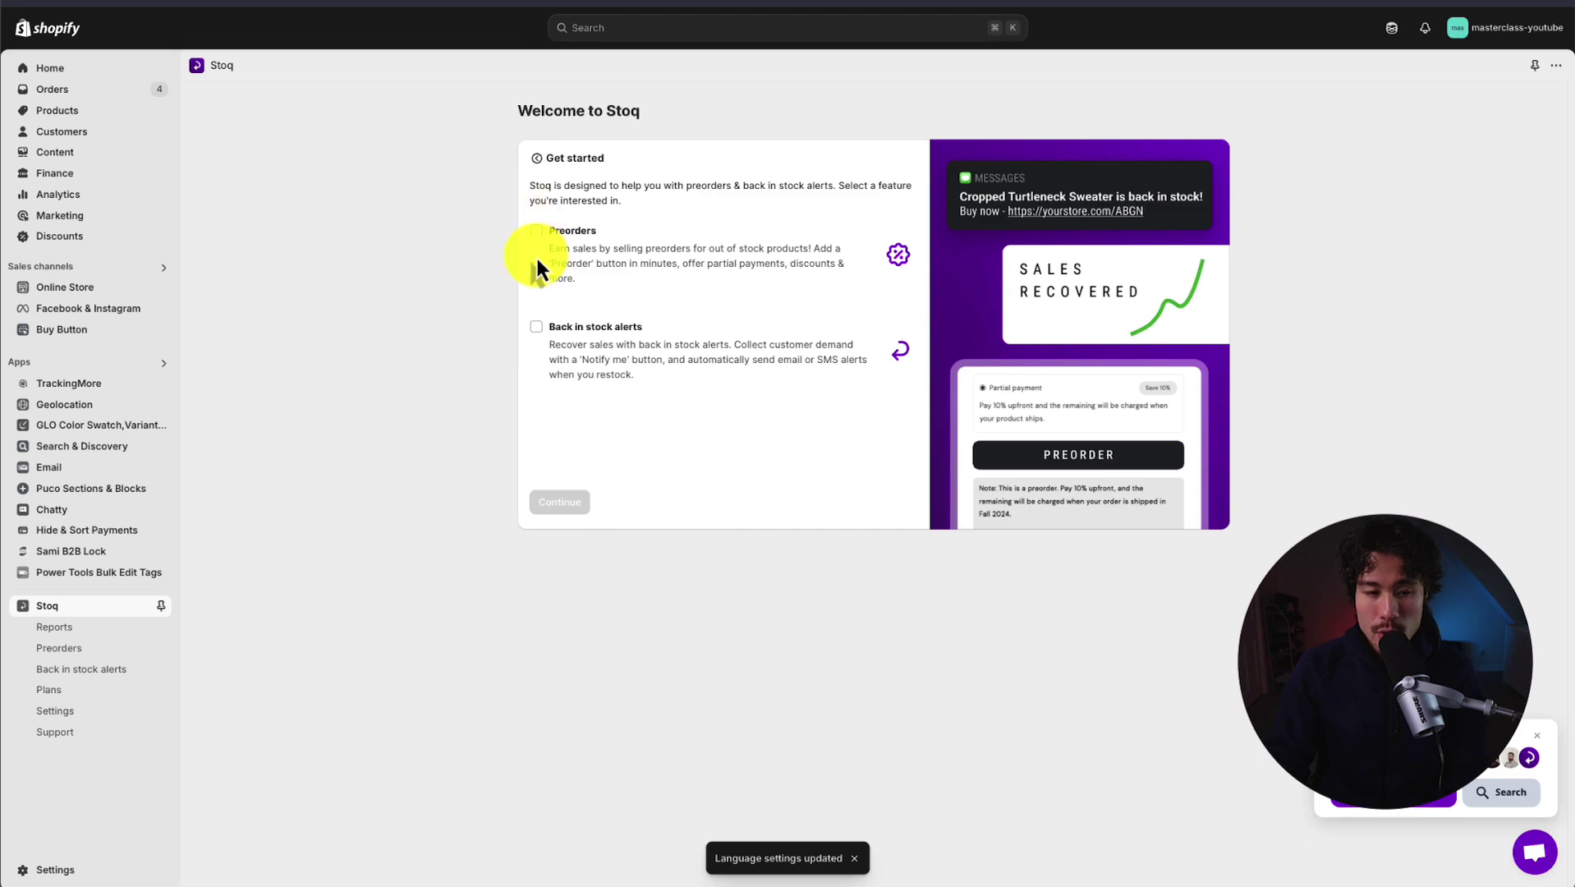
{"action": "left_click", "coordinate": [536, 327]}
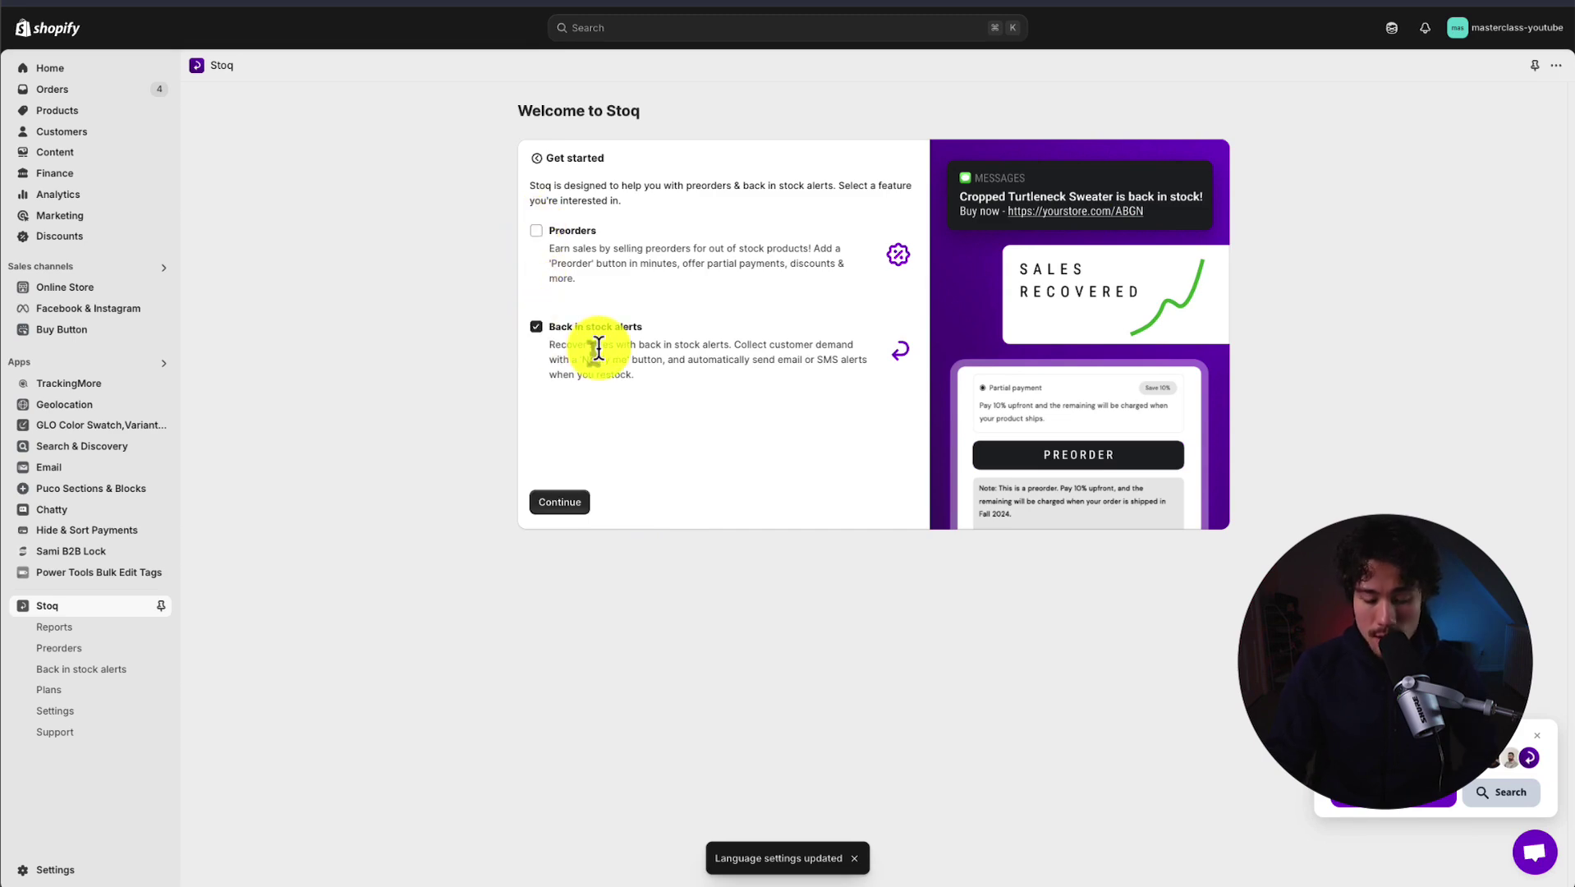
{"action": "left_click", "coordinate": [553, 500]}
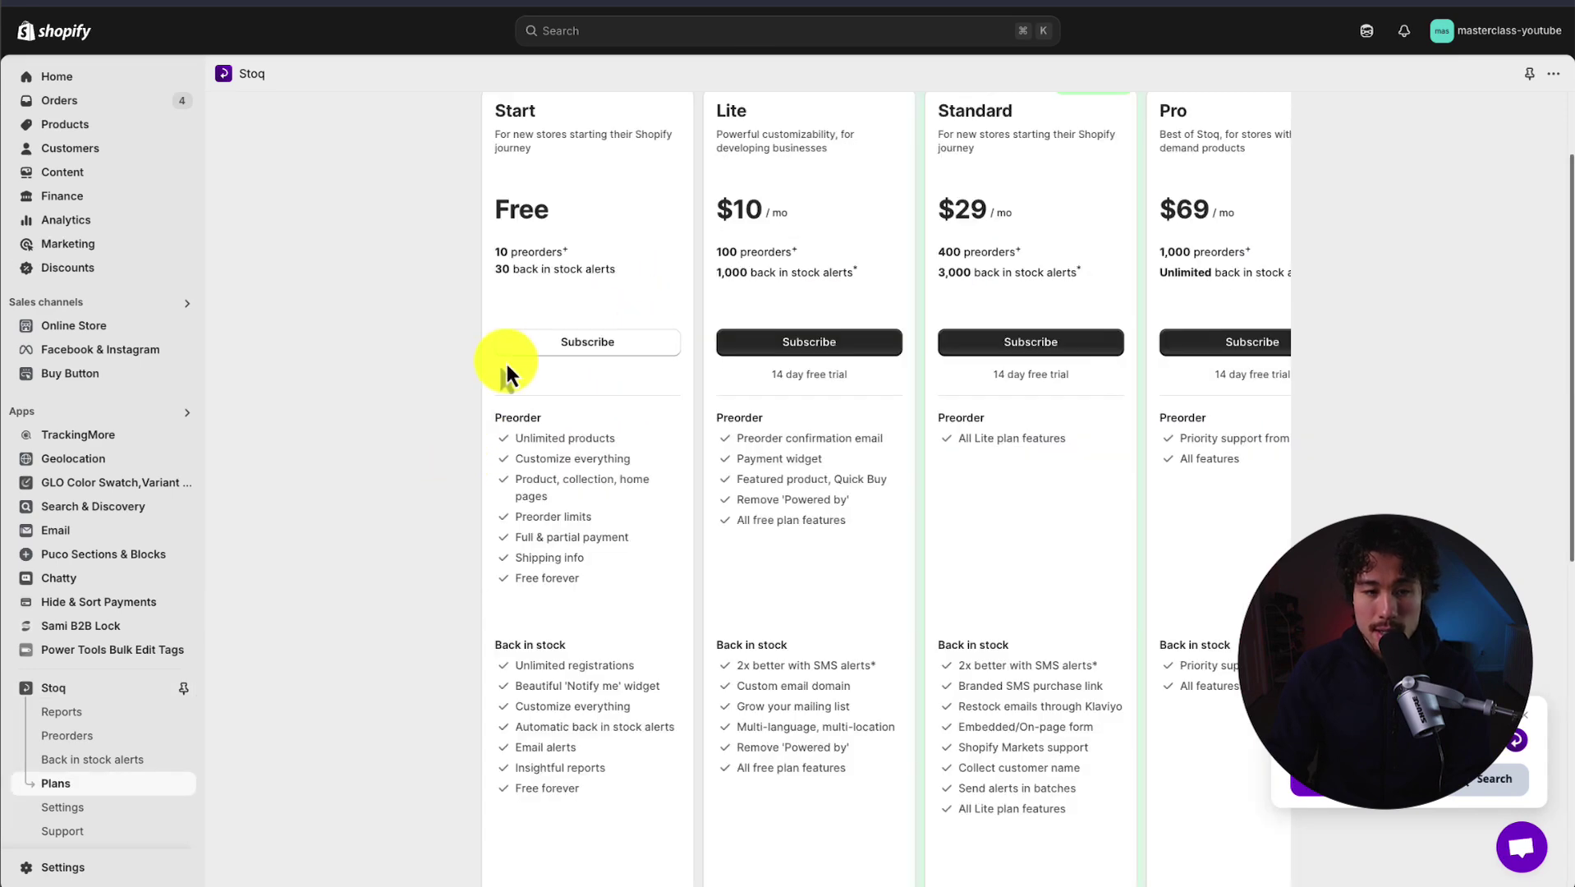
Step: Subscribe to the free Start plan and check Stoq in the Dawn theme's app embeds
{"action": "left_click", "coordinate": [512, 352]}
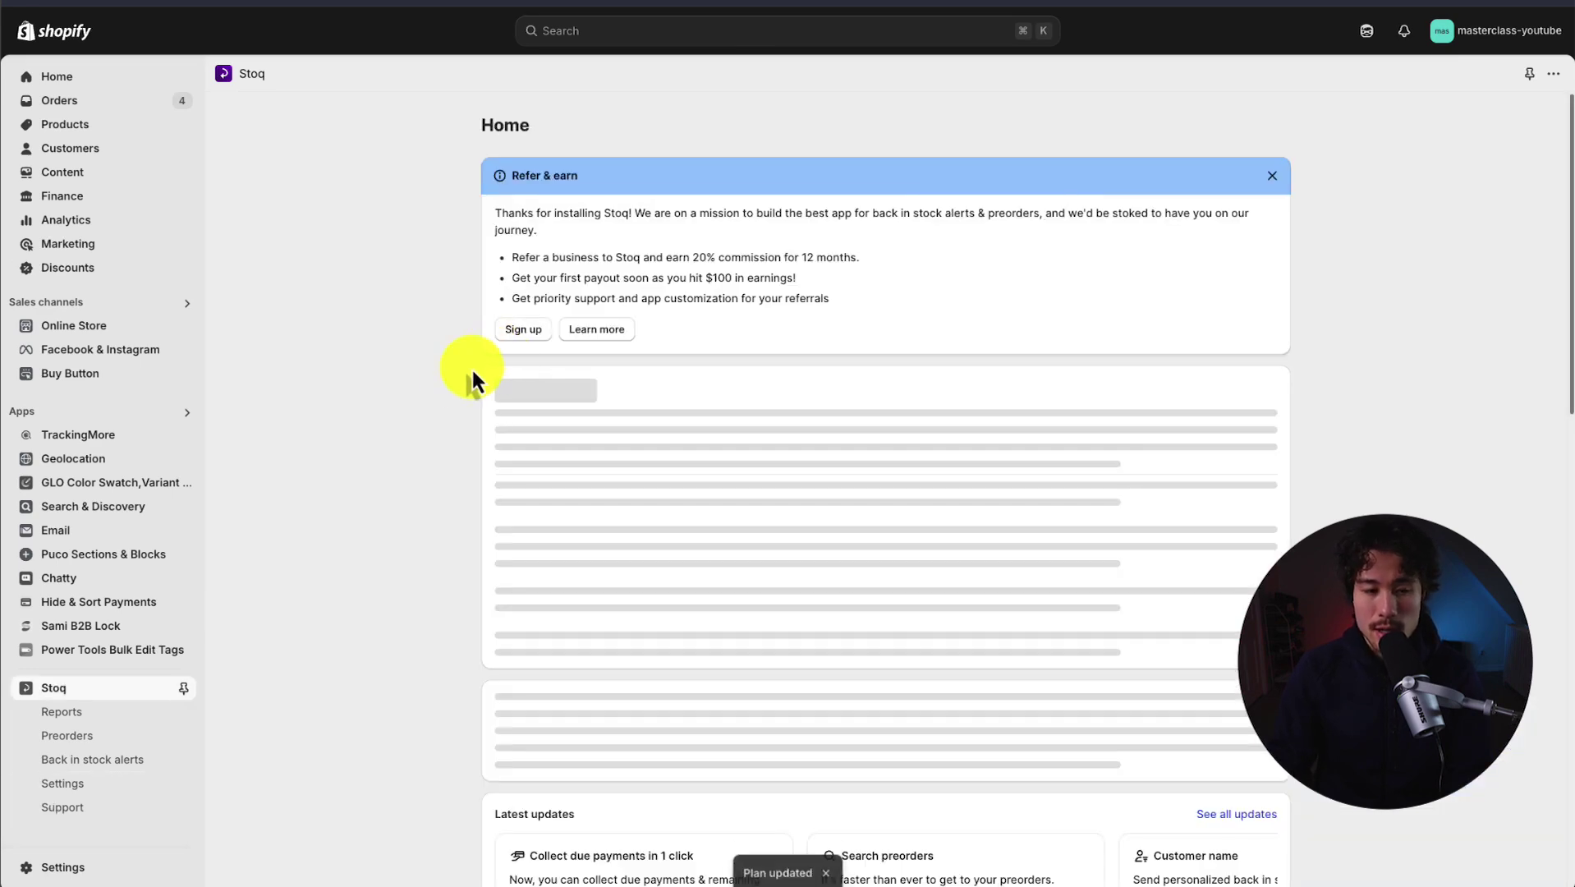
{"action": "left_click", "coordinate": [1275, 174]}
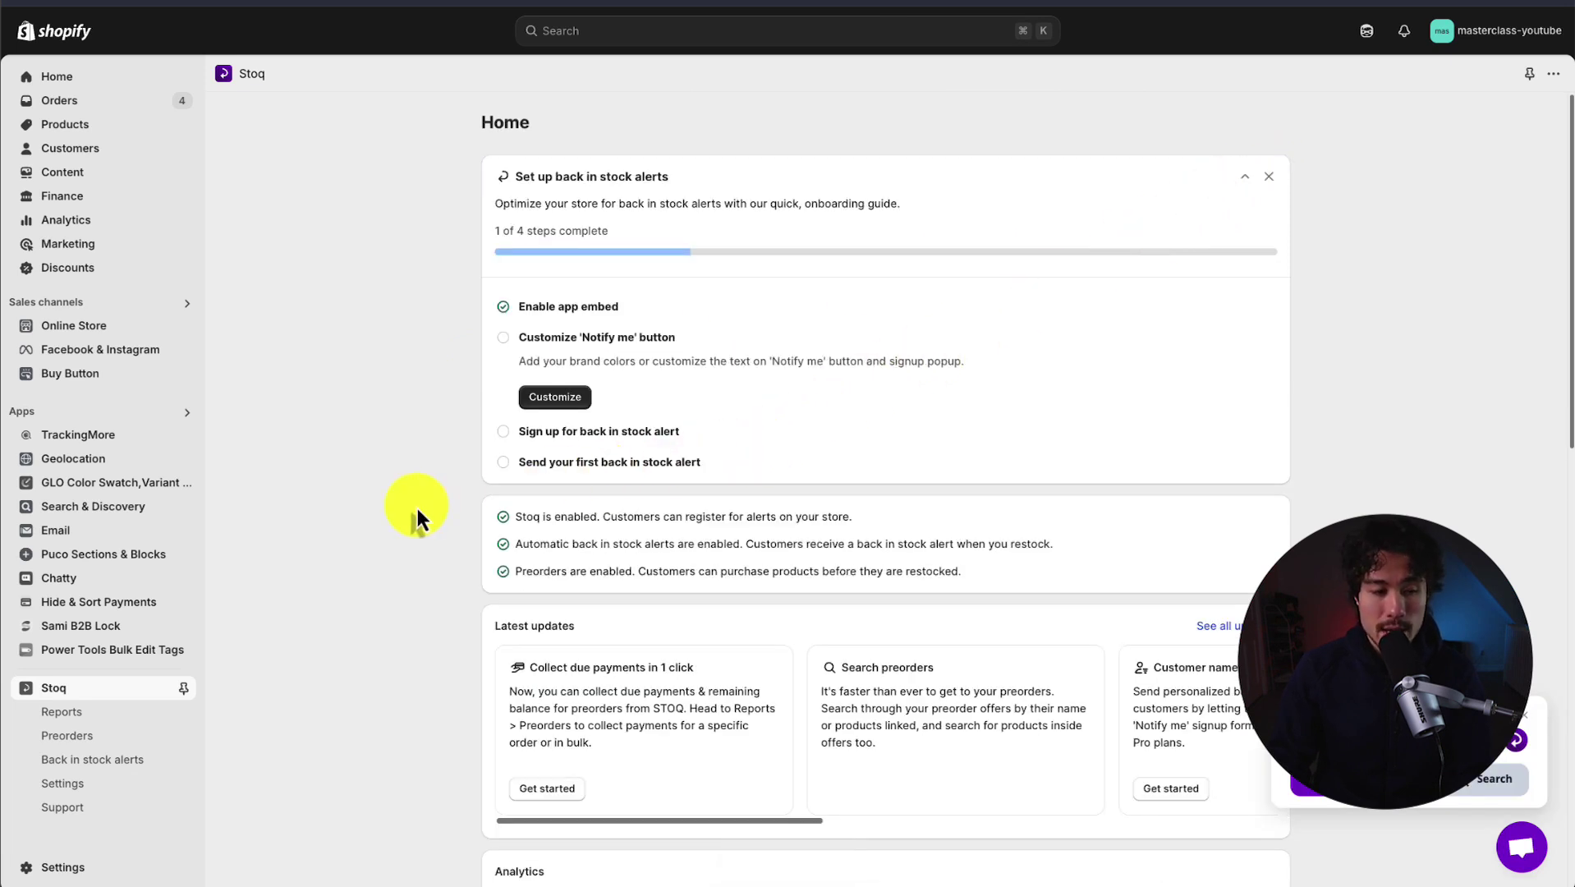
{"action": "right_click", "coordinate": [100, 333]}
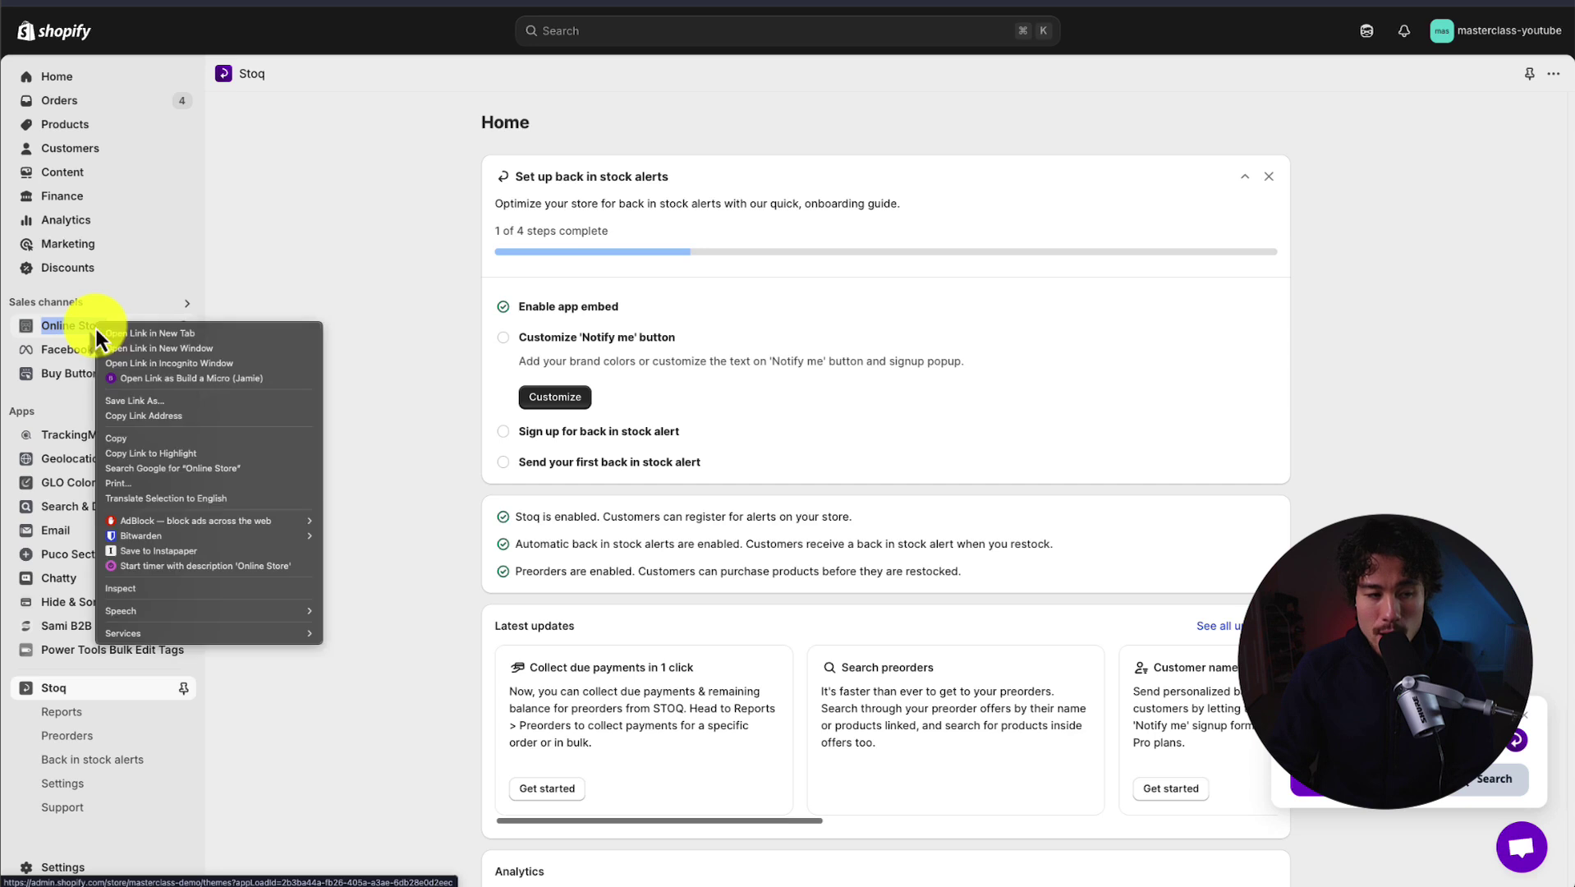
{"action": "left_click", "coordinate": [107, 328]}
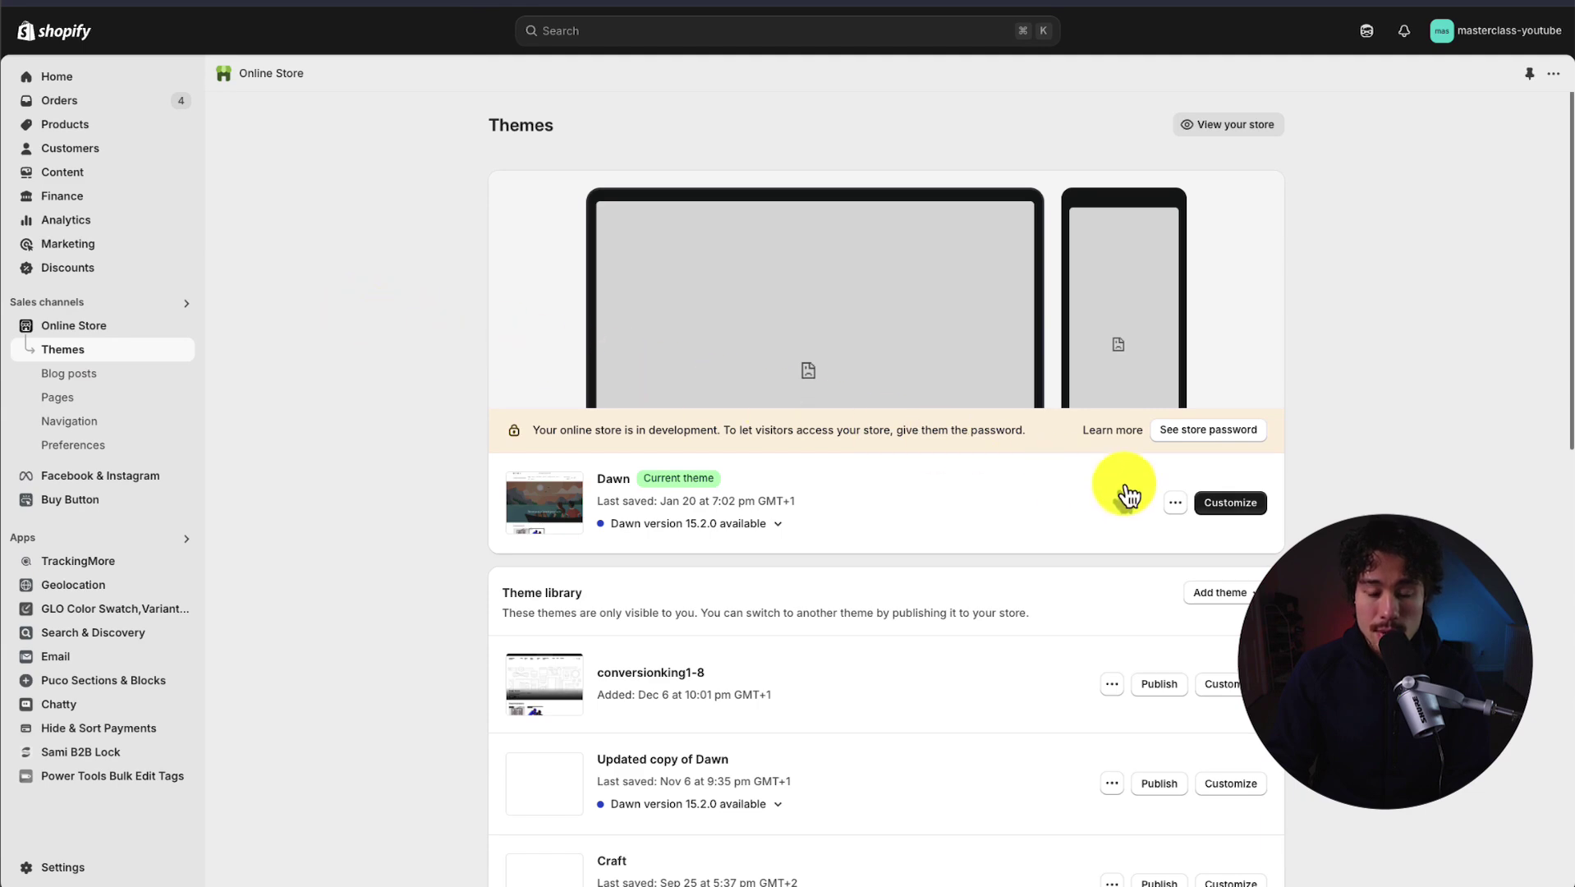
{"action": "left_click", "coordinate": [1226, 509]}
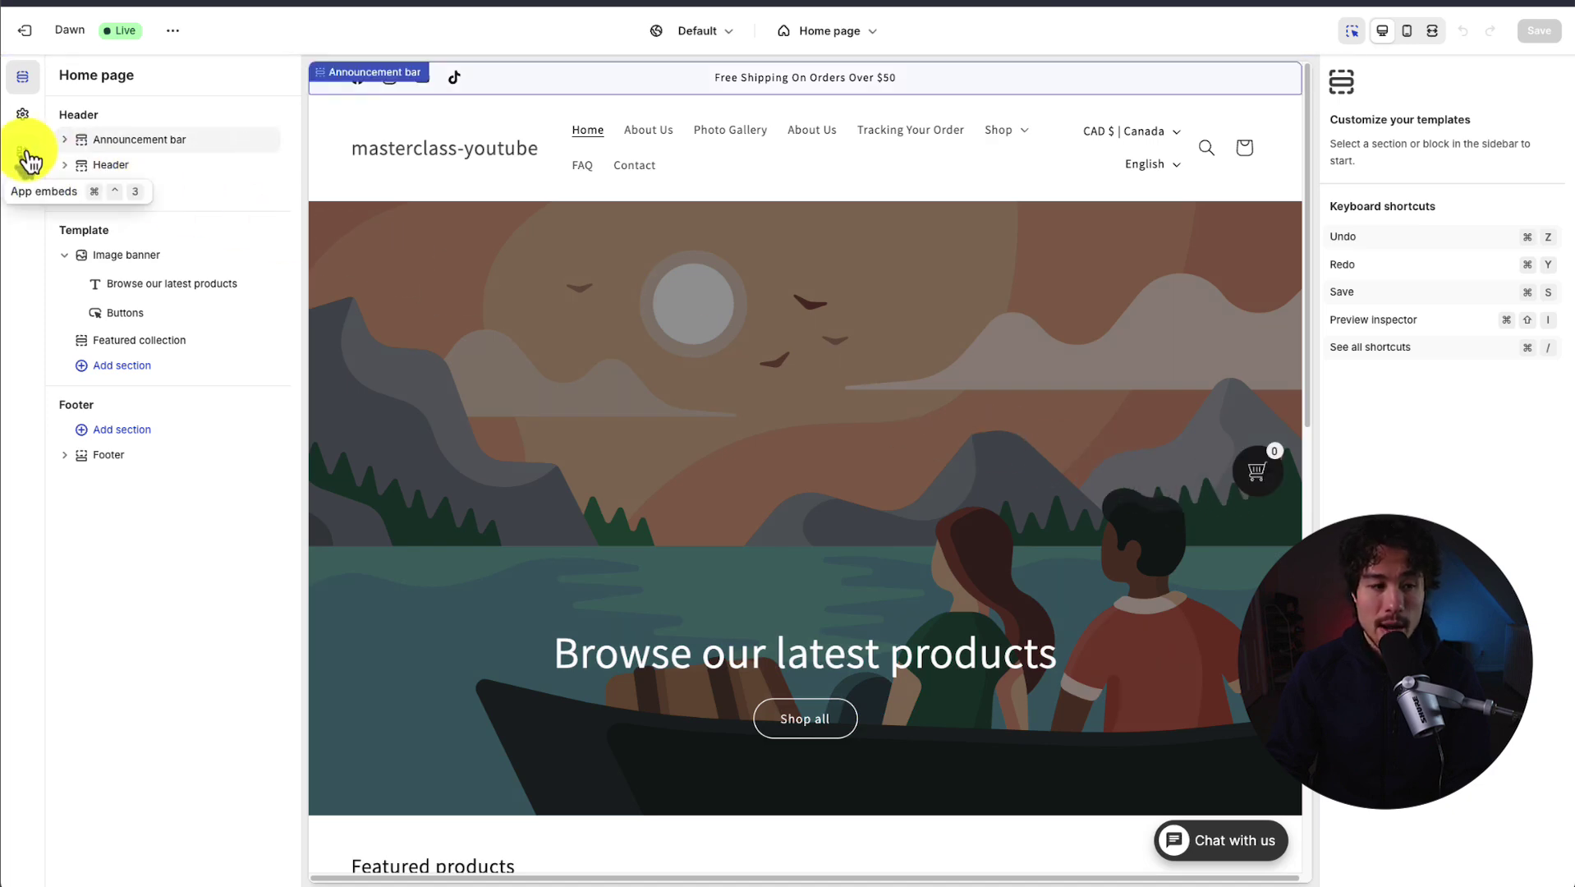
{"action": "left_click", "coordinate": [24, 153]}
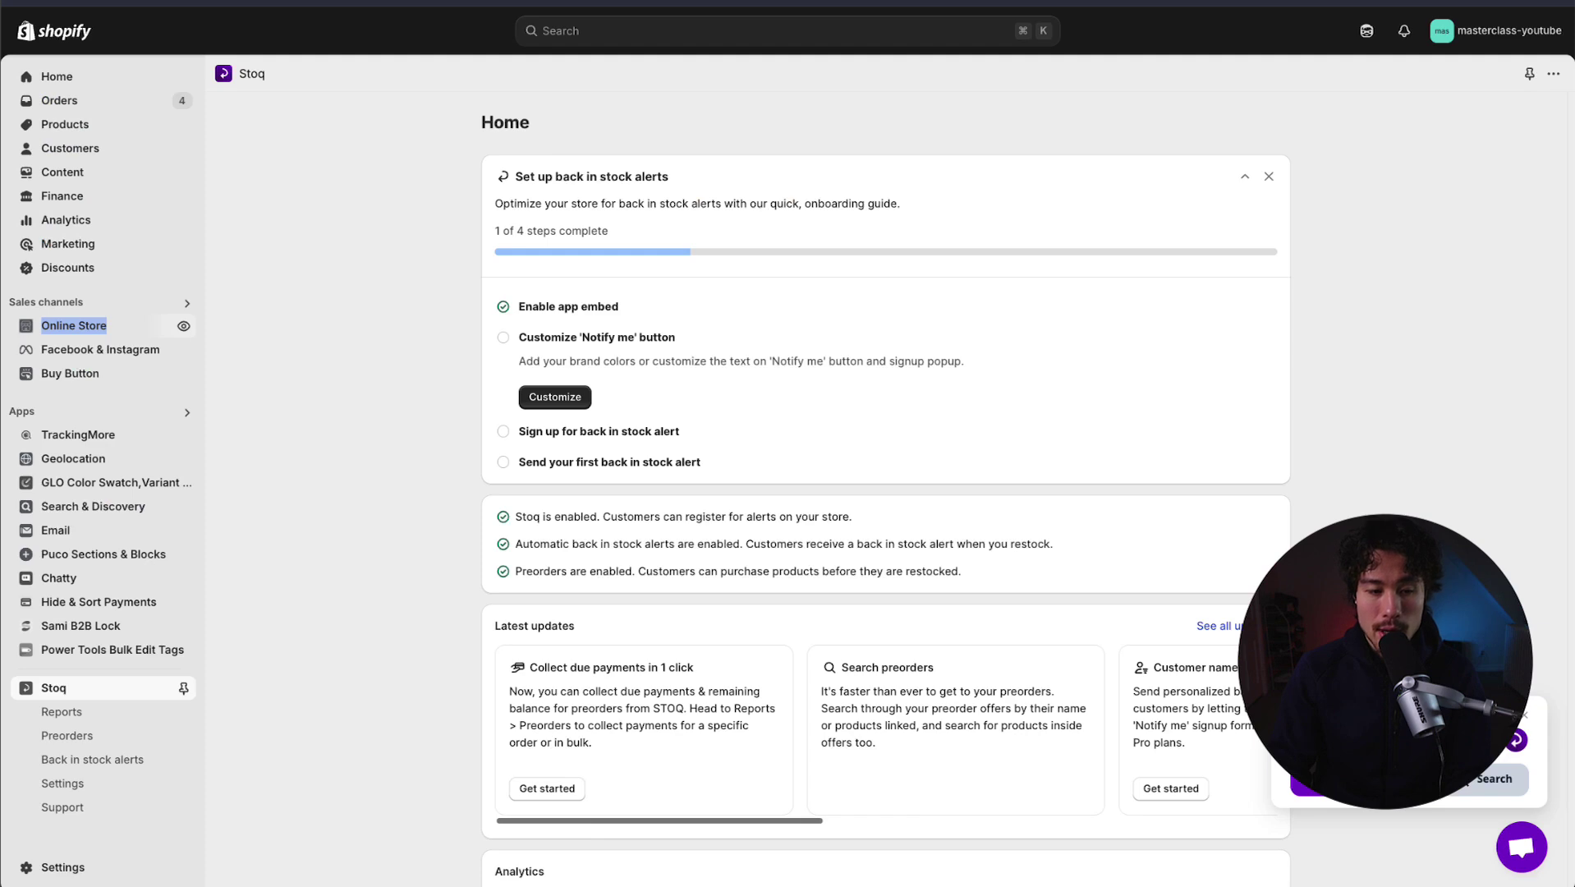
{"action": "scroll", "coordinate": [885, 484], "scroll_direction": "down", "scroll_amount": 1}
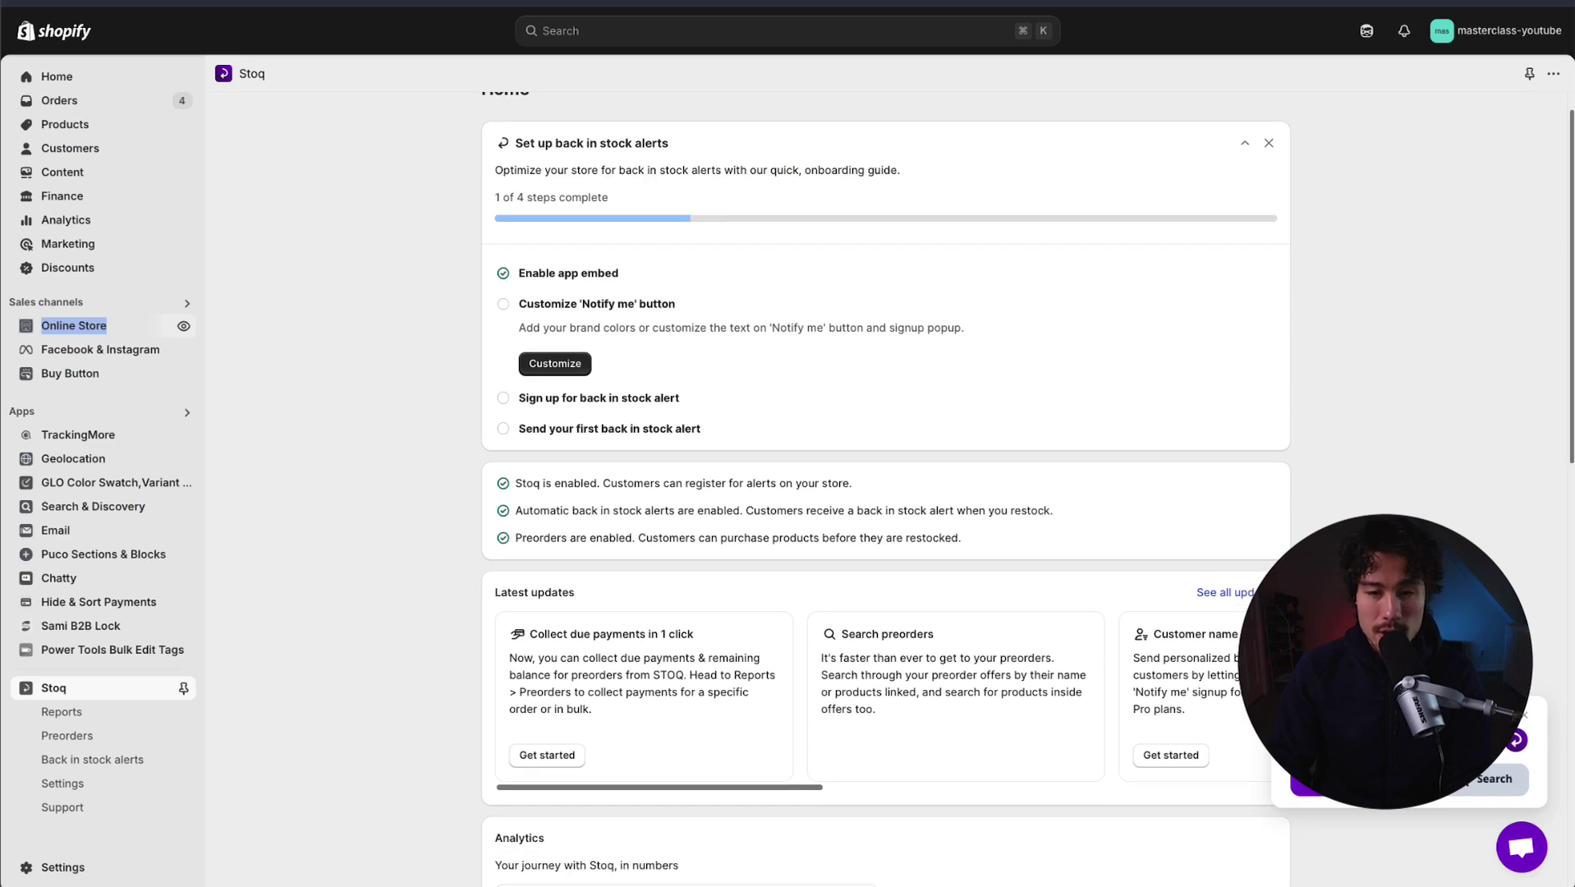
Step: Go to Stoq's Back in stock alerts settings from the sidebar
{"action": "scroll", "coordinate": [580, 264], "scroll_direction": "up", "scroll_amount": 1}
{"action": "scroll", "coordinate": [643, 415], "scroll_direction": "down", "scroll_amount": 2}
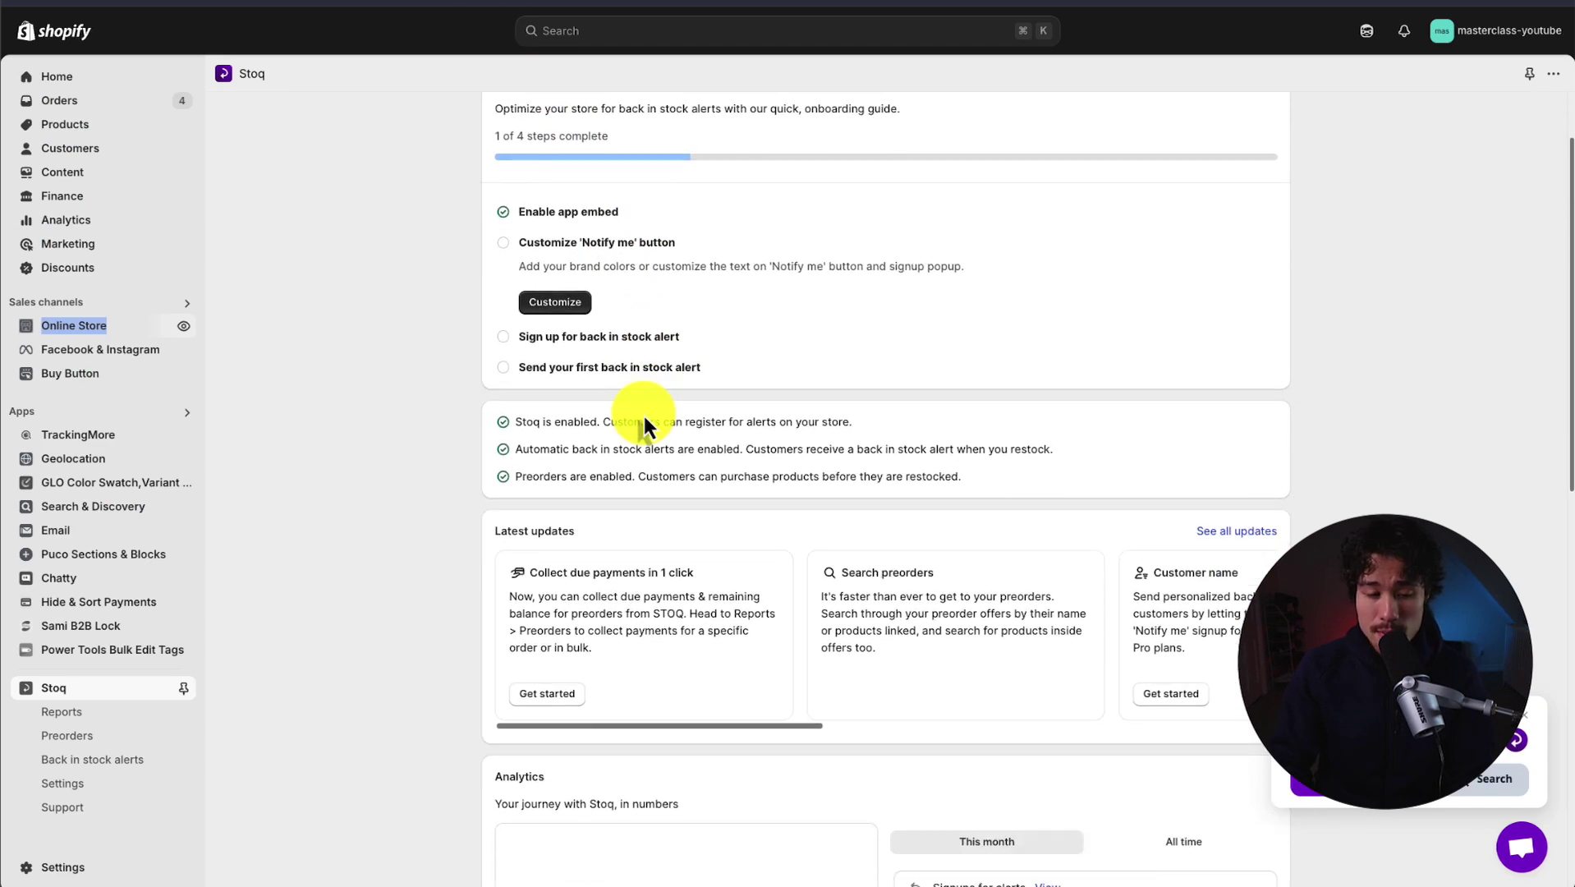
{"action": "scroll", "coordinate": [643, 422], "scroll_direction": "down", "scroll_amount": 4}
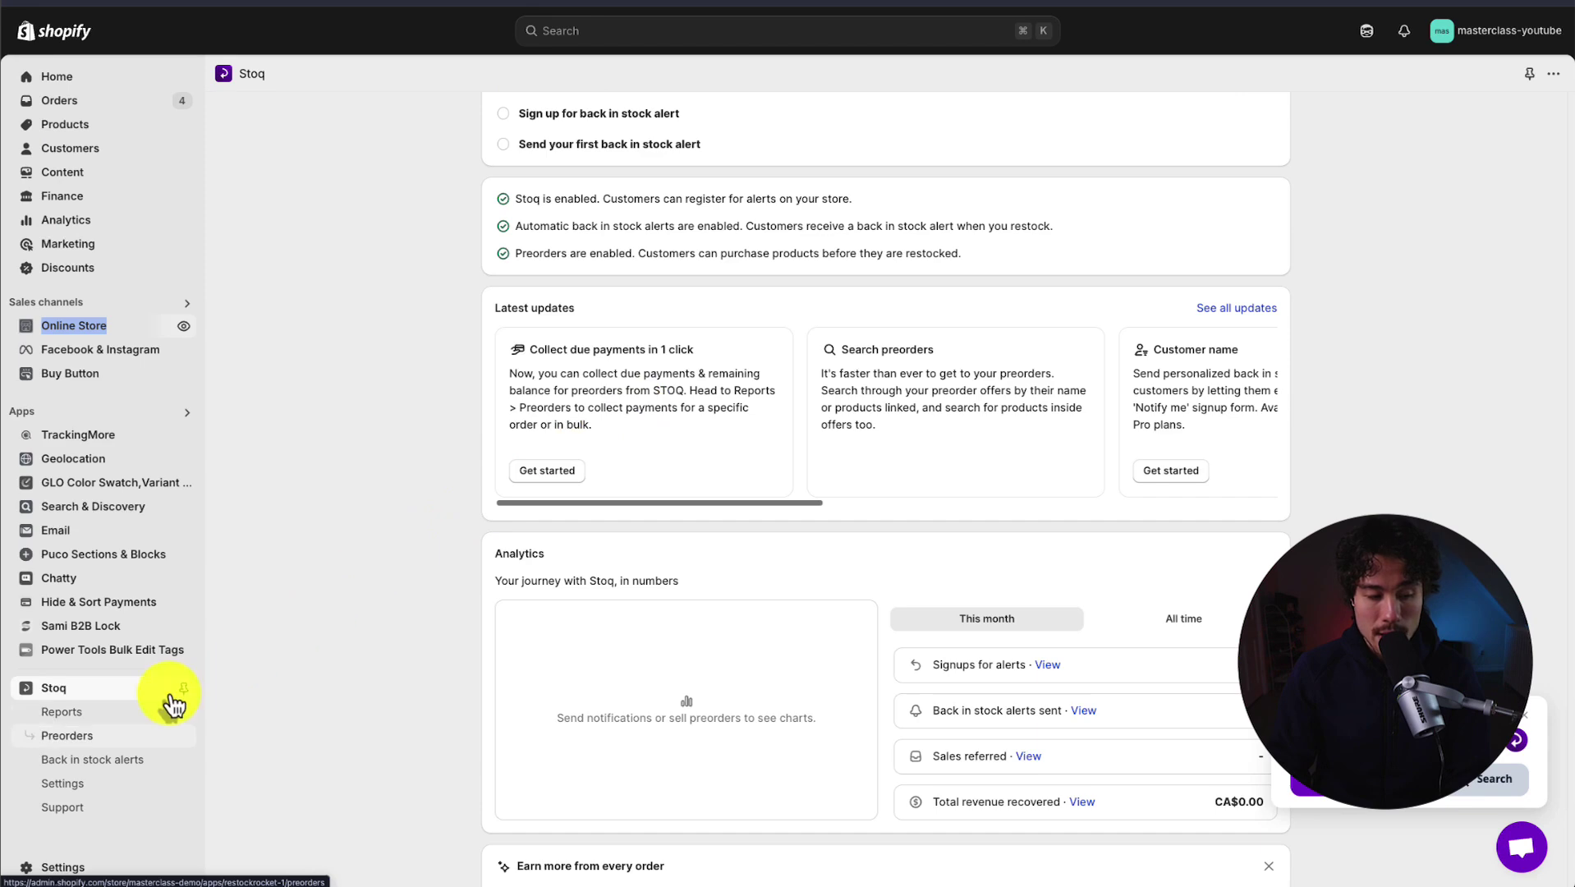
{"action": "left_click", "coordinate": [63, 762]}
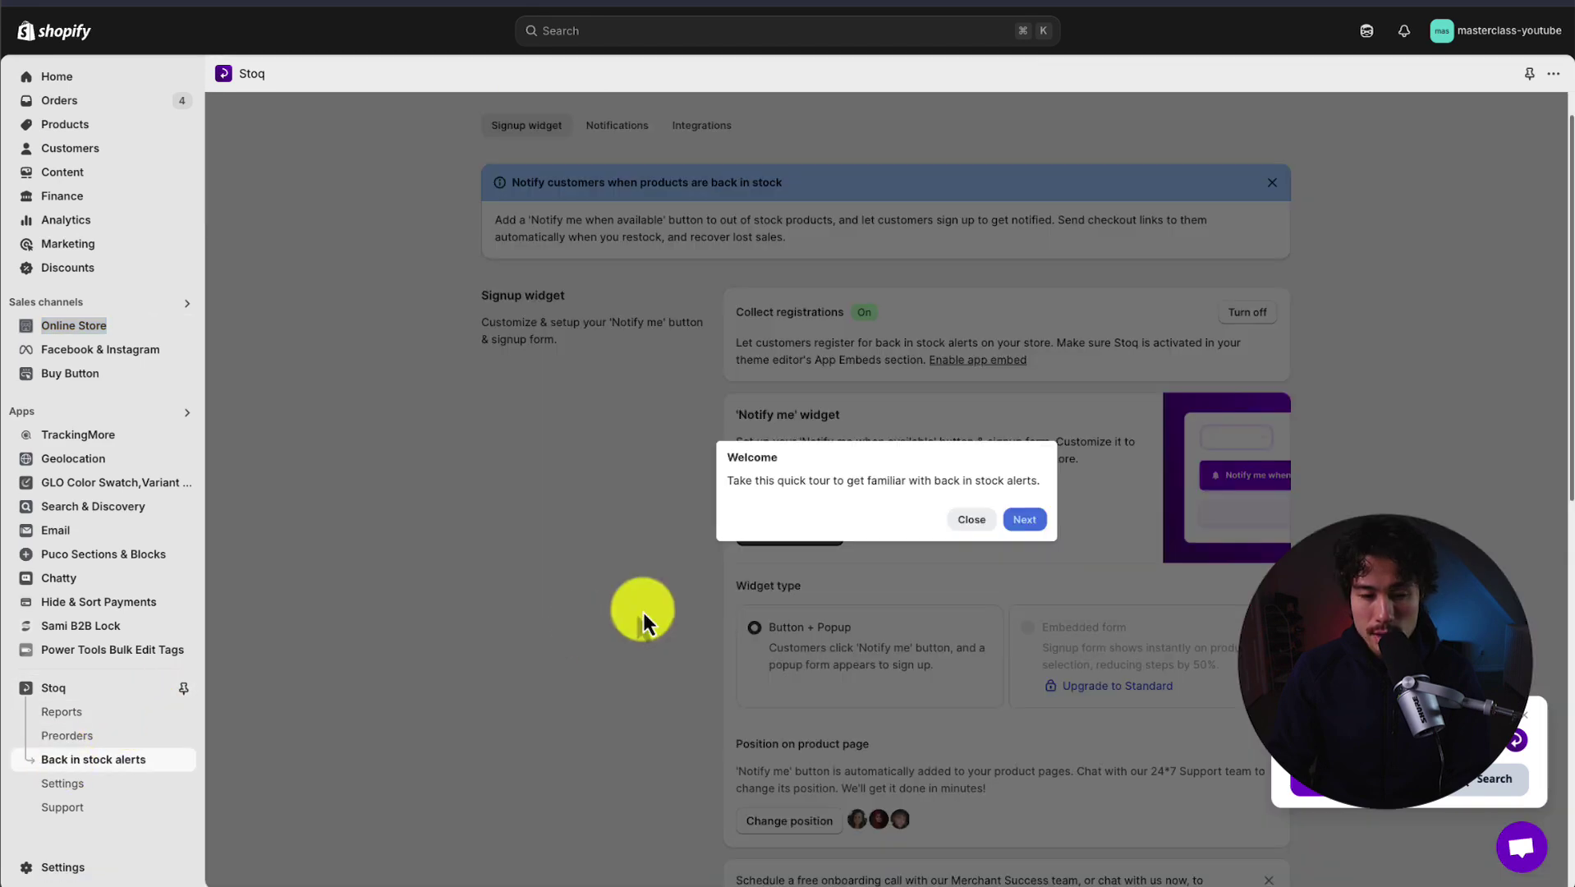
Step: Step through the quick settings tour to the end and close it
{"action": "left_click", "coordinate": [1021, 521]}
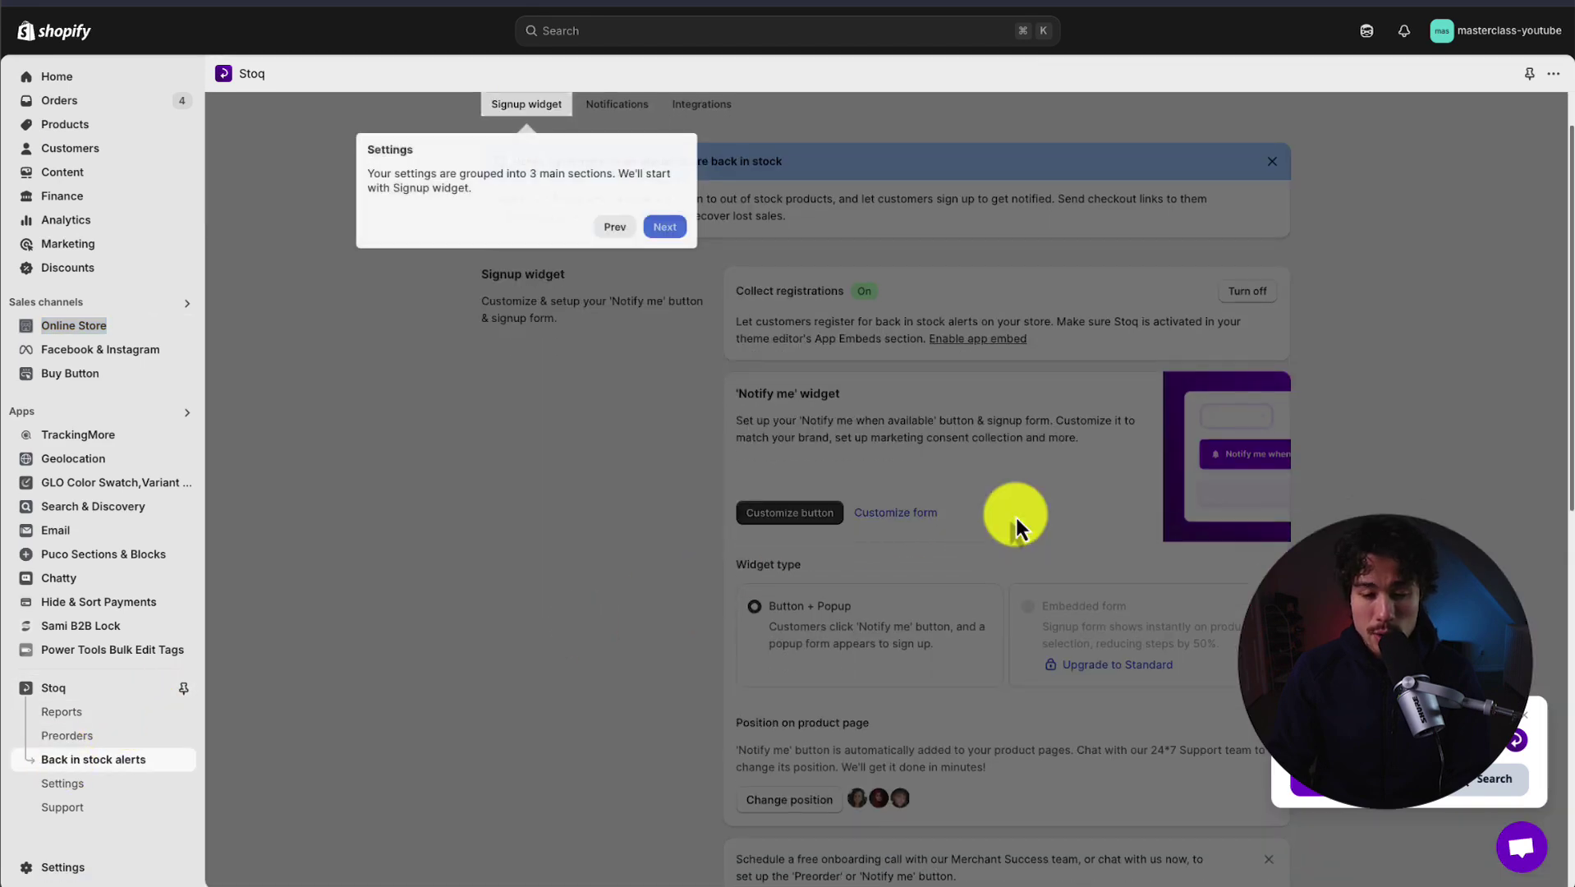
{"action": "left_click", "coordinate": [665, 226]}
{"action": "left_click", "coordinate": [672, 355]}
{"action": "left_click", "coordinate": [668, 633]}
{"action": "left_click", "coordinate": [667, 538]}
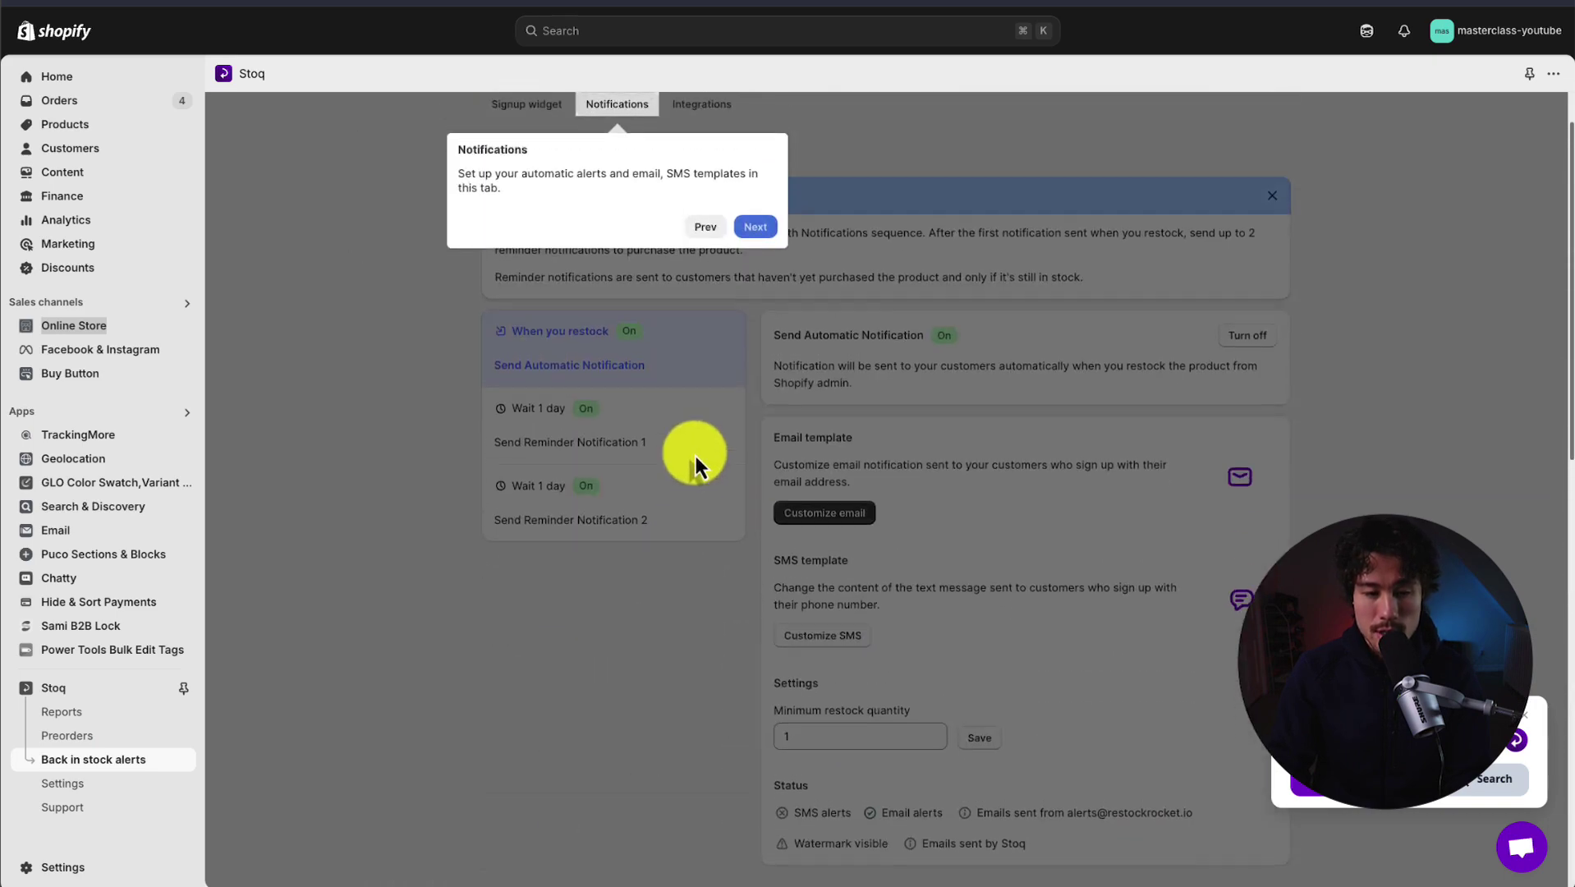
{"action": "left_click", "coordinate": [753, 222]}
{"action": "left_click", "coordinate": [1068, 242]}
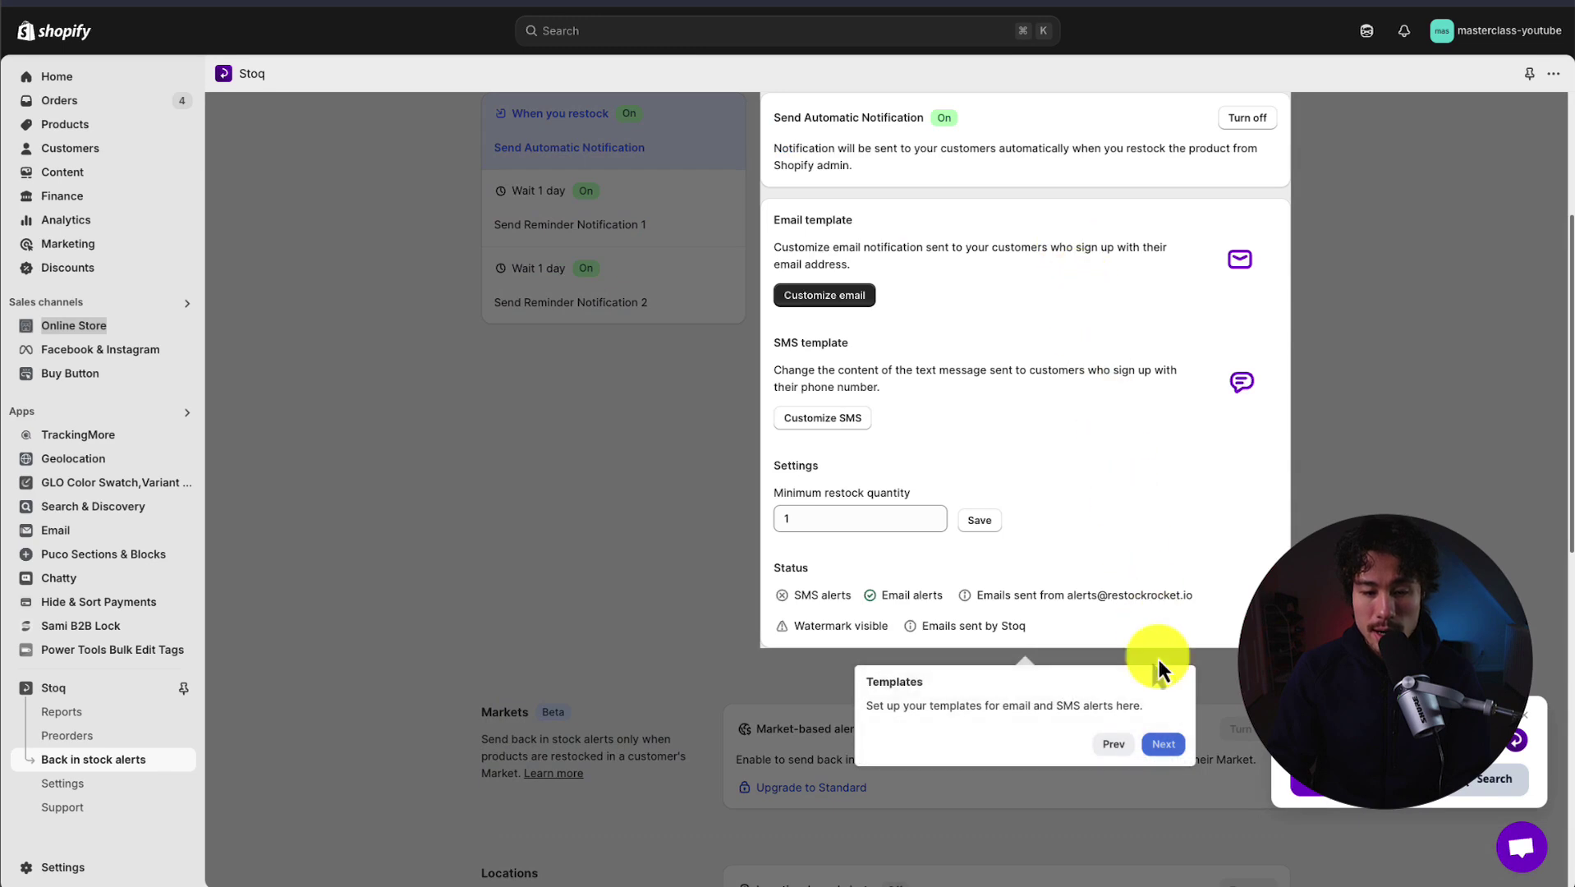
{"action": "left_click", "coordinate": [1165, 745]}
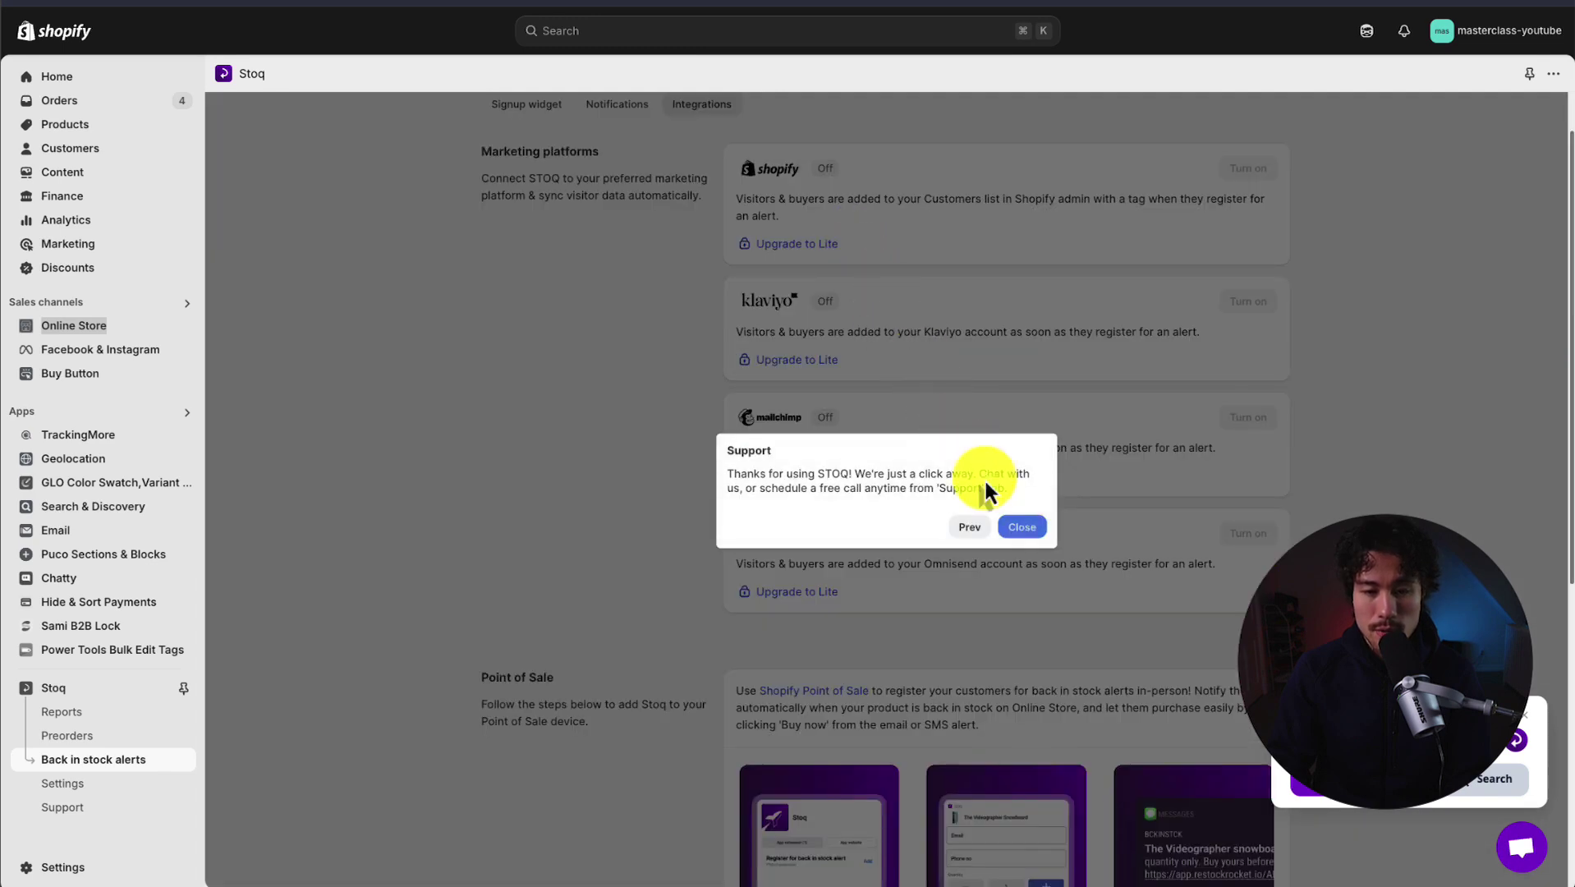
{"action": "left_click", "coordinate": [1021, 527]}
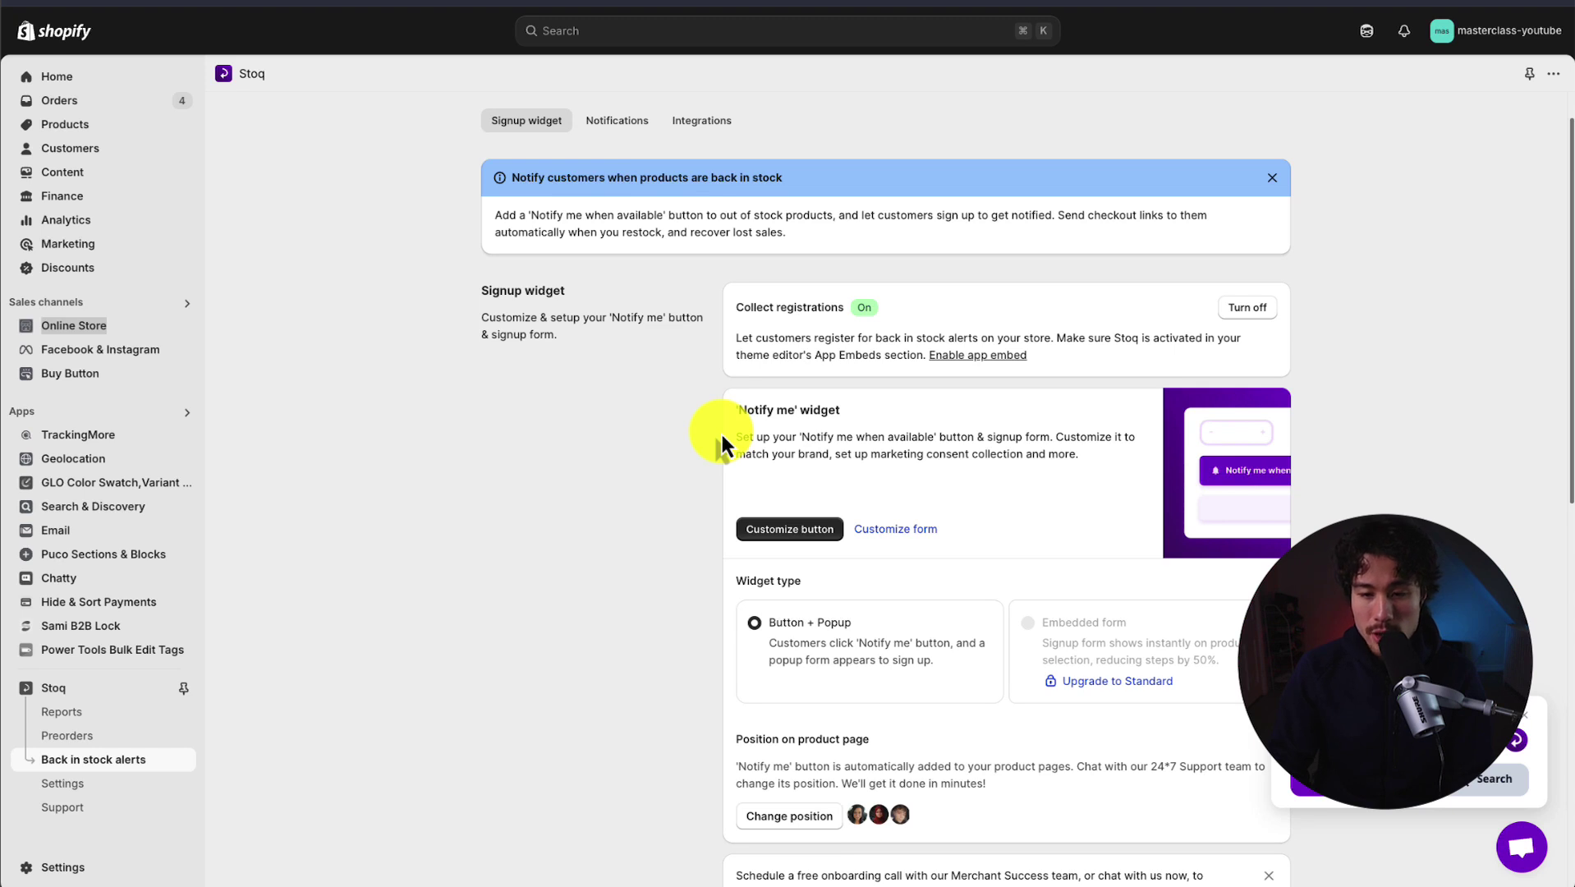
{"action": "left_click_drag", "start_coordinate": [766, 308], "coordinate": [703, 405]}
{"action": "scroll", "coordinate": [703, 405], "scroll_direction": "down", "scroll_amount": 2}
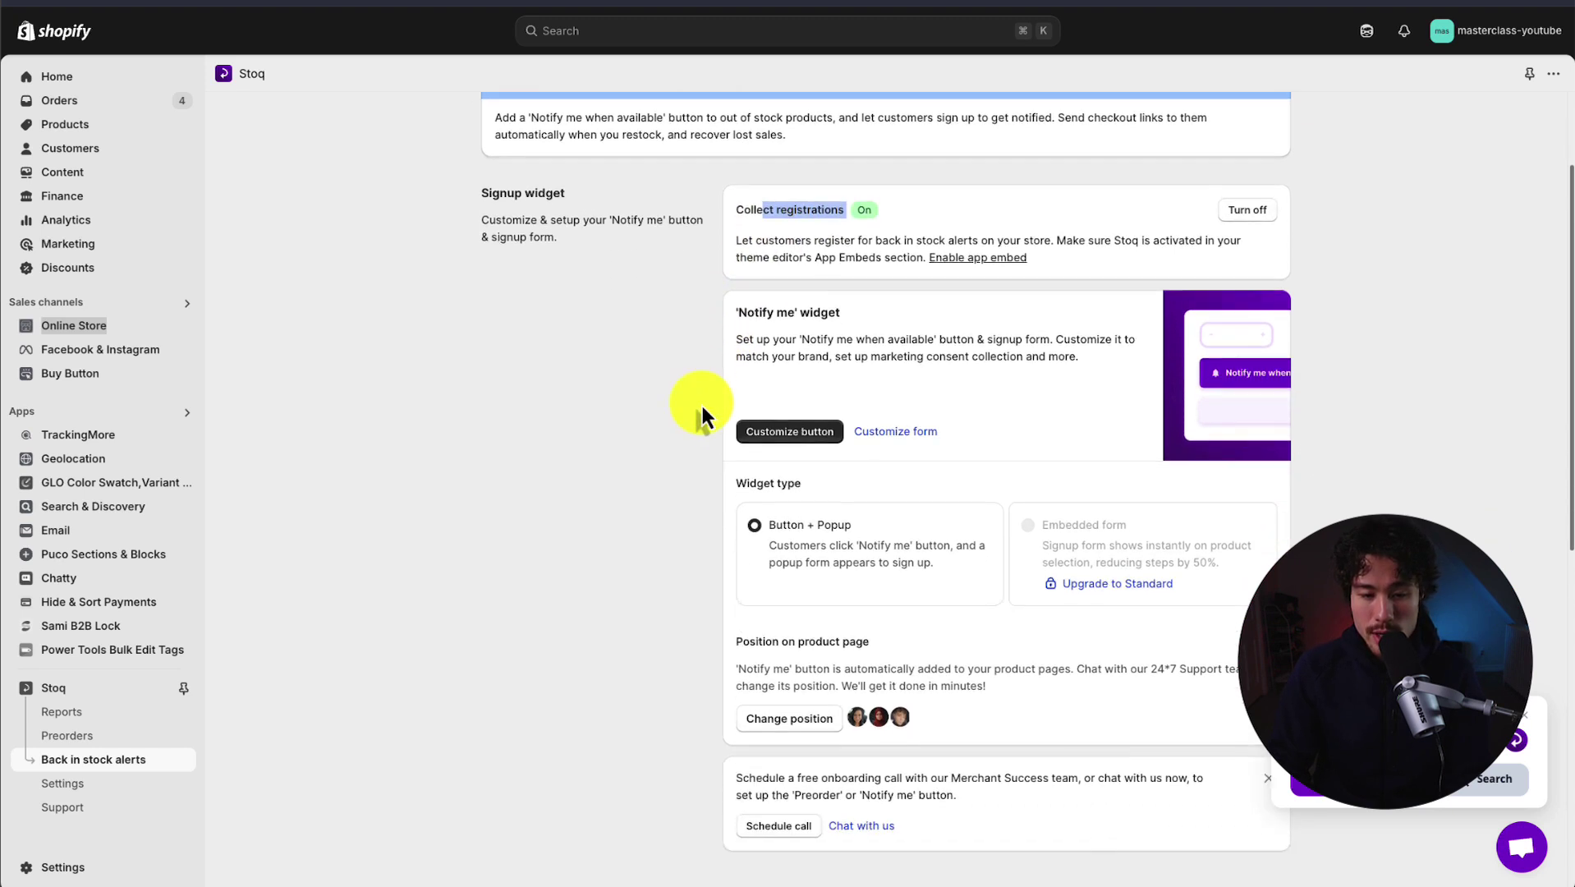
Step: Review the Notify me button's label text and background colour options
{"action": "left_click", "coordinate": [821, 374]}
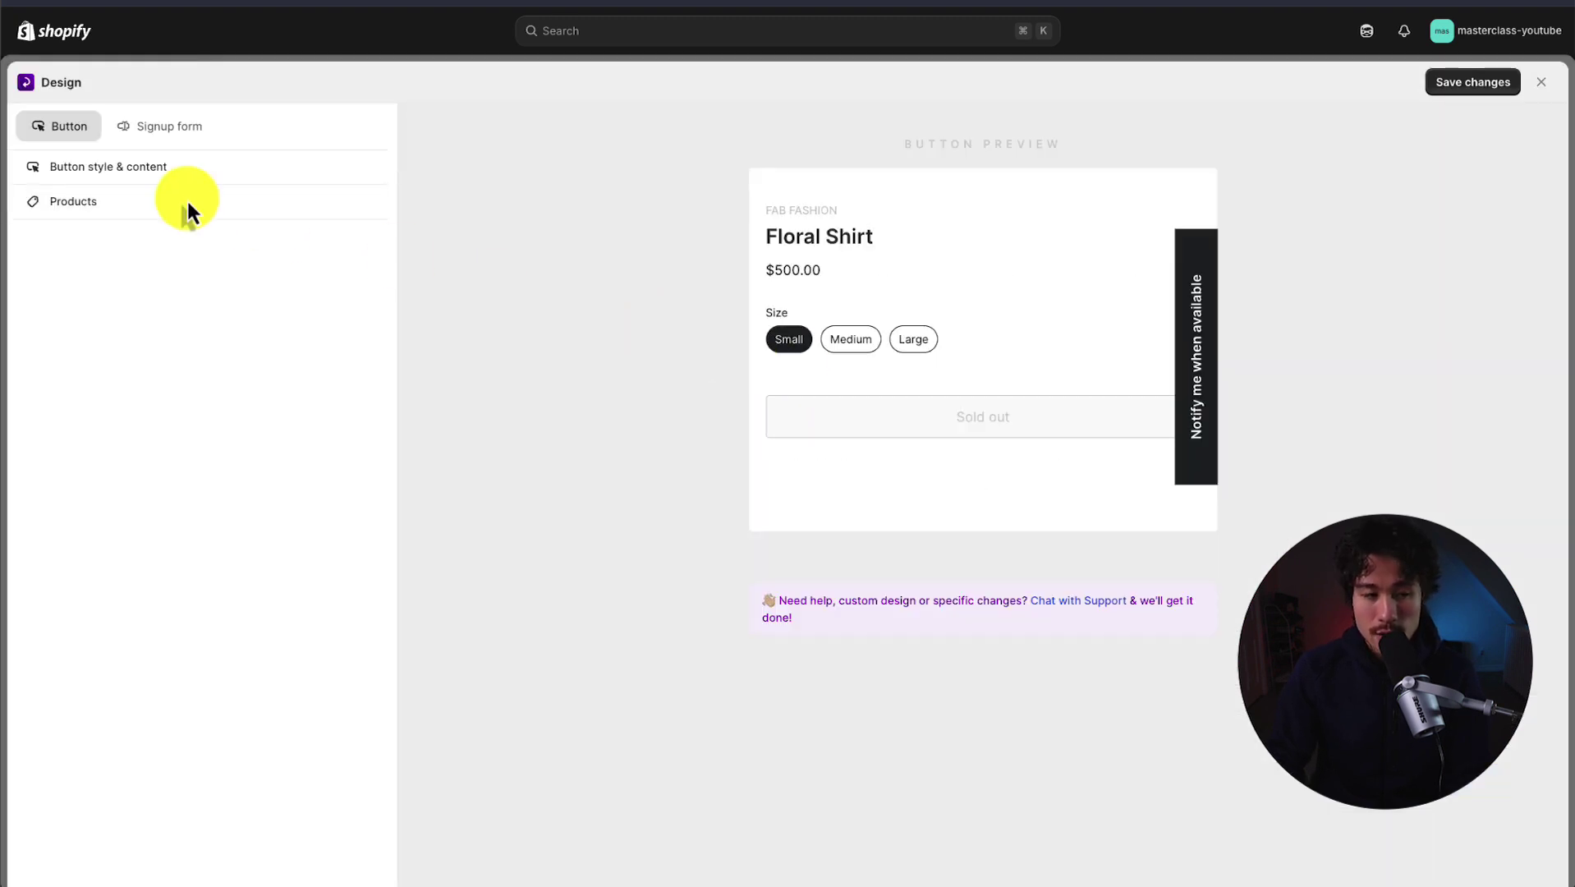
{"action": "left_click", "coordinate": [135, 182]}
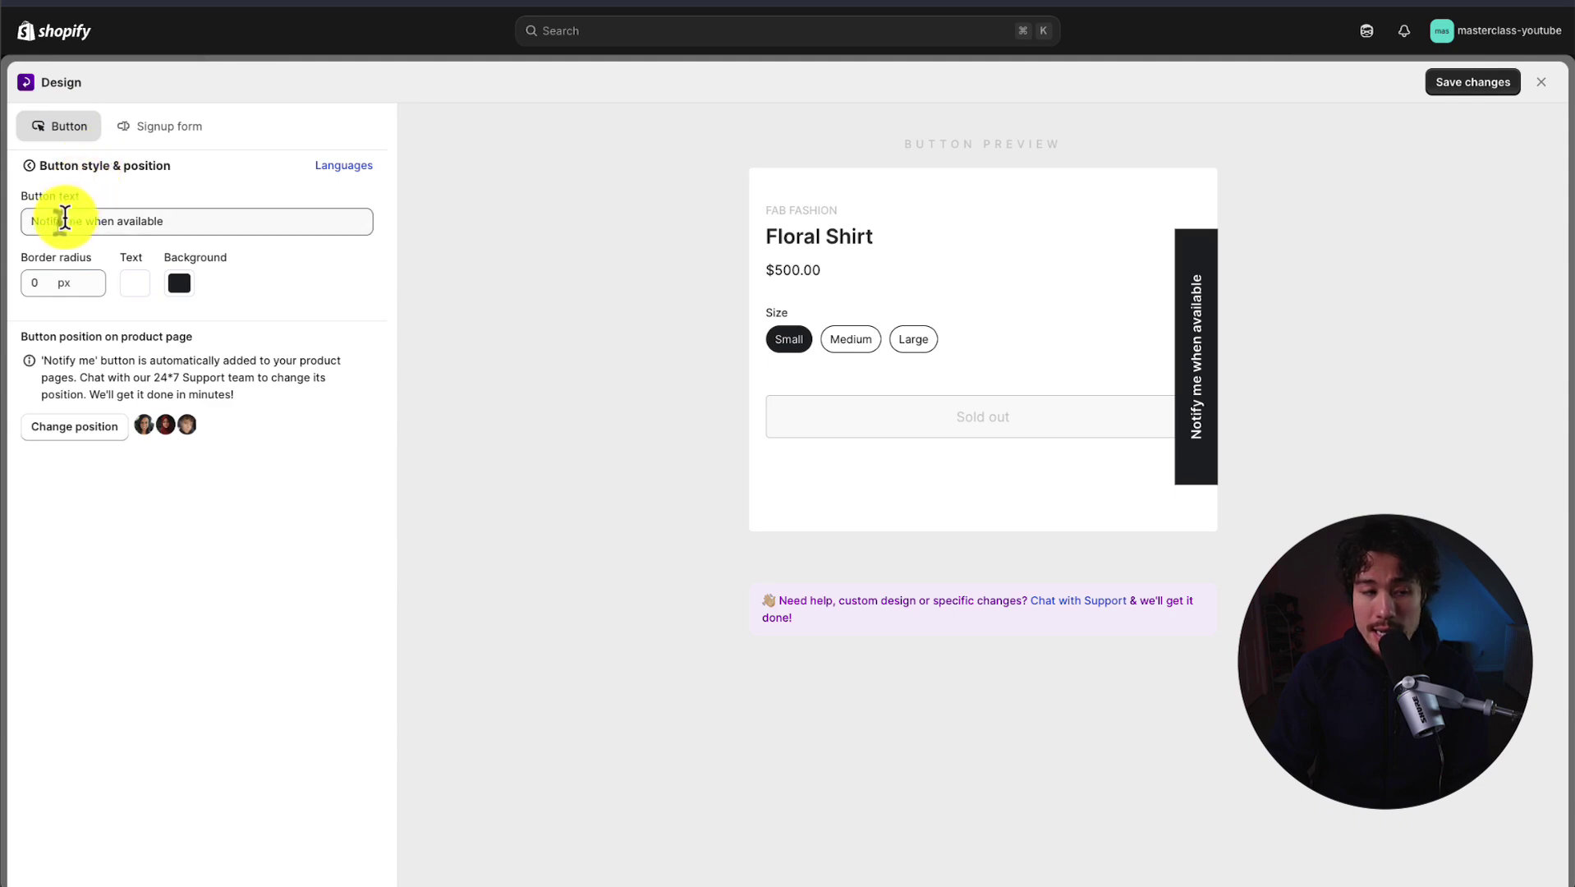
{"action": "left_click_drag", "start_coordinate": [65, 219], "coordinate": [193, 217]}
{"action": "left_click", "coordinate": [181, 280]}
{"action": "left_click", "coordinate": [225, 556]}
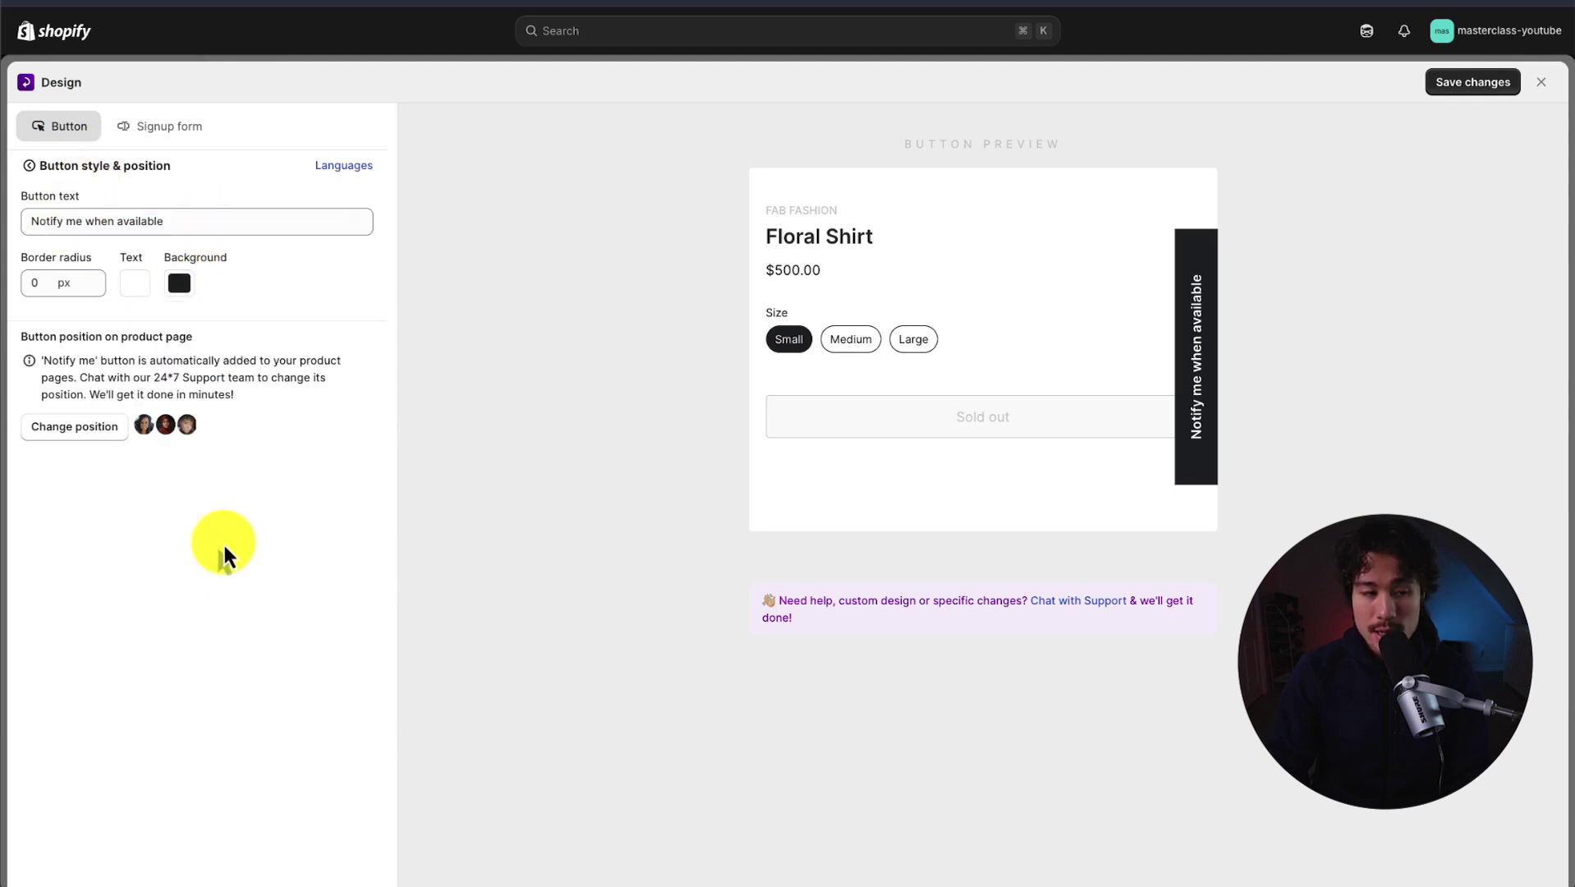
{"action": "left_click", "coordinate": [83, 132]}
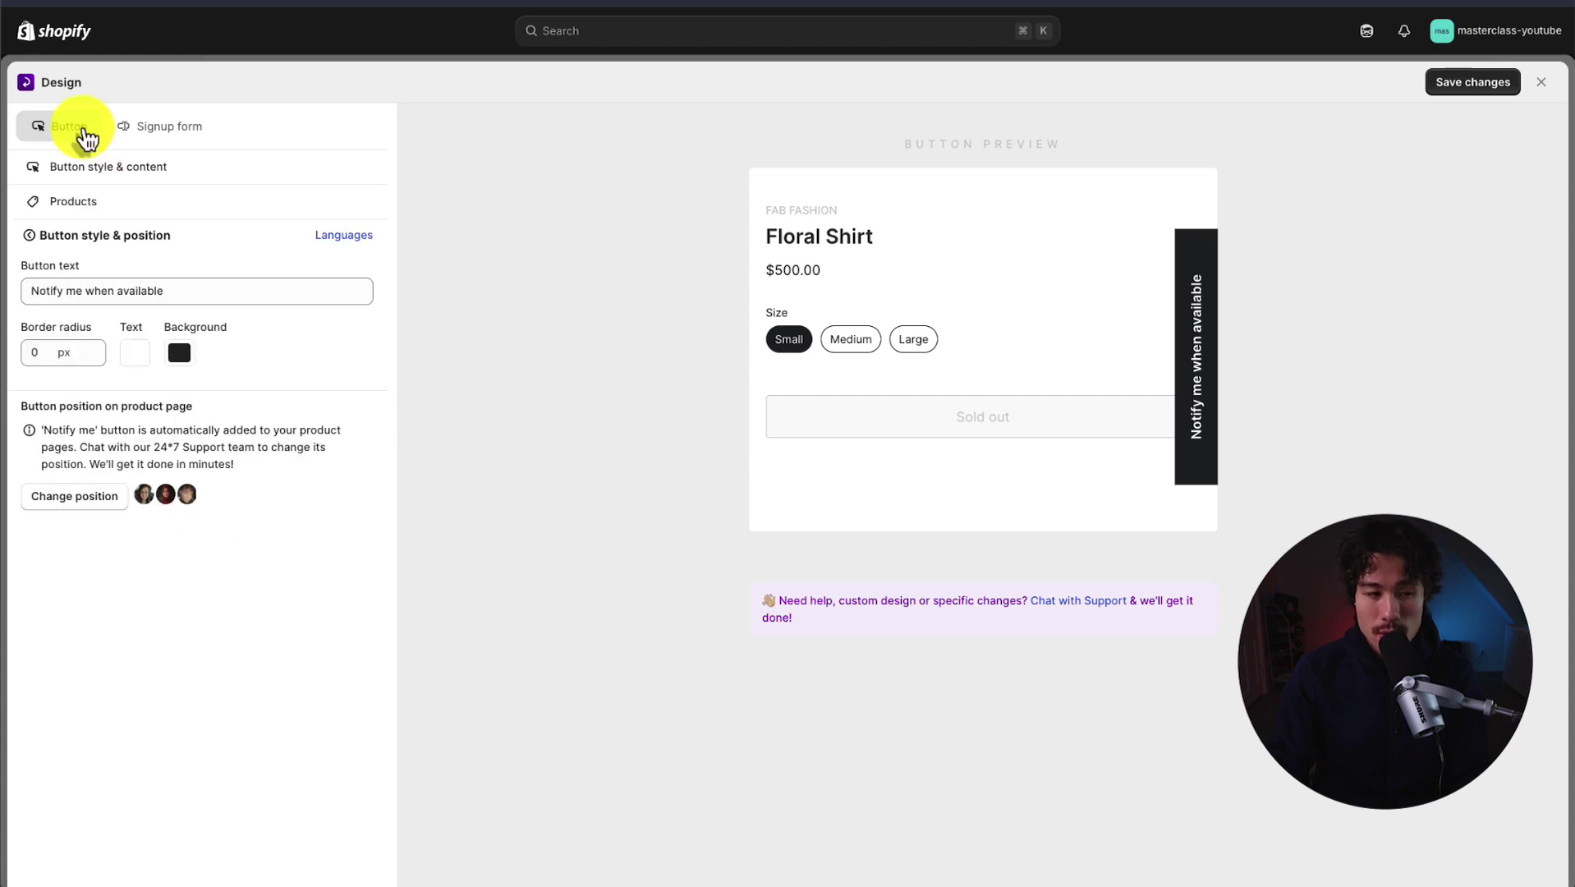
Step: Read the button position note, then move to the Signup form settings
{"action": "triple_click", "coordinate": [60, 436]}
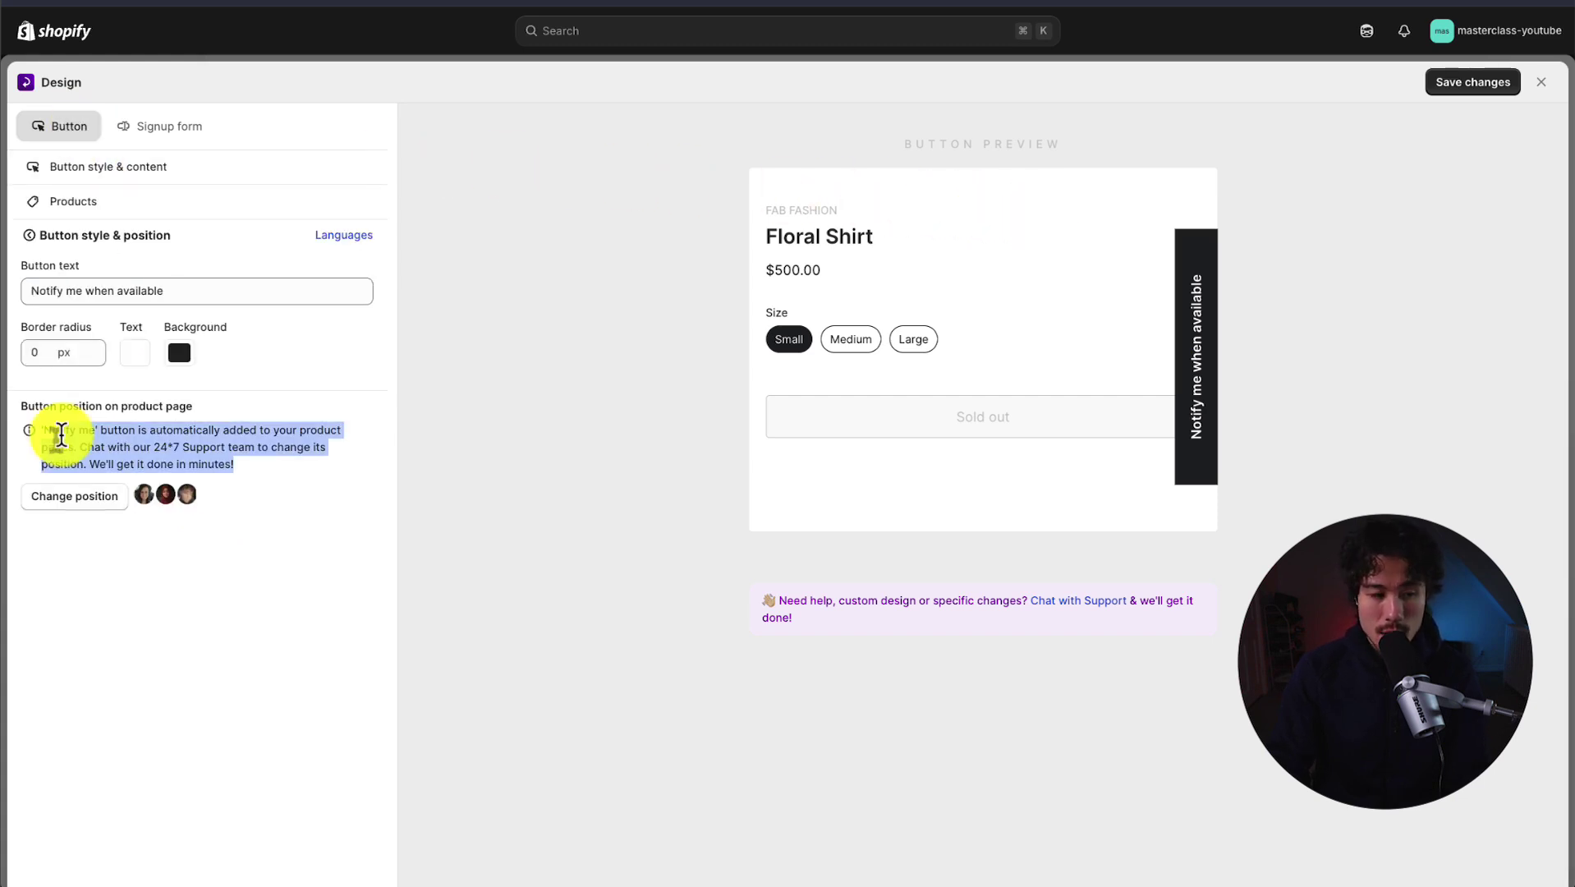
{"action": "left_click", "coordinate": [92, 406]}
{"action": "left_click_drag", "start_coordinate": [92, 406], "coordinate": [153, 492]}
{"action": "left_click", "coordinate": [82, 436]}
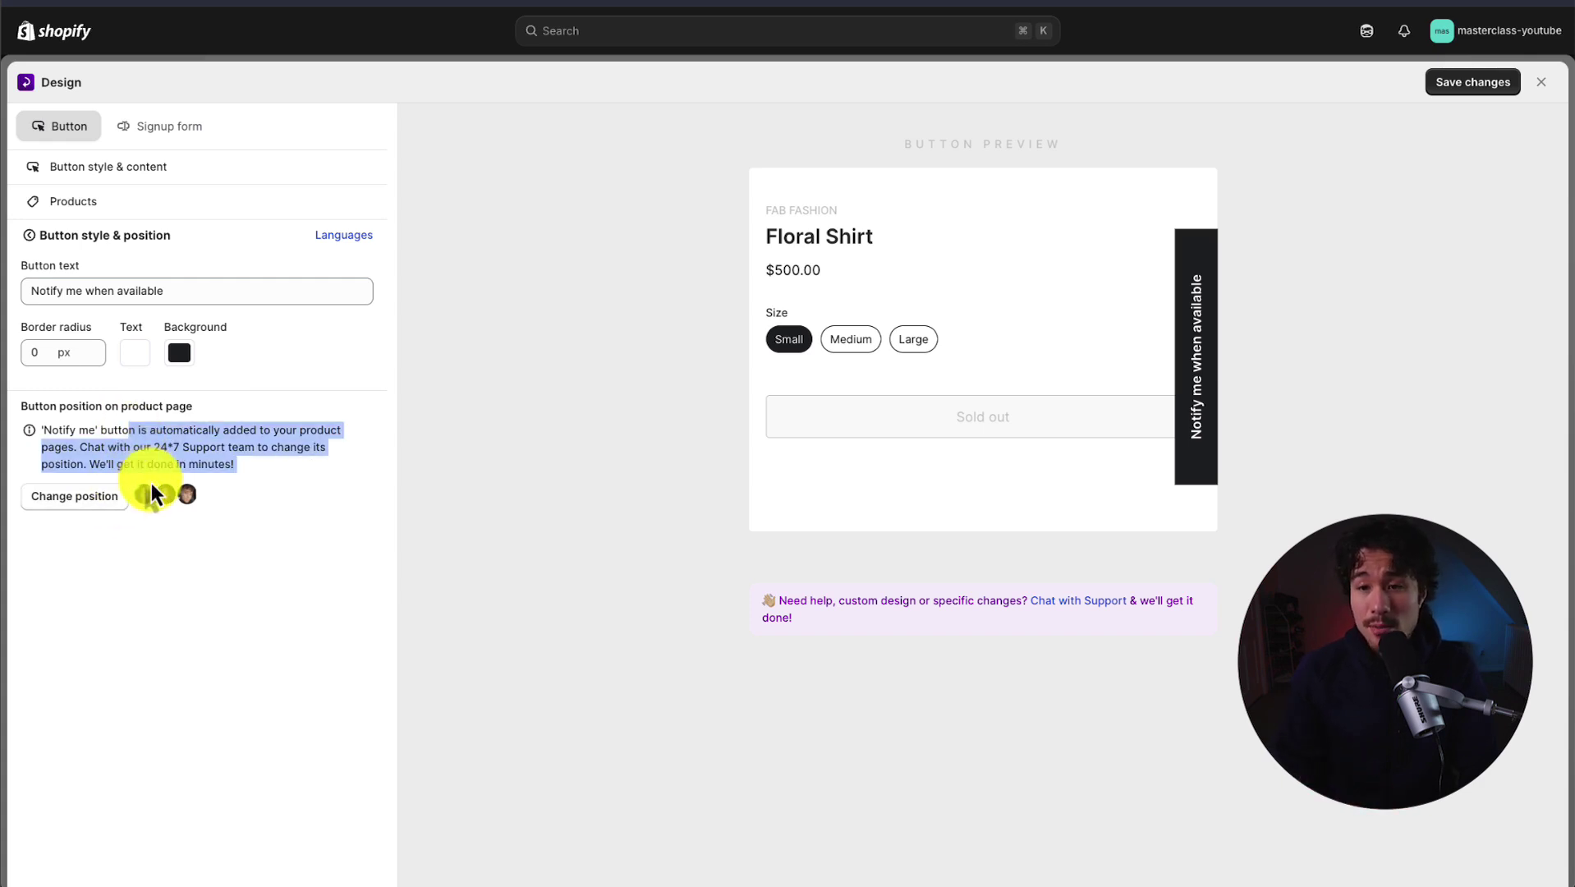
{"action": "left_click_drag", "start_coordinate": [235, 465], "coordinate": [44, 416]}
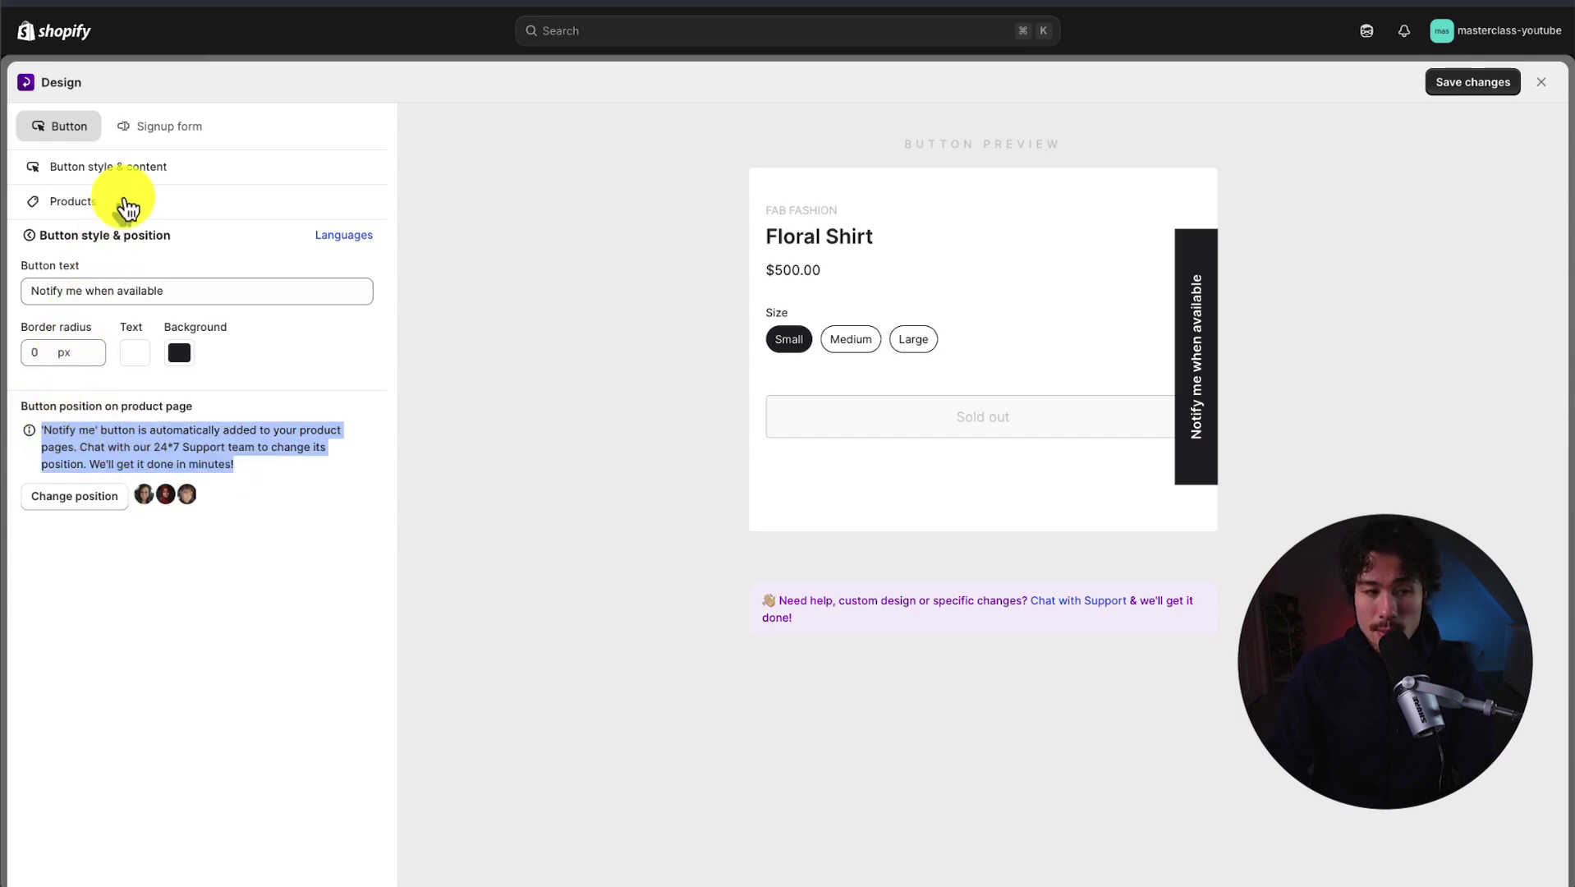
{"action": "left_click", "coordinate": [161, 129]}
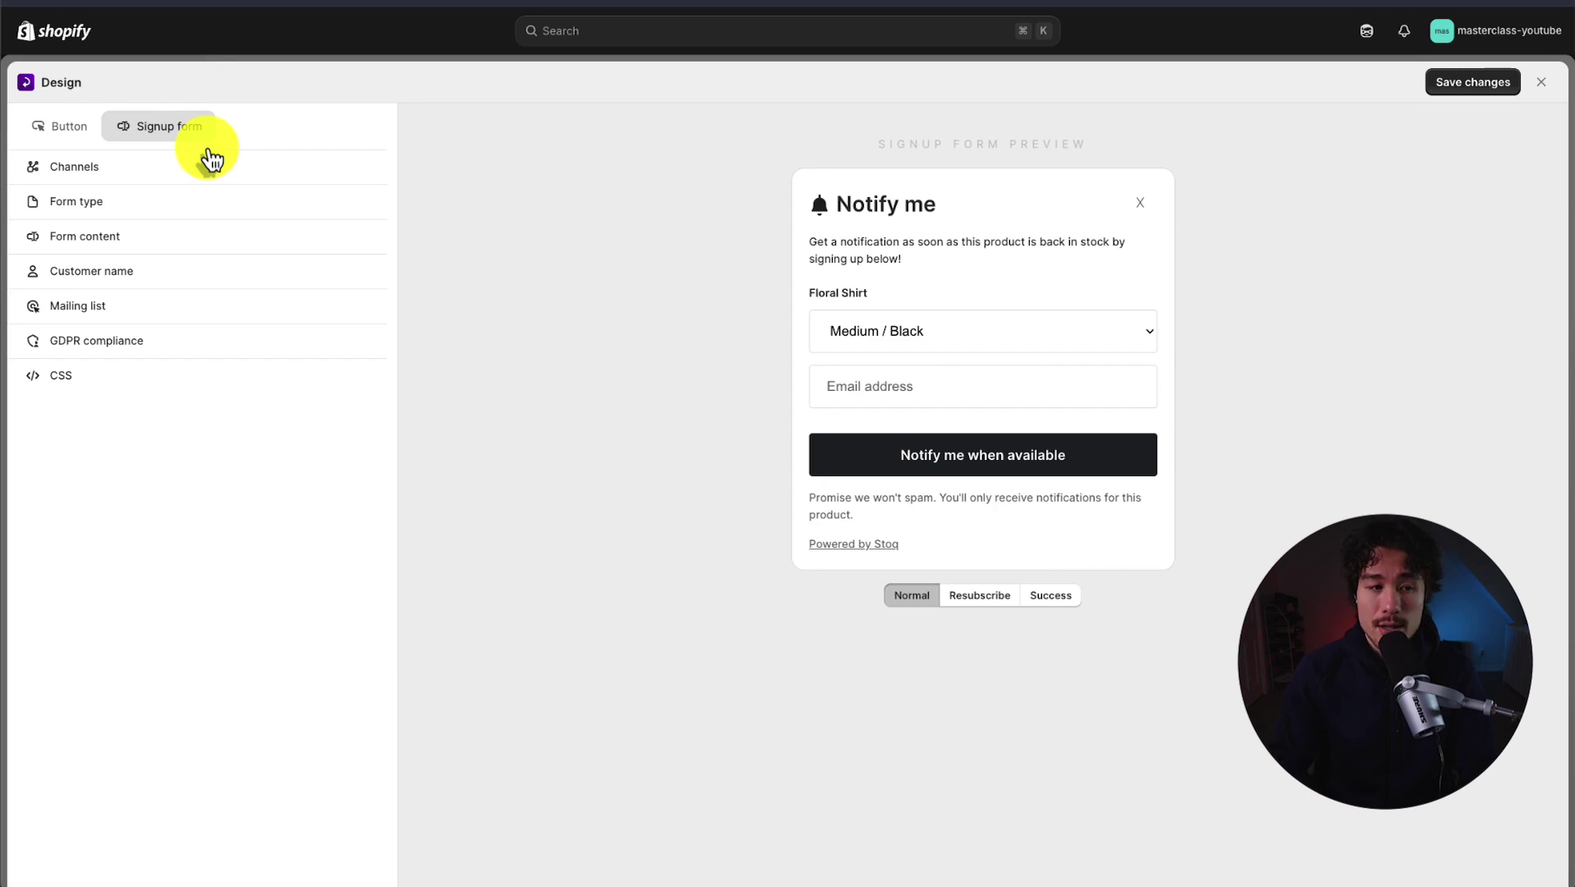
Step: Look through the notification channels and Customer name signup form settings
{"action": "left_click", "coordinate": [87, 169]}
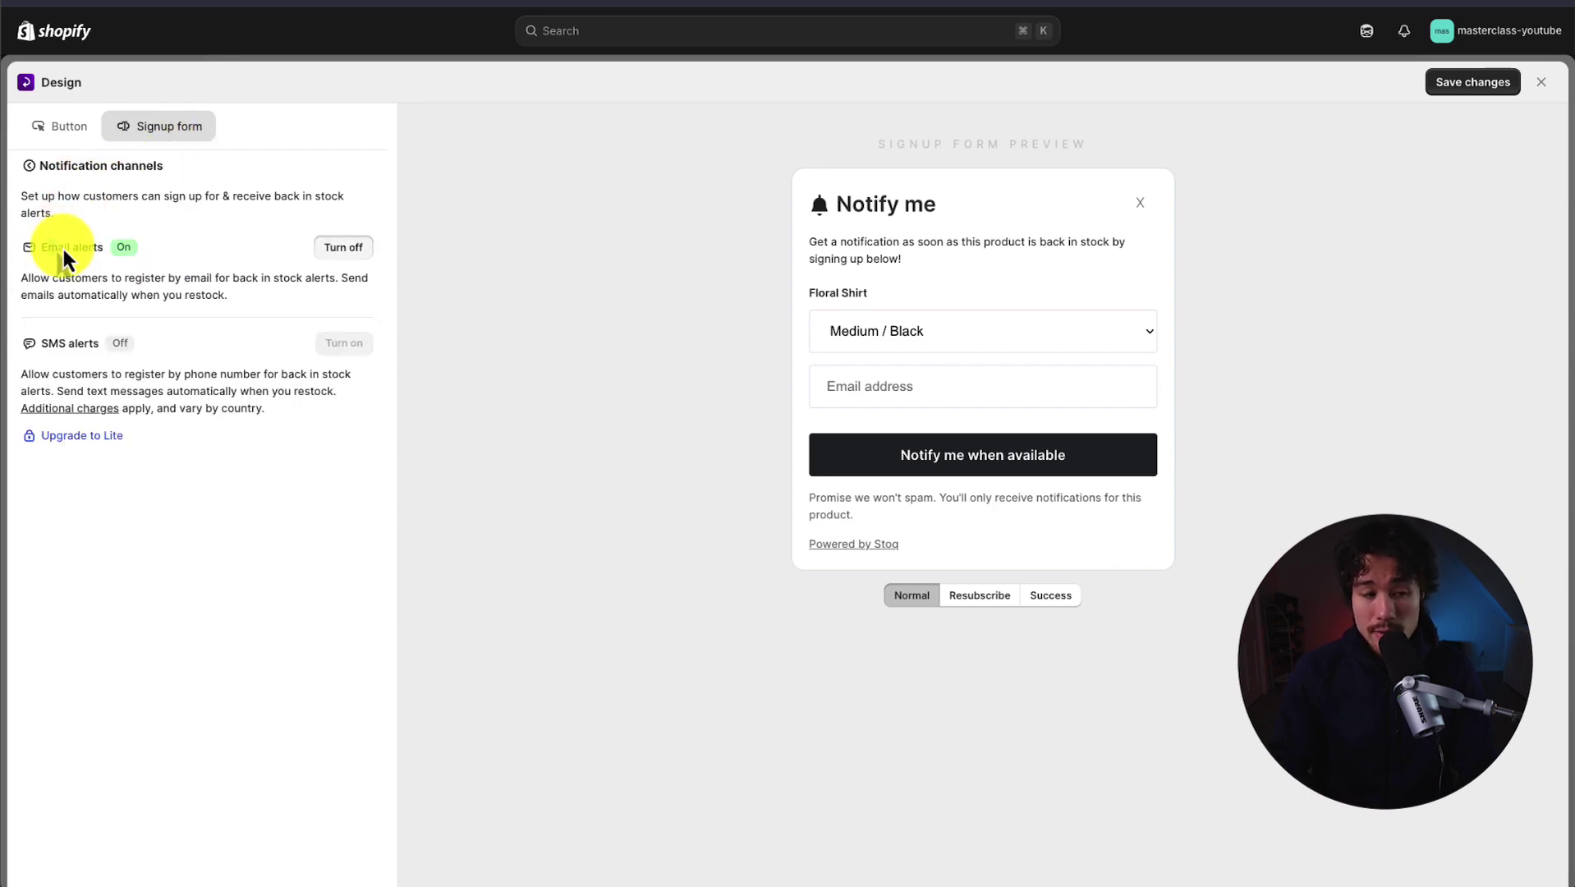
{"action": "left_click", "coordinate": [148, 241]}
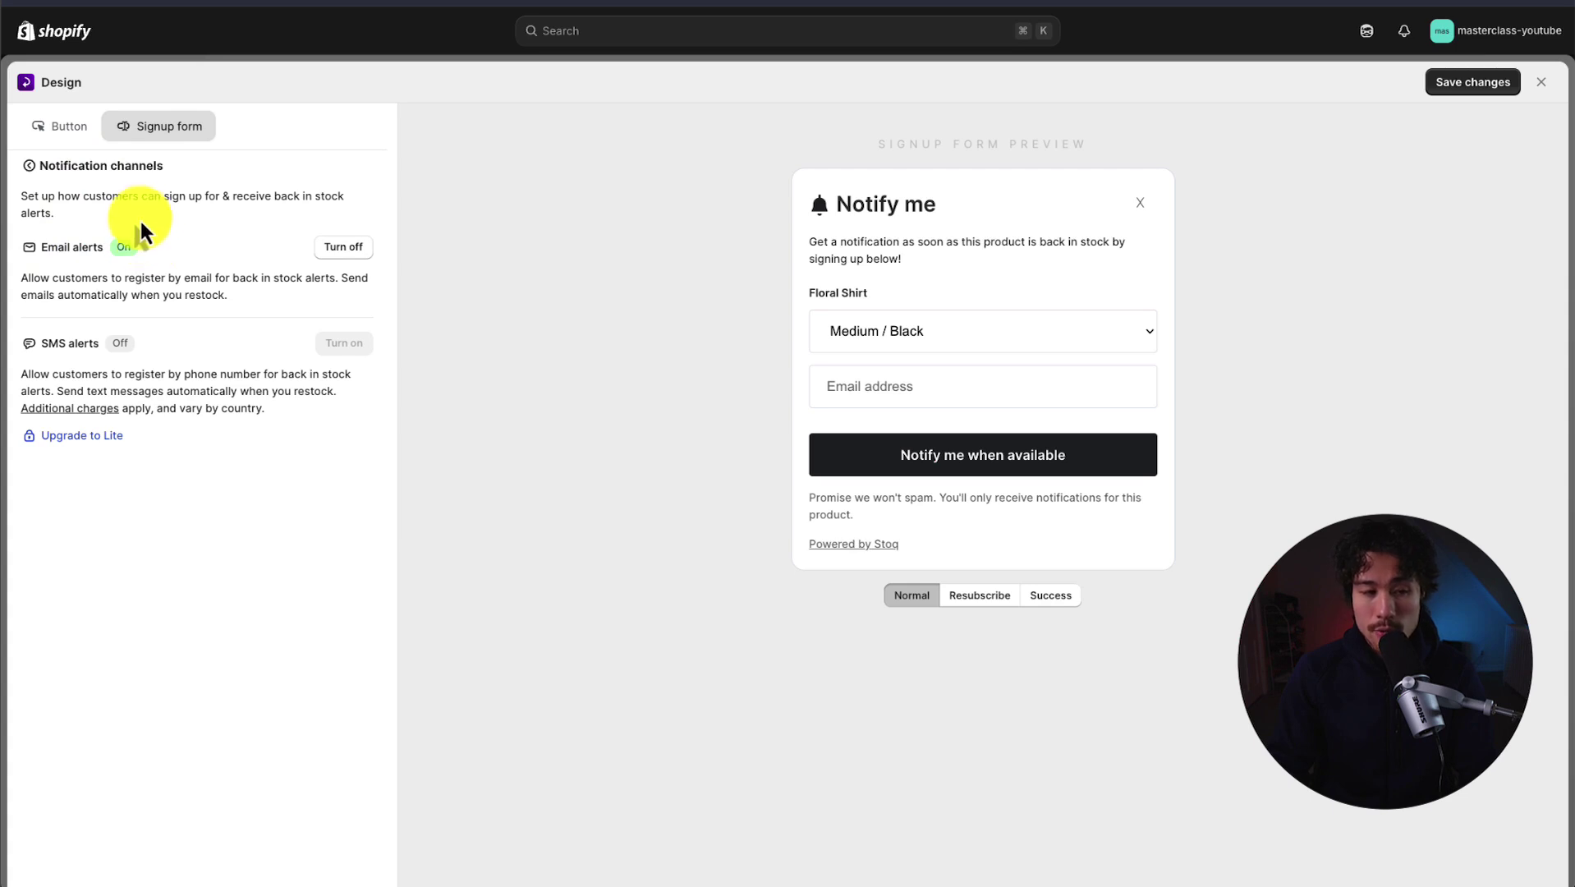
{"action": "left_click", "coordinate": [107, 165]}
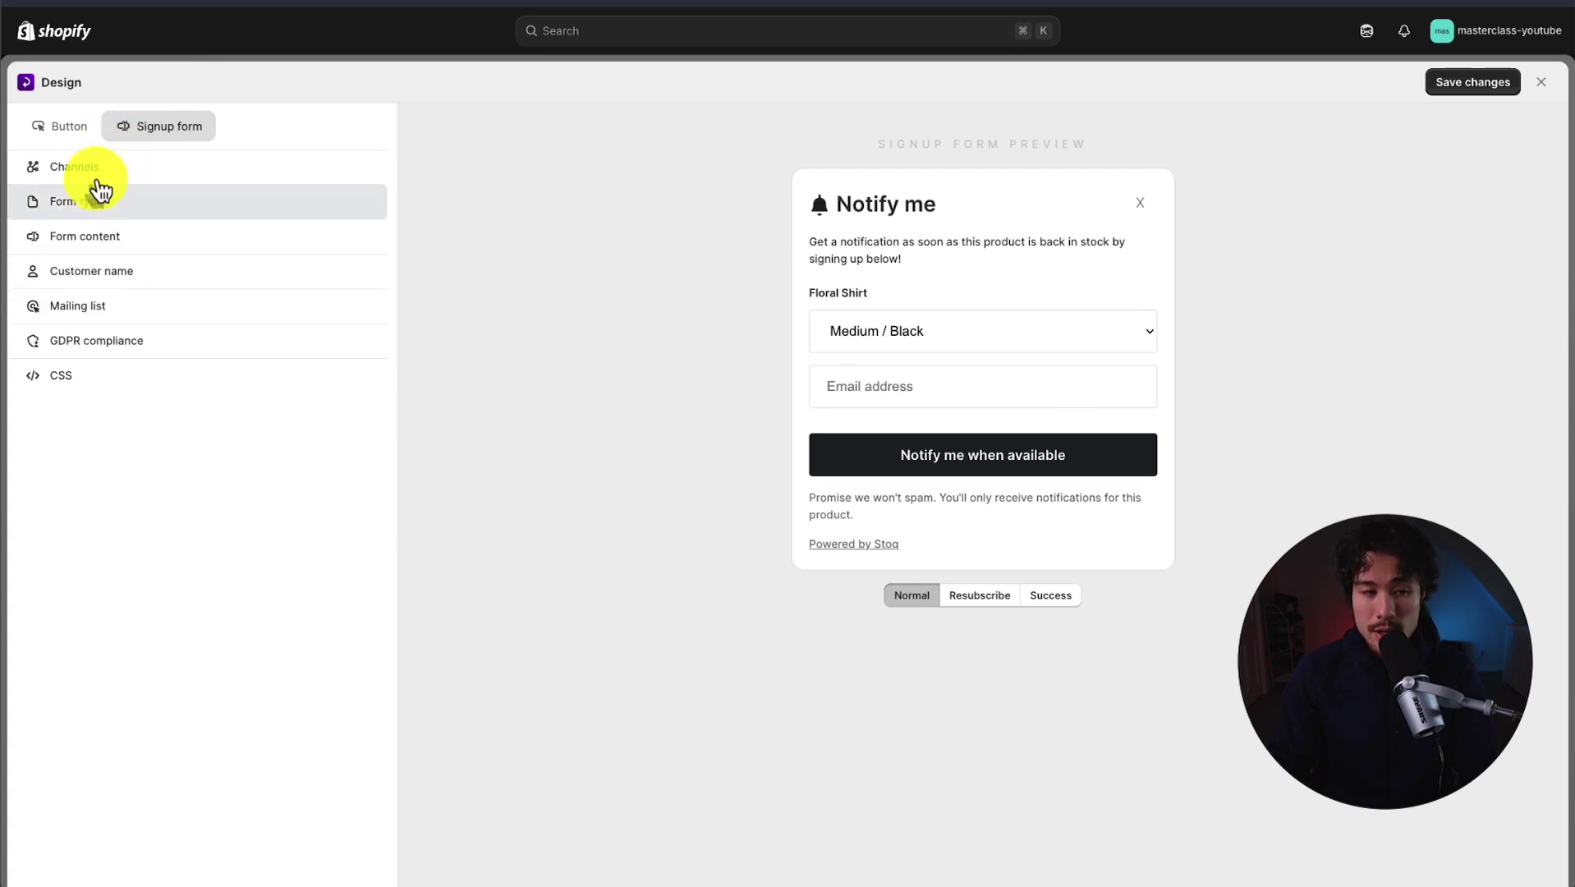
{"action": "left_click", "coordinate": [127, 234]}
{"action": "left_click", "coordinate": [172, 138]}
{"action": "left_click", "coordinate": [115, 271]}
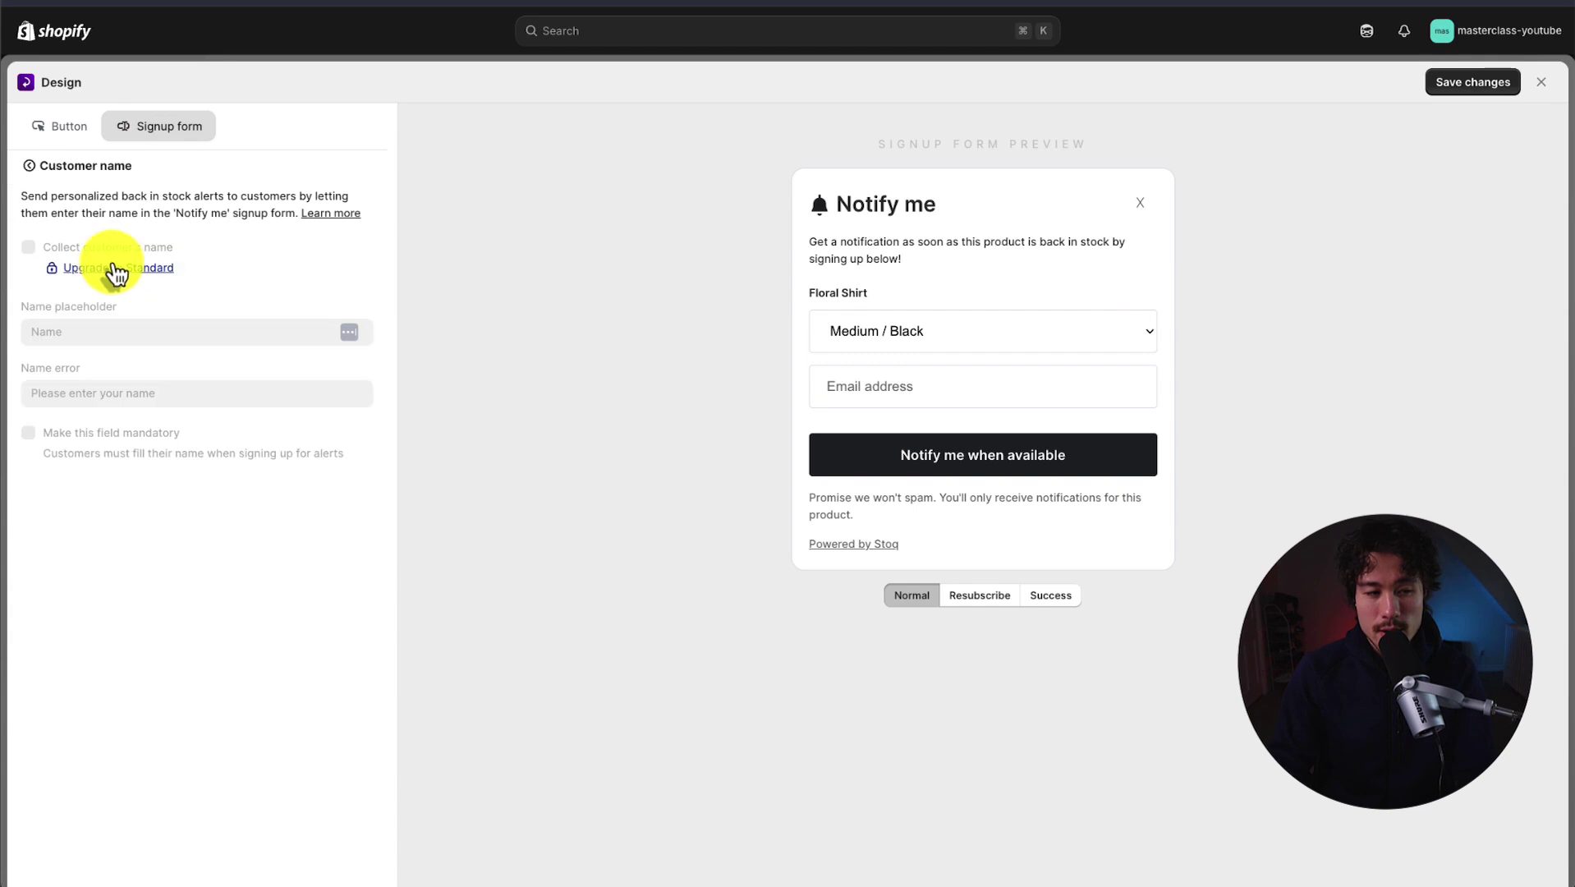
{"action": "left_click", "coordinate": [176, 142]}
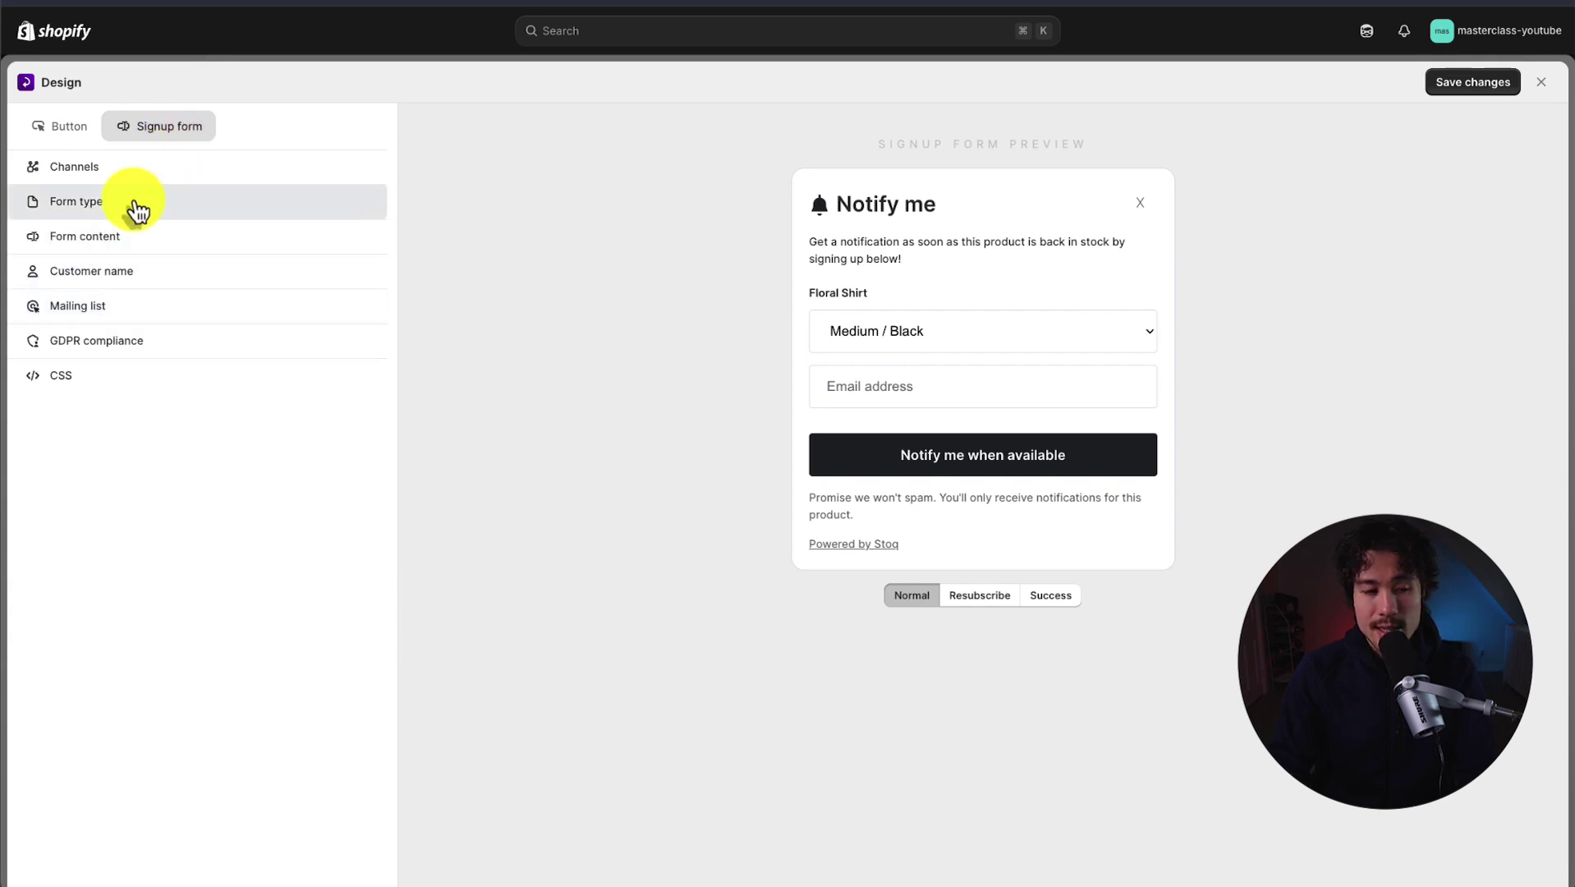
Step: Change the form header to 'Notify me when back in stock' and save
{"action": "left_click", "coordinate": [106, 244]}
{"action": "left_click_drag", "start_coordinate": [105, 286], "coordinate": [3, 271]}
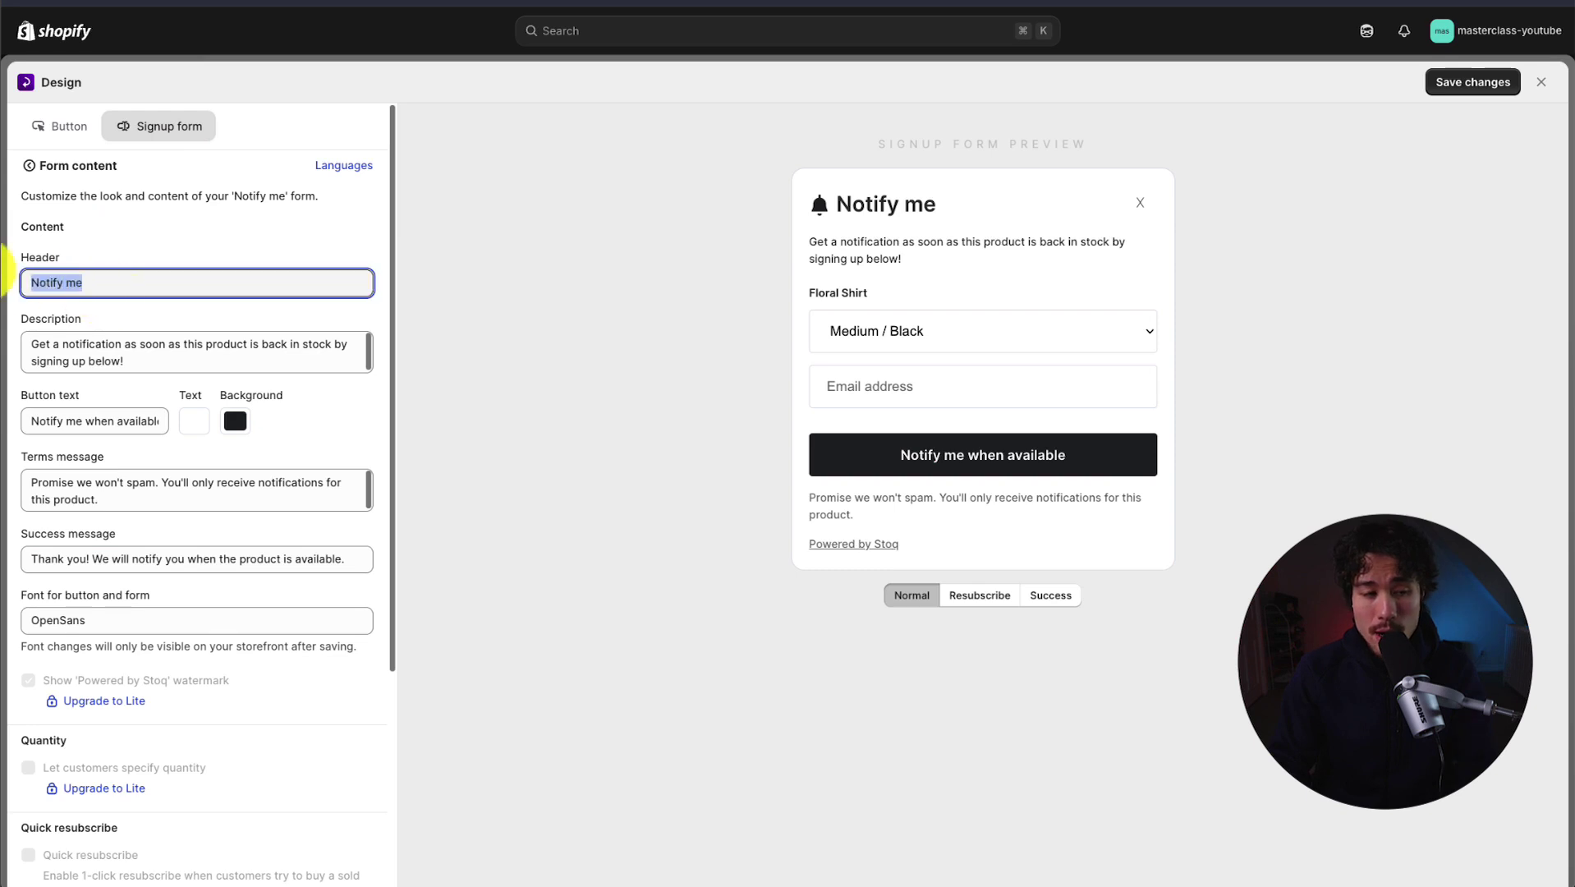
{"action": "key", "text": "Right"}
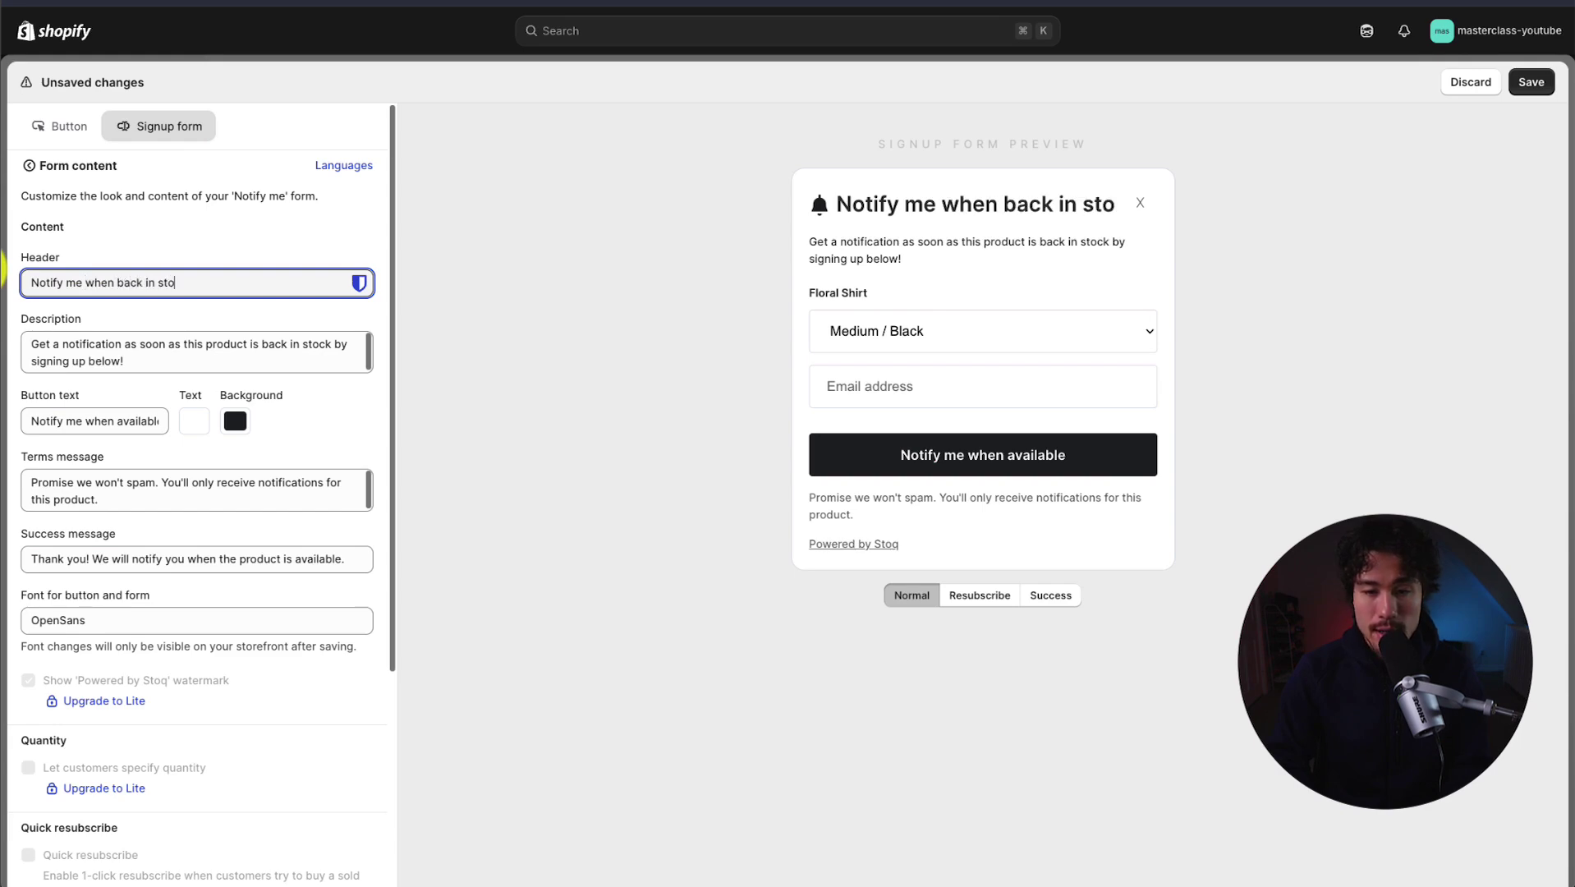
{"action": "left_click", "coordinate": [2, 271]}
{"action": "scroll", "coordinate": [148, 714], "scroll_direction": "down", "scroll_amount": 2}
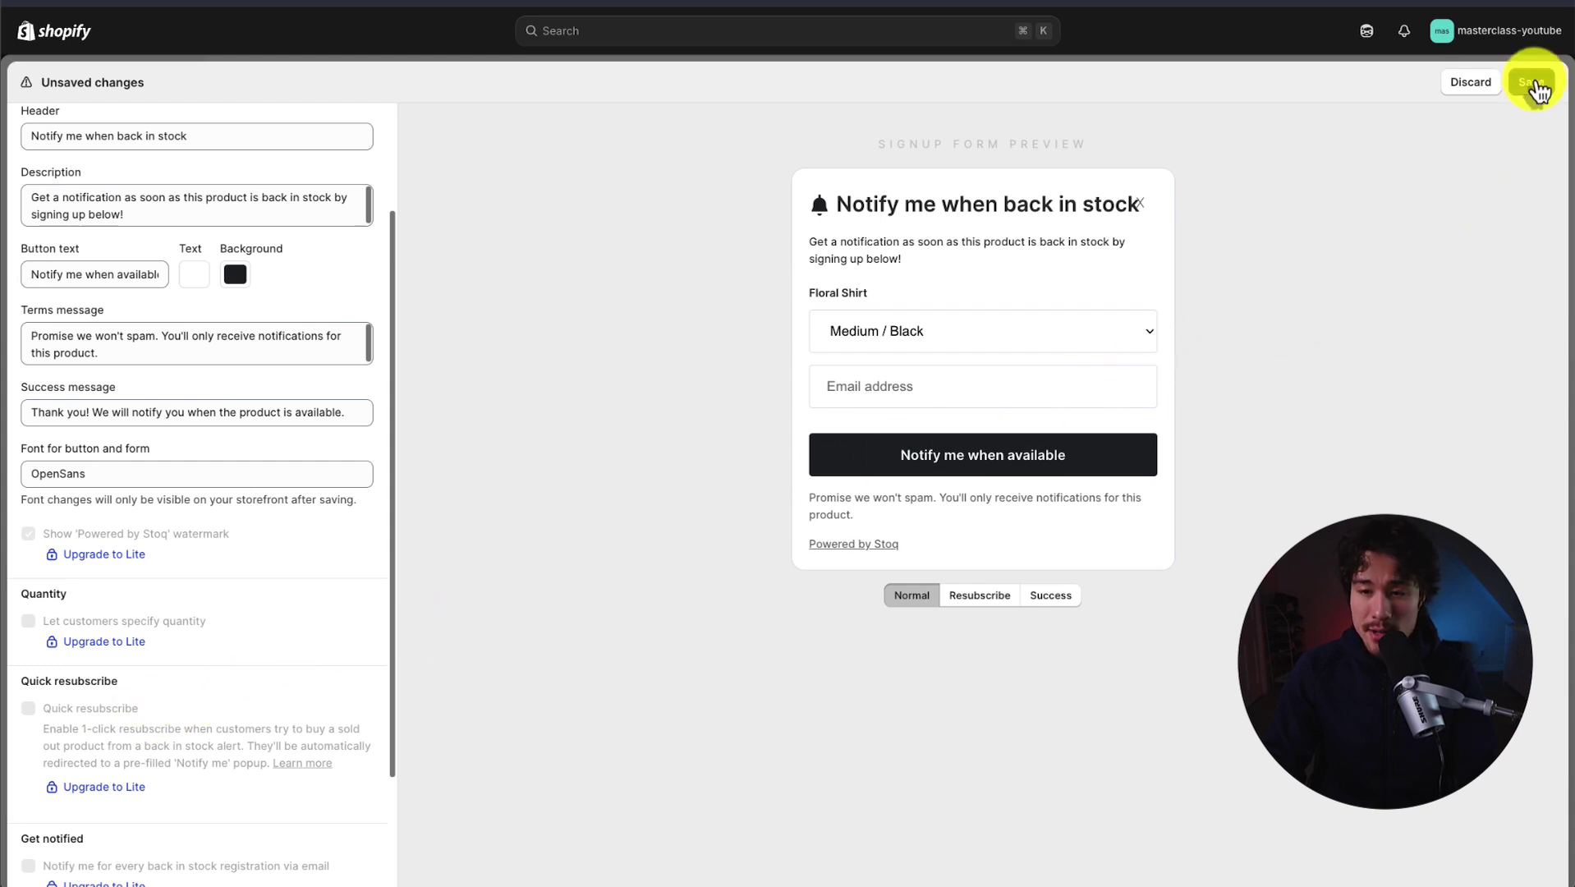
{"action": "left_click", "coordinate": [1533, 82]}
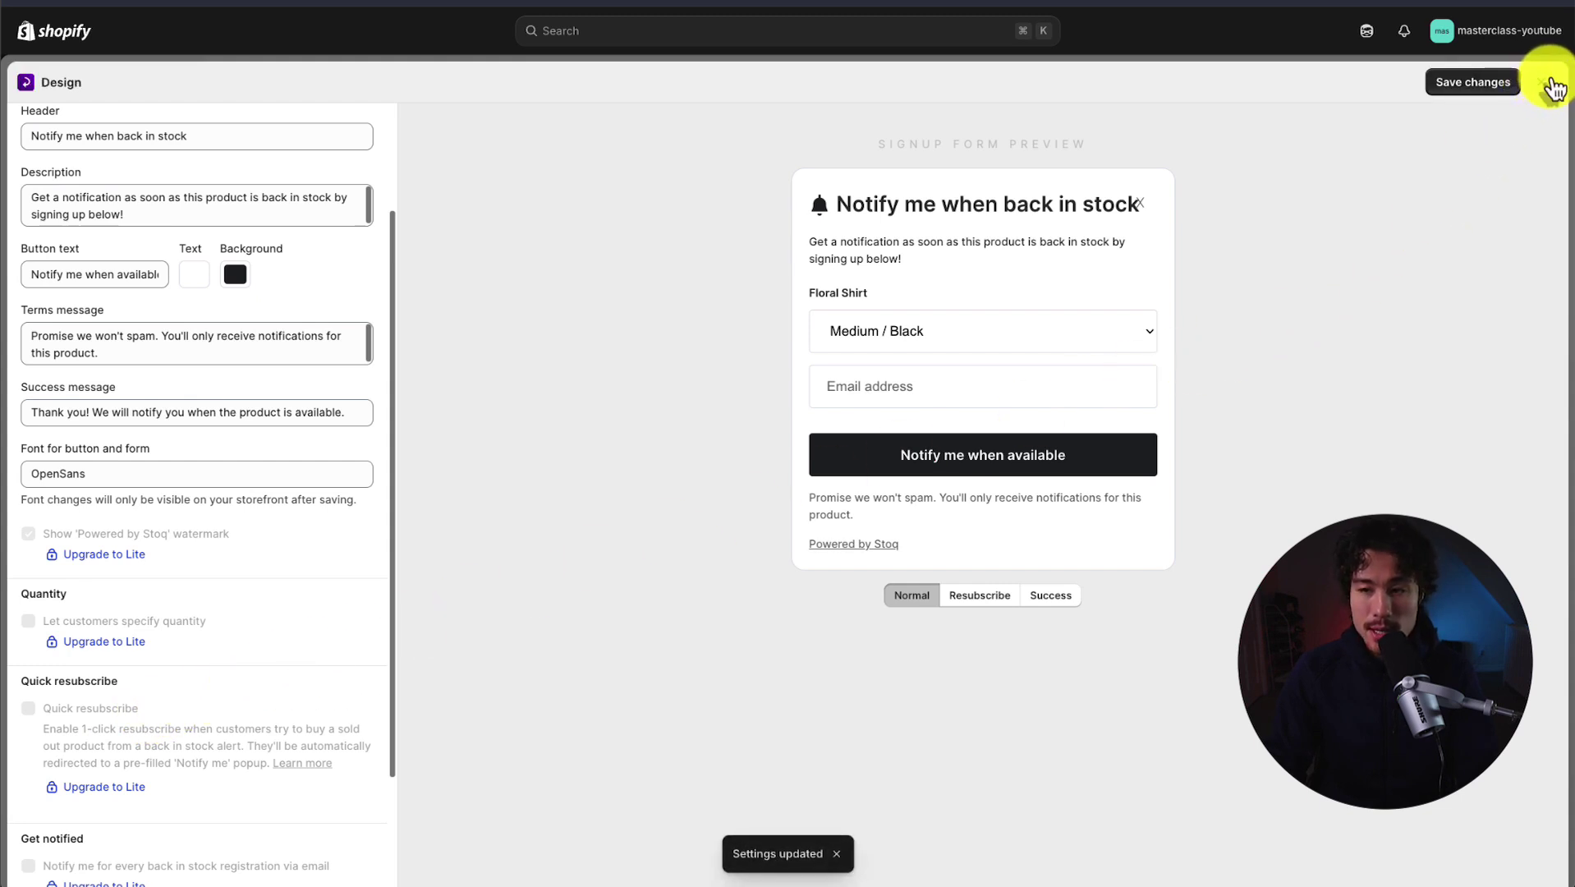
{"action": "left_click", "coordinate": [1547, 82]}
Step: Try the Home and Search page Notify me options, leaving the button on product pages only
{"action": "scroll", "coordinate": [643, 563], "scroll_direction": "down", "scroll_amount": 3}
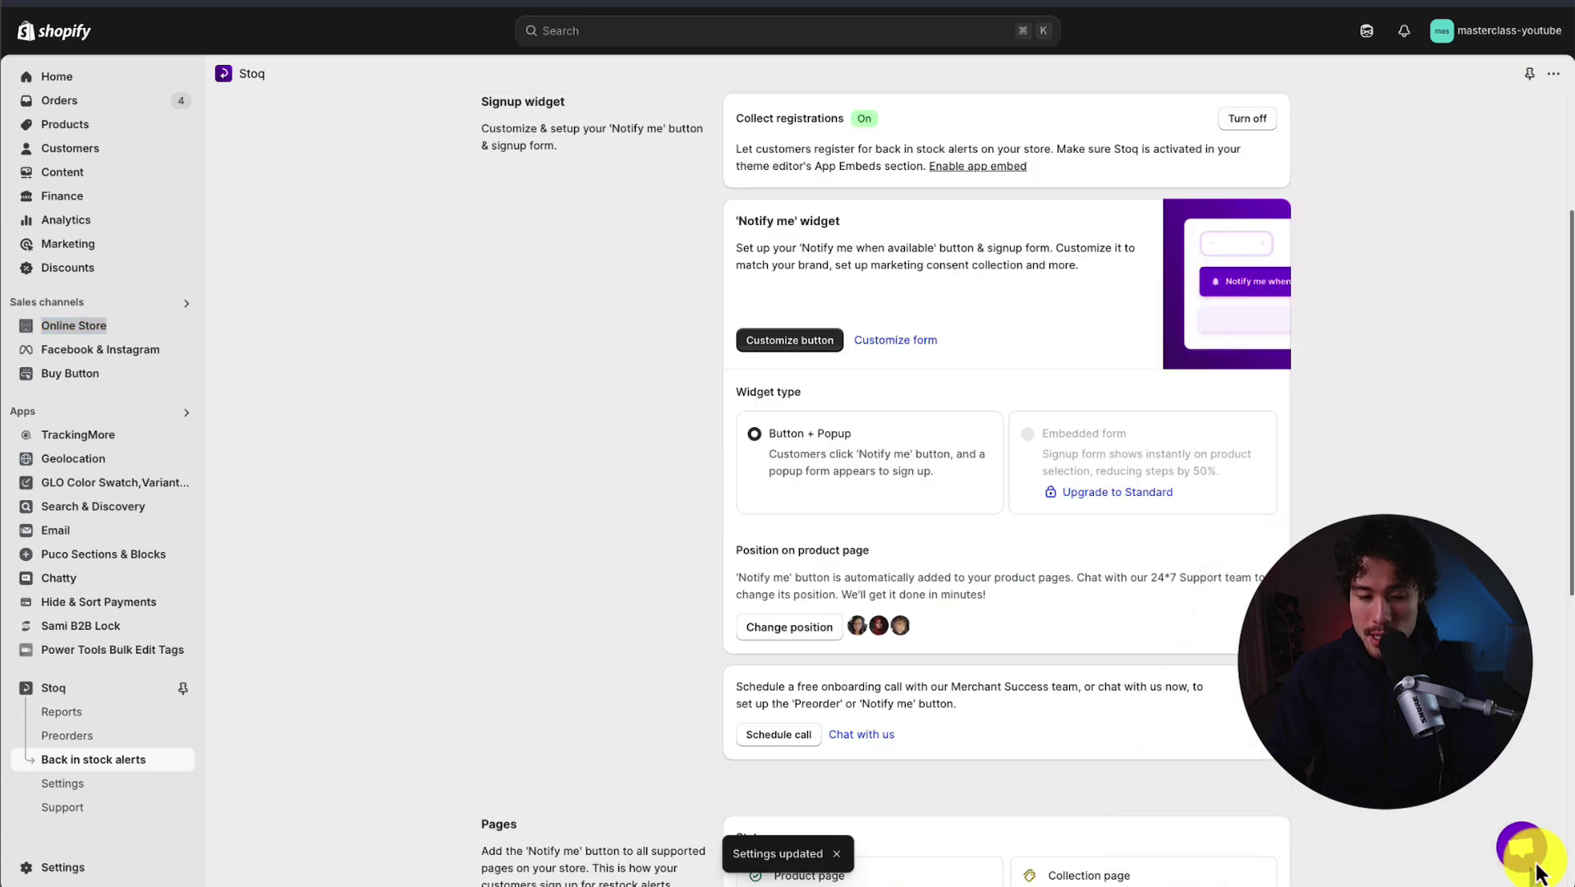
{"action": "scroll", "coordinate": [723, 318], "scroll_direction": "up", "scroll_amount": 2}
{"action": "left_click_drag", "start_coordinate": [725, 321], "coordinate": [1067, 367]}
{"action": "scroll", "coordinate": [772, 415], "scroll_direction": "down", "scroll_amount": 7}
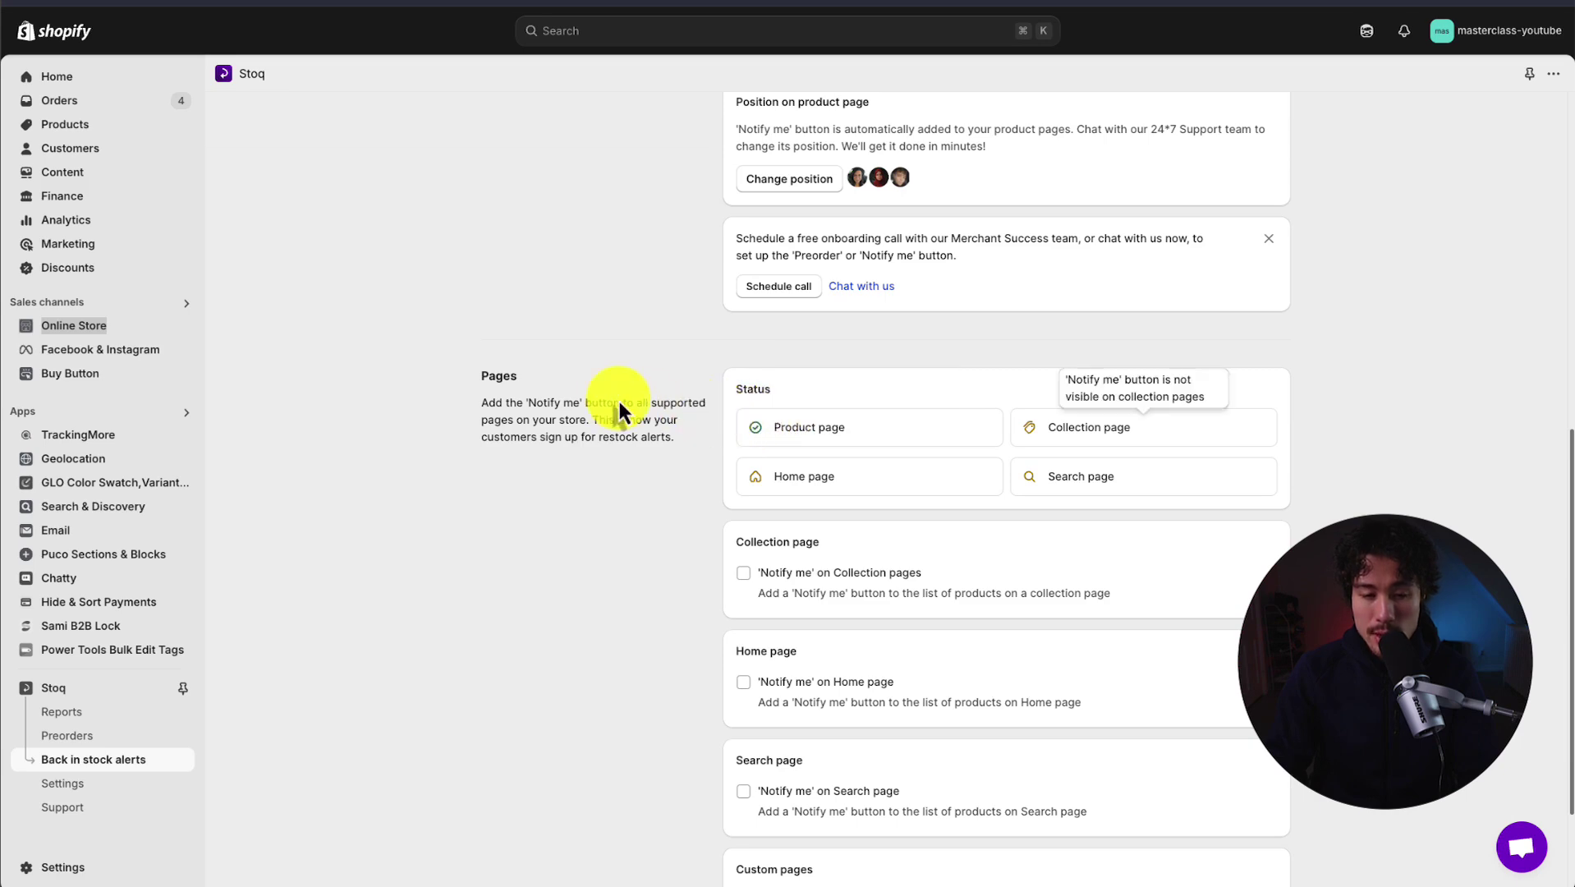
{"action": "scroll", "coordinate": [608, 427], "scroll_direction": "down", "scroll_amount": 2}
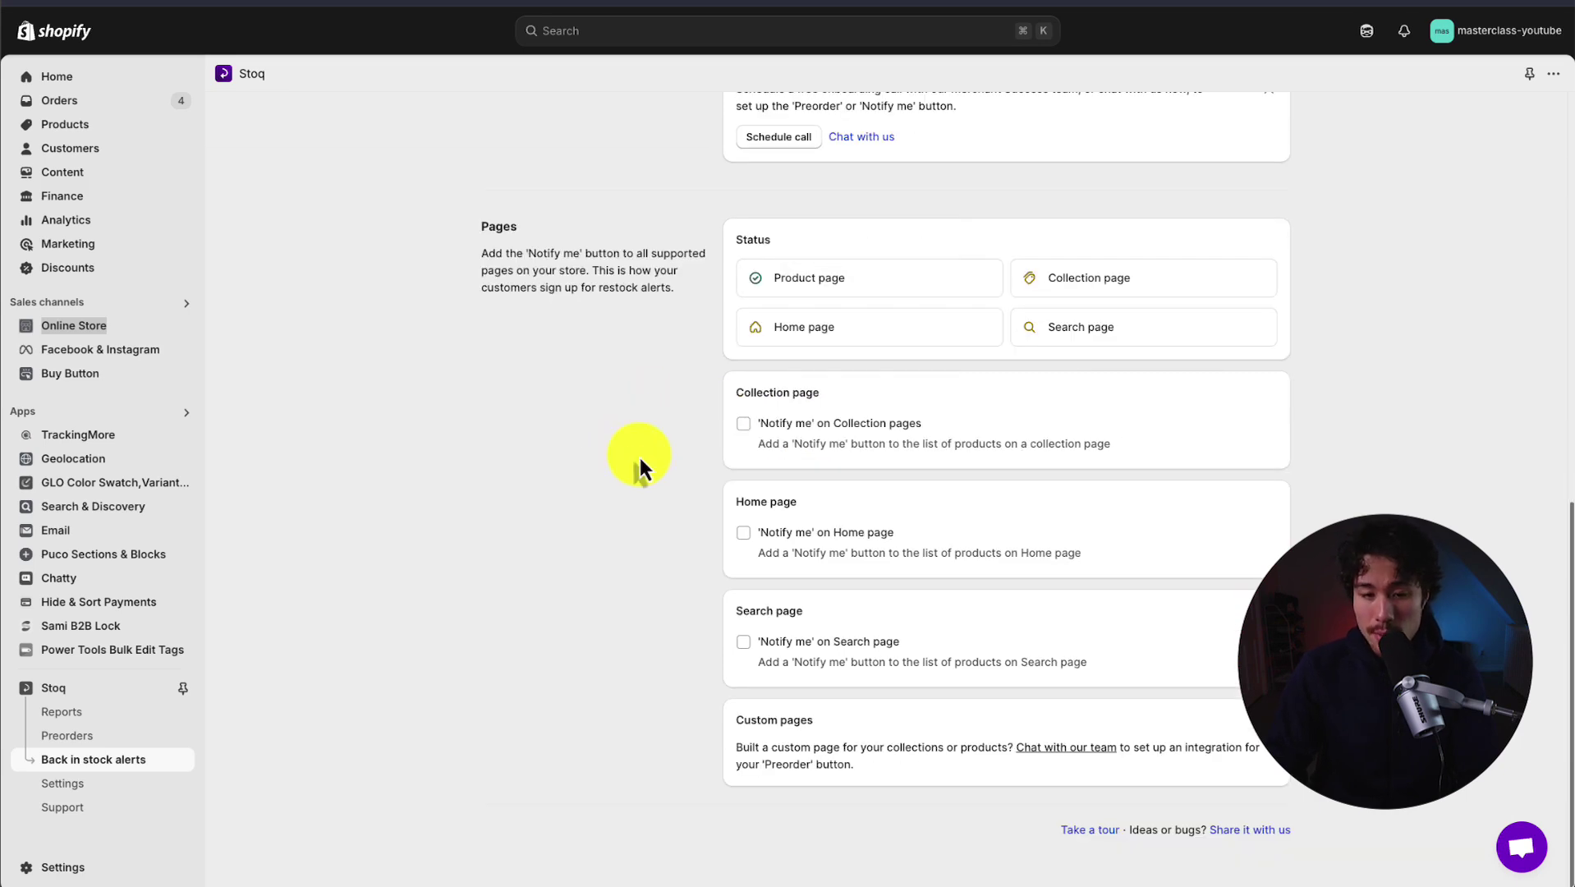
{"action": "left_click", "coordinate": [742, 535]}
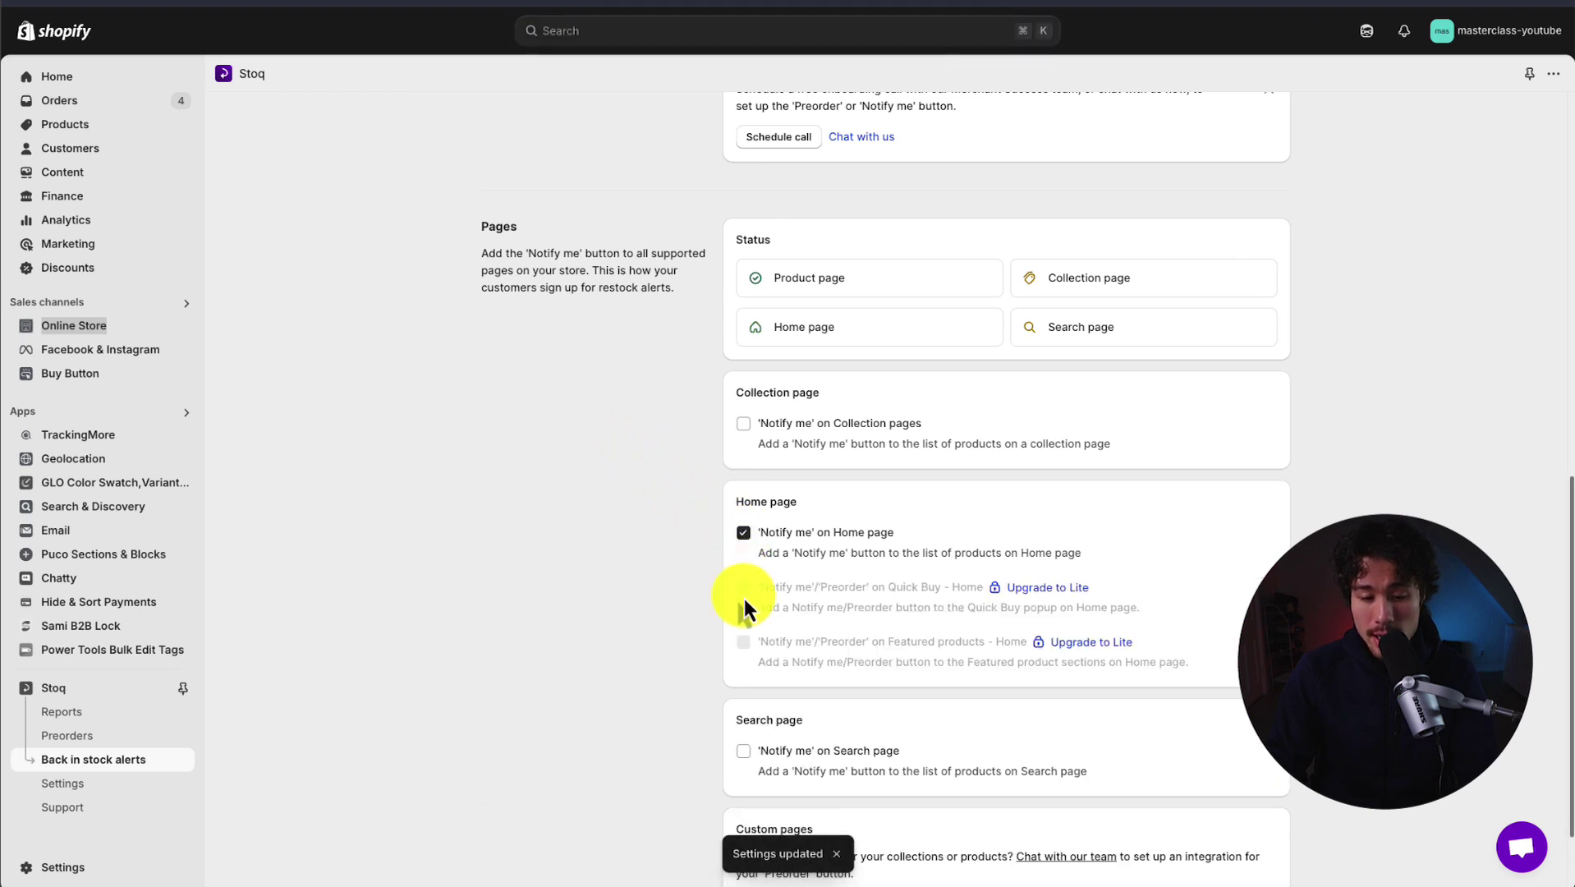
{"action": "scroll", "coordinate": [743, 600], "scroll_direction": "down", "scroll_amount": 1}
{"action": "left_click", "coordinate": [744, 708]}
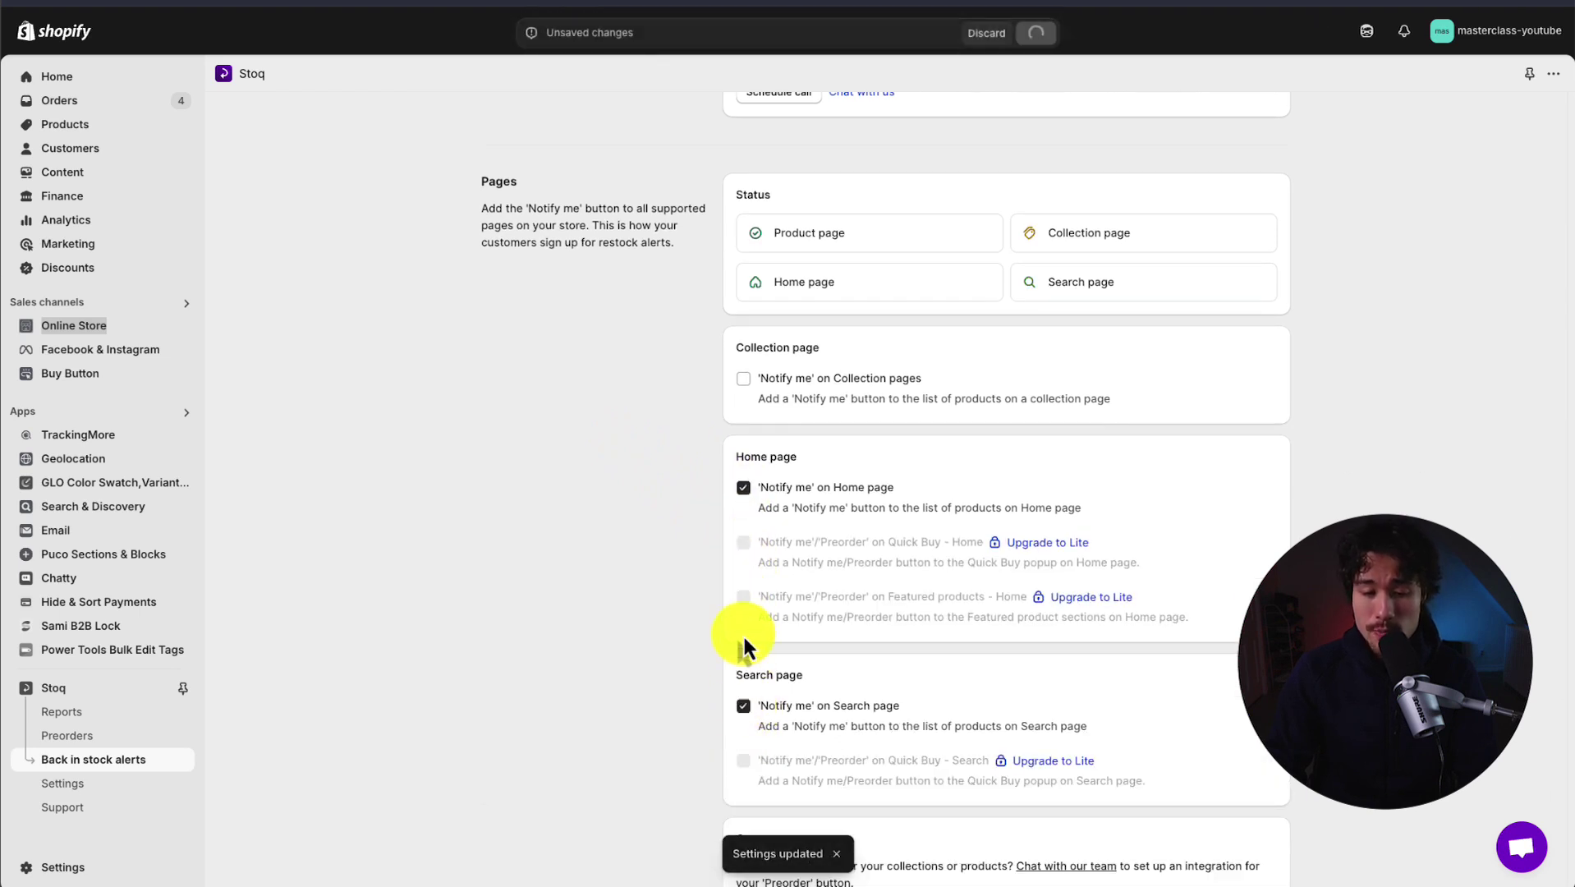
{"action": "left_click", "coordinate": [743, 488]}
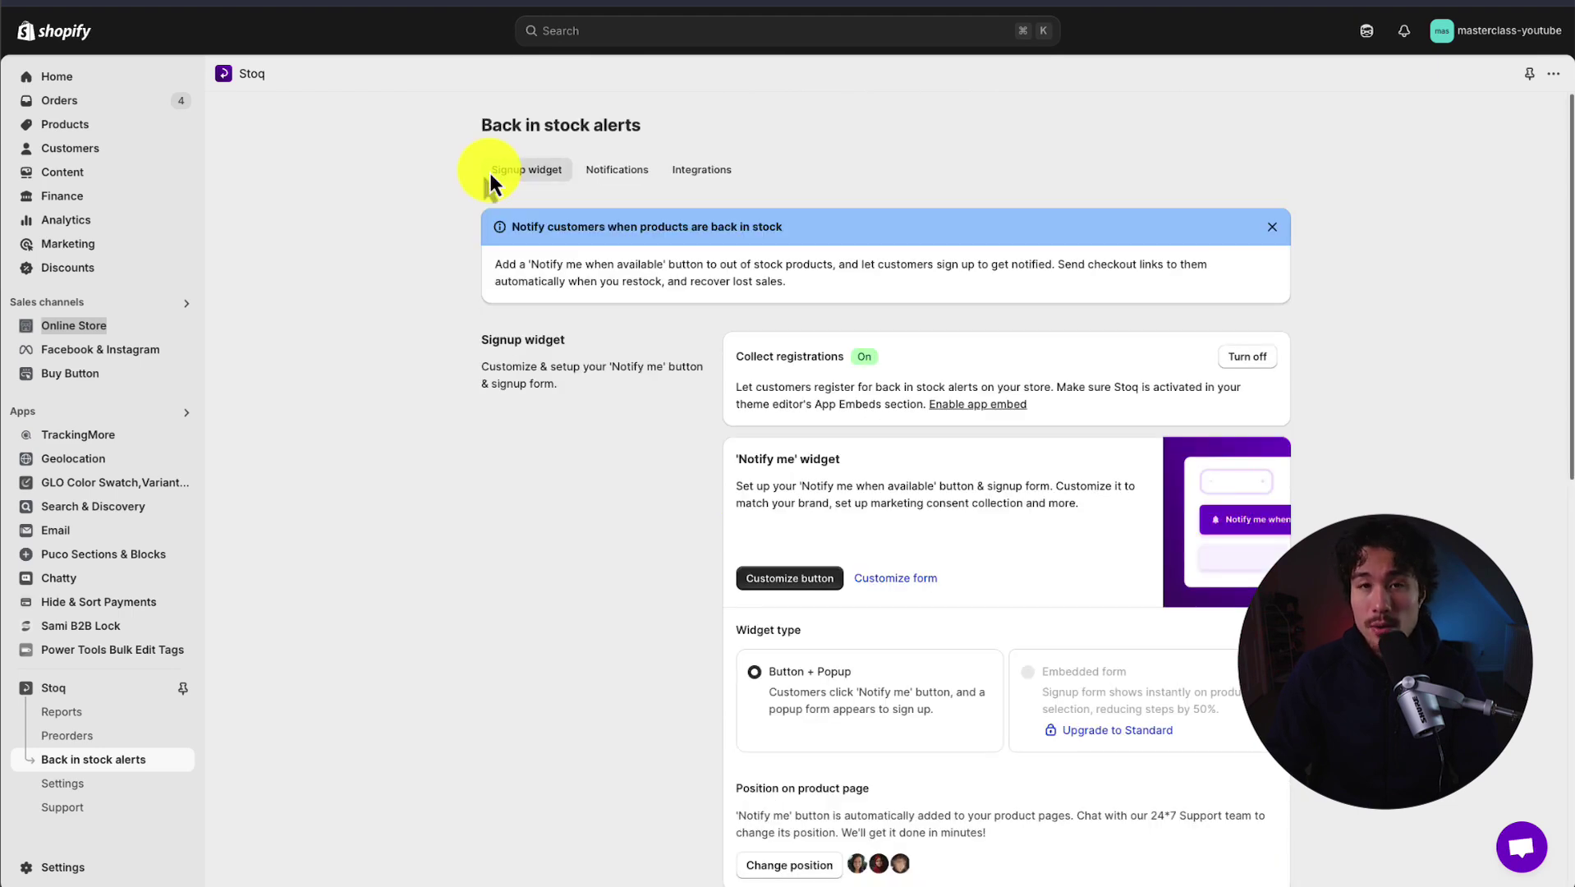
Step: Inspect the notification sequence and compare both reminder notifications' details
{"action": "left_click", "coordinate": [597, 174]}
{"action": "scroll", "coordinate": [793, 336], "scroll_direction": "down", "scroll_amount": 1}
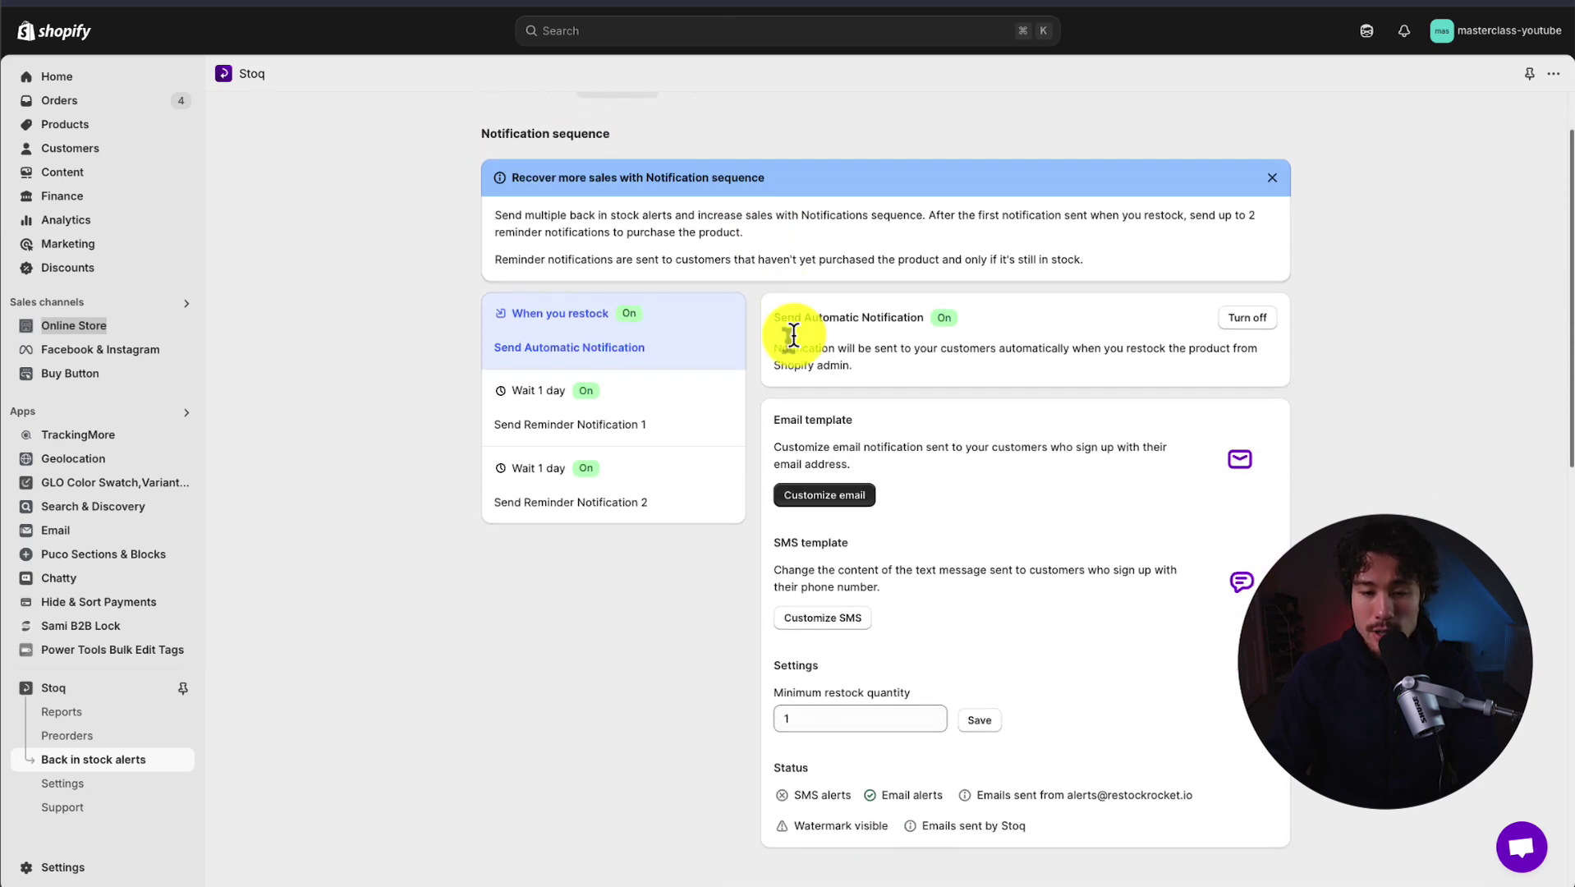
{"action": "left_click_drag", "start_coordinate": [787, 320], "coordinate": [924, 326]}
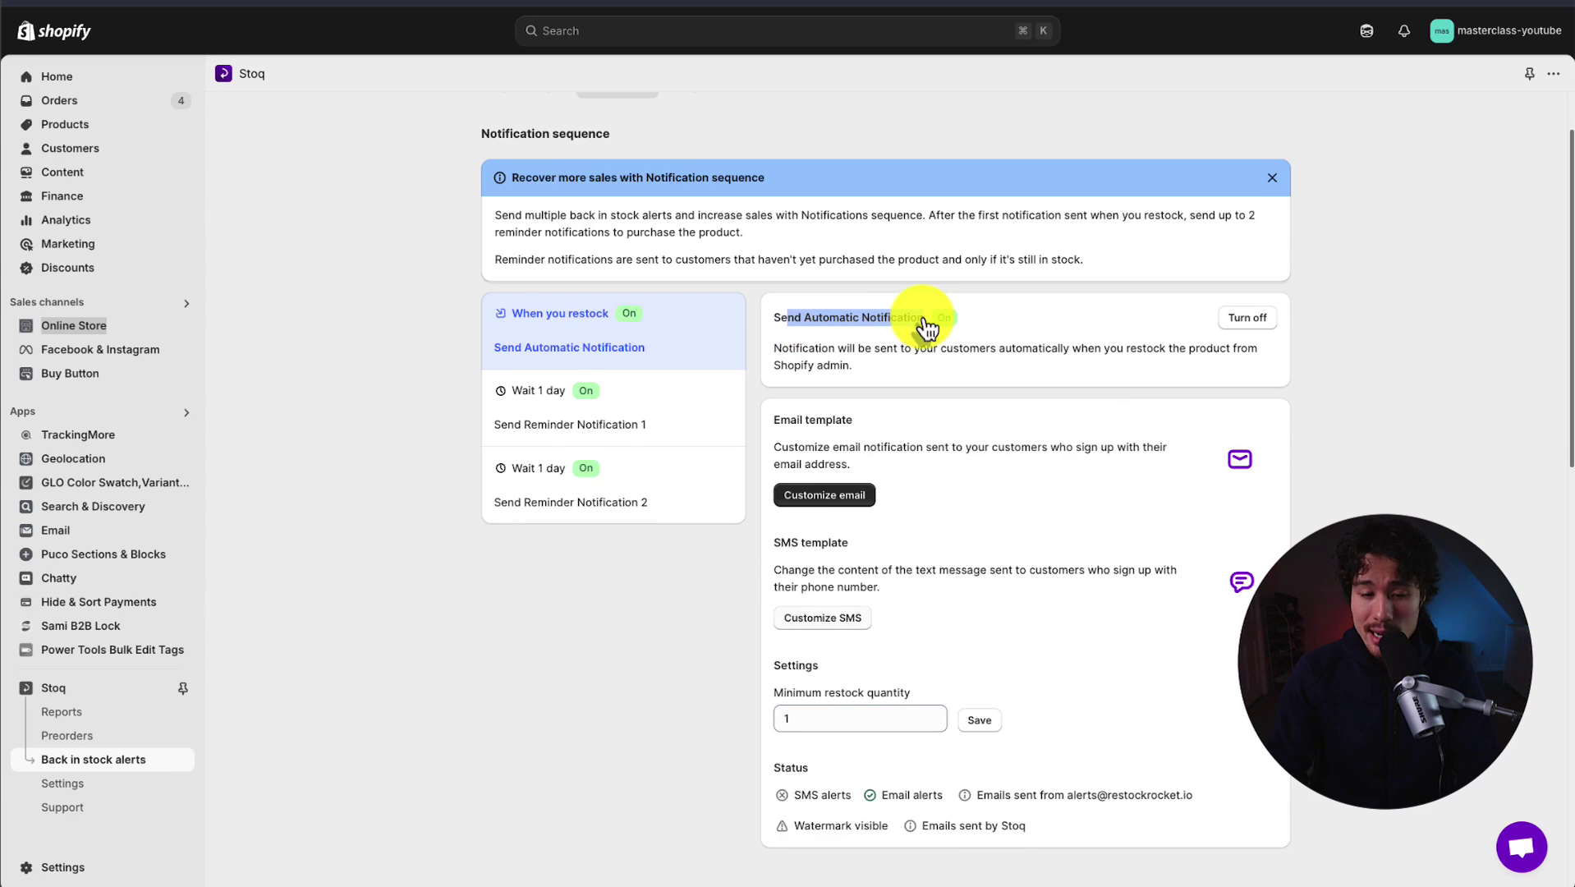
{"action": "scroll", "coordinate": [925, 328], "scroll_direction": "down", "scroll_amount": 1}
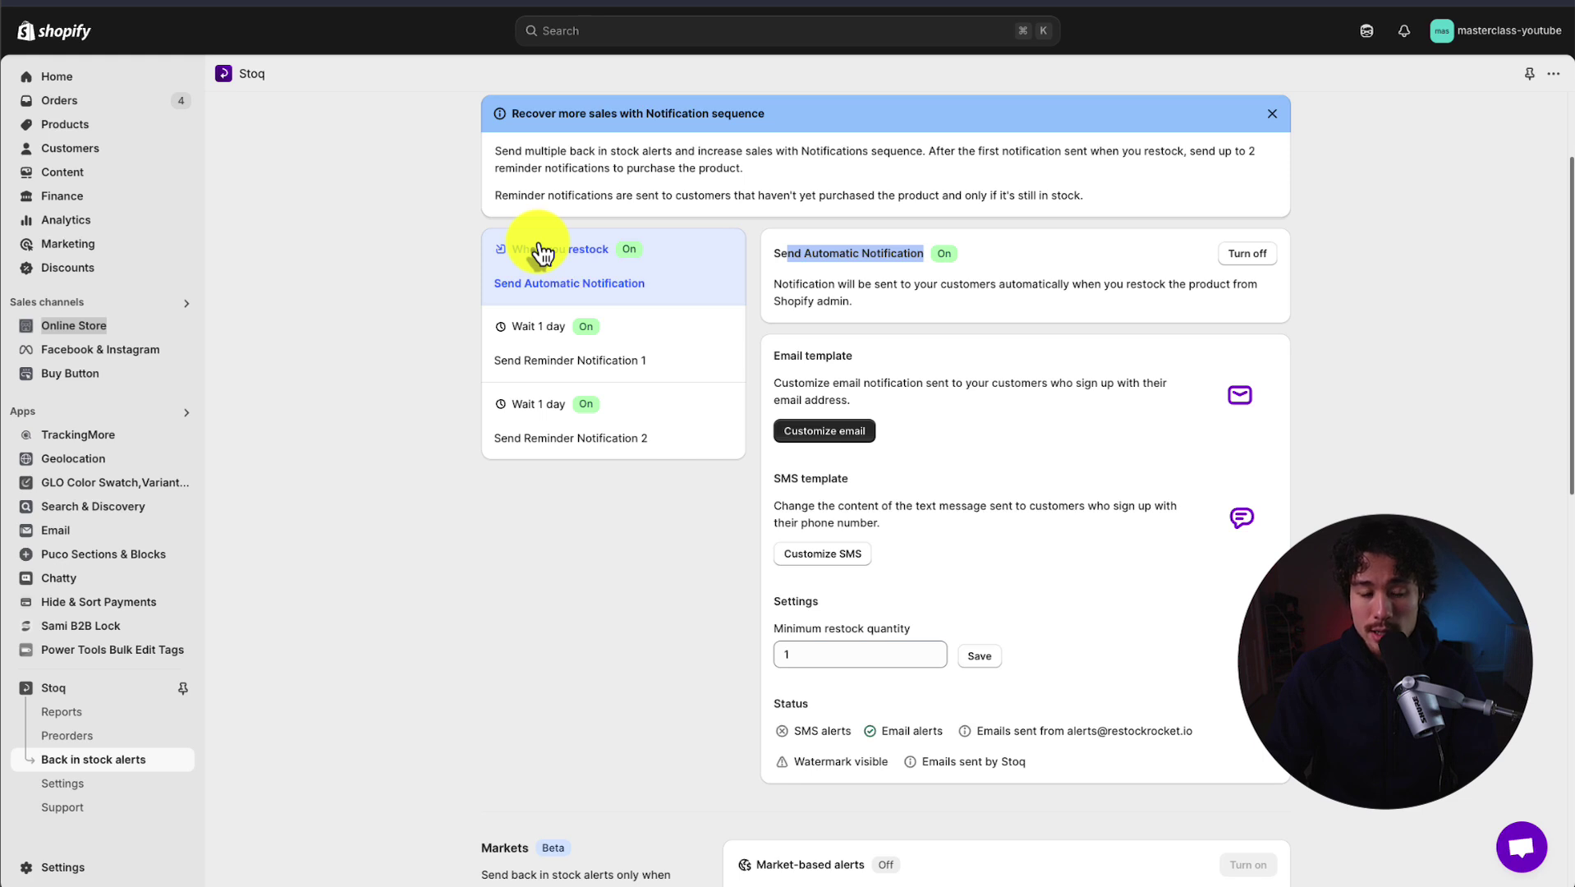
{"action": "left_click", "coordinate": [644, 353]}
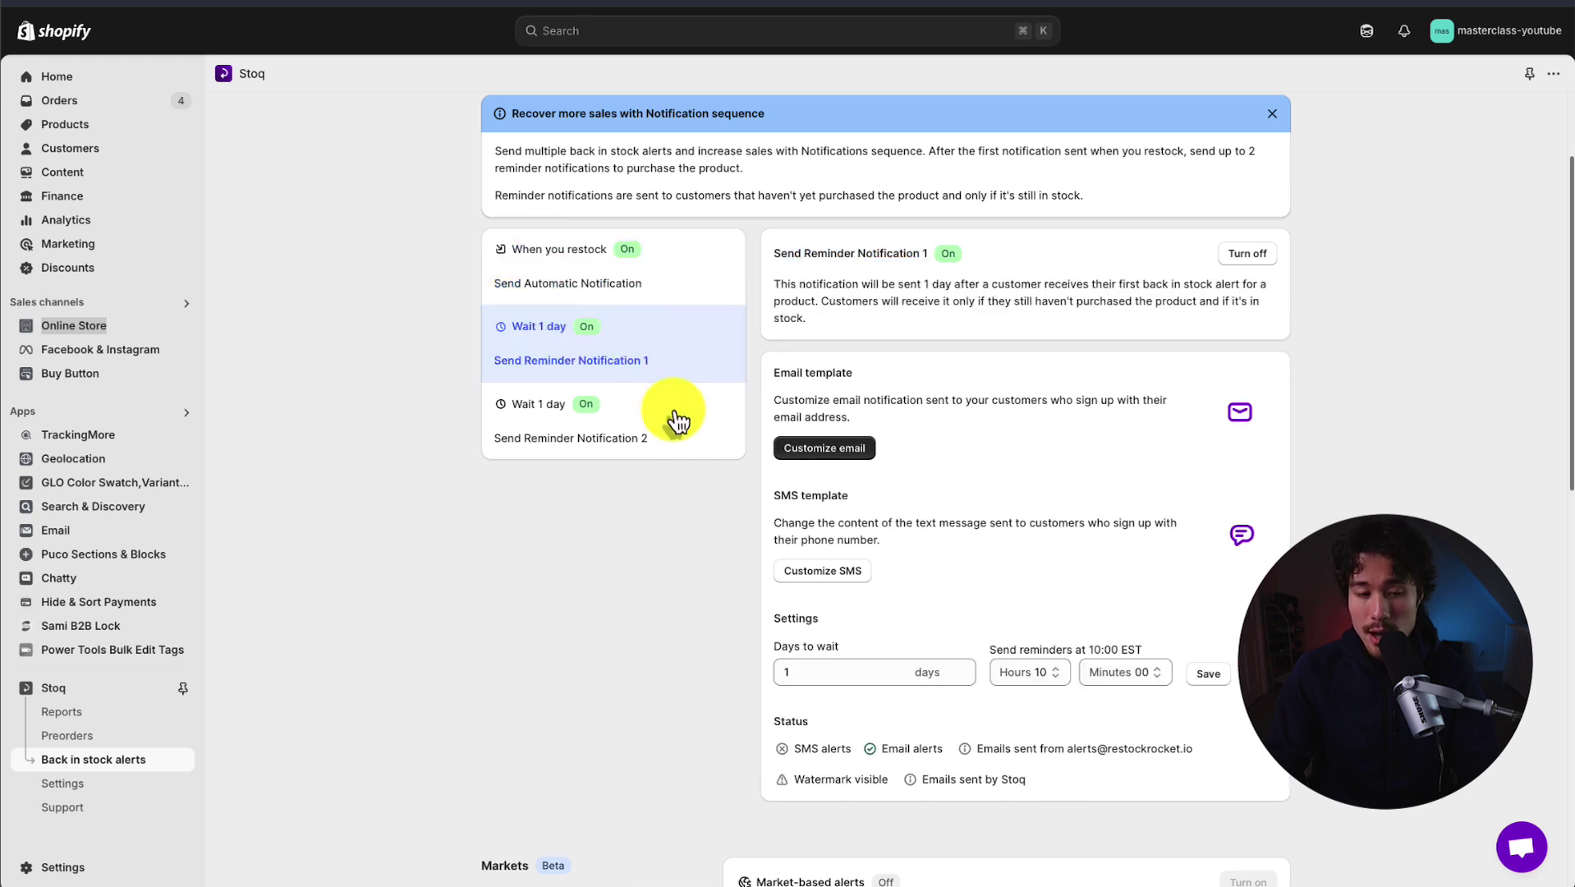
{"action": "left_click", "coordinate": [675, 419]}
{"action": "left_click", "coordinate": [668, 361]}
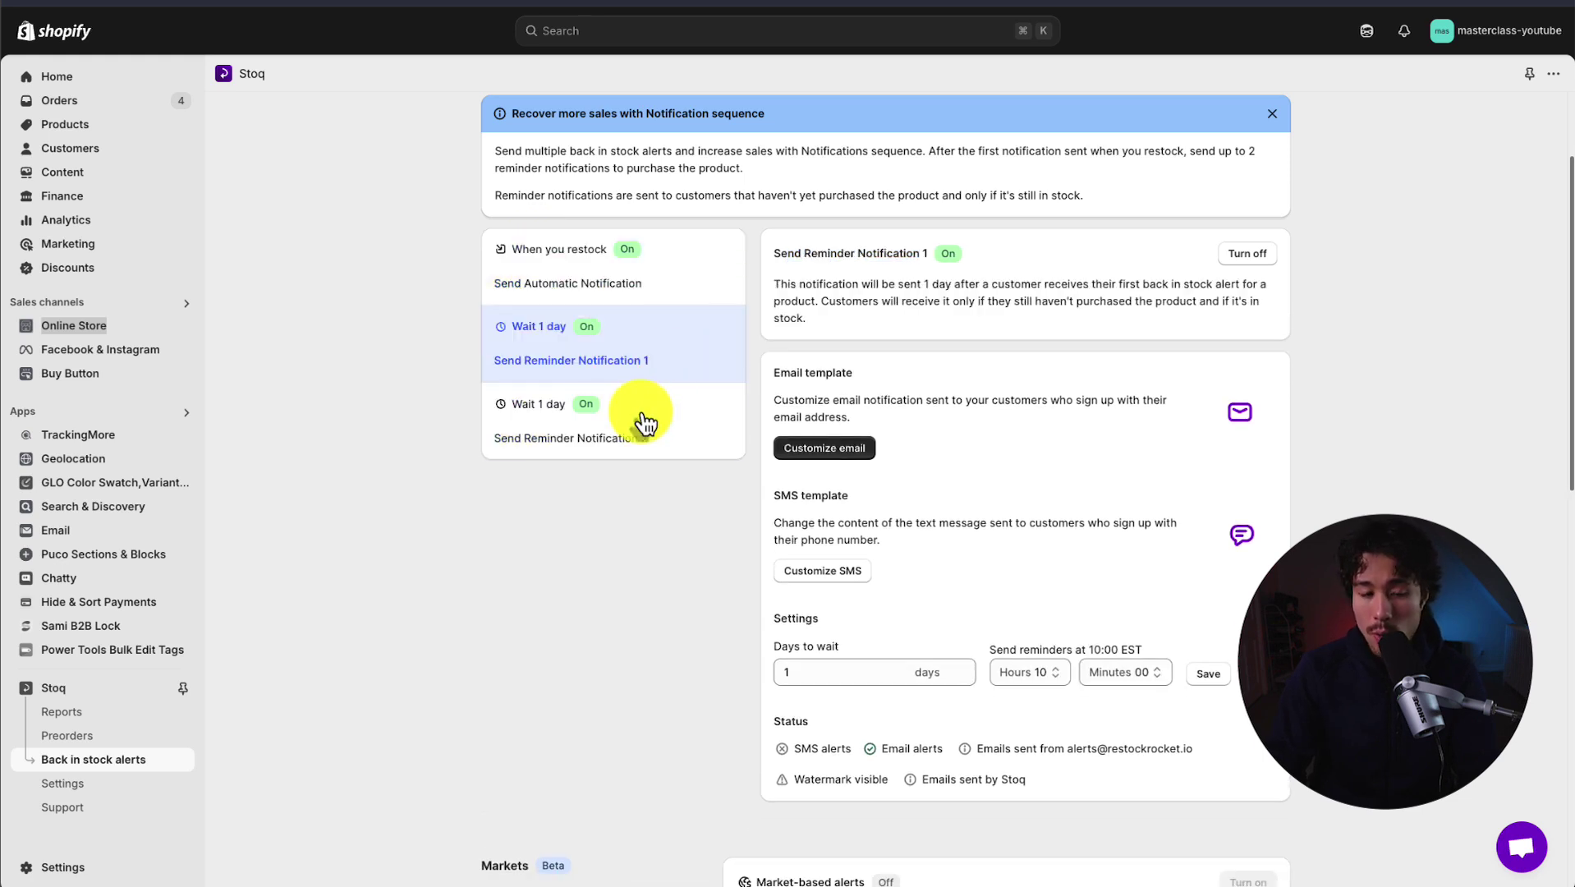
{"action": "left_click", "coordinate": [645, 423]}
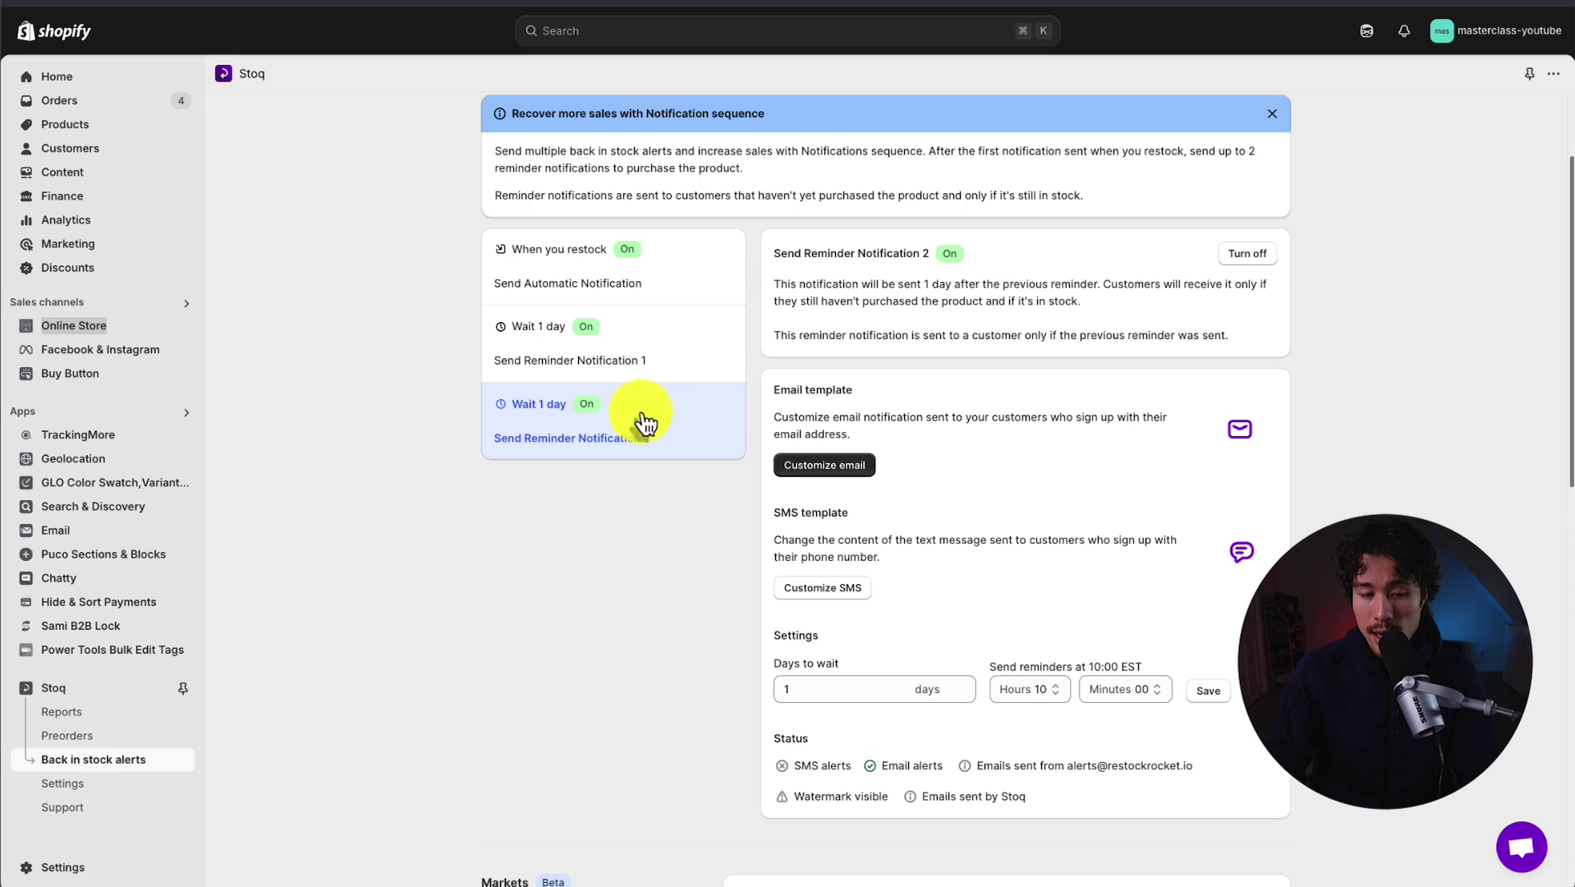
Step: Turn off Reminder Notifications 2 and 1, then customize the automatic notification's email
{"action": "left_click", "coordinate": [1244, 254]}
{"action": "left_click", "coordinate": [714, 365]}
{"action": "left_click", "coordinate": [1247, 253]}
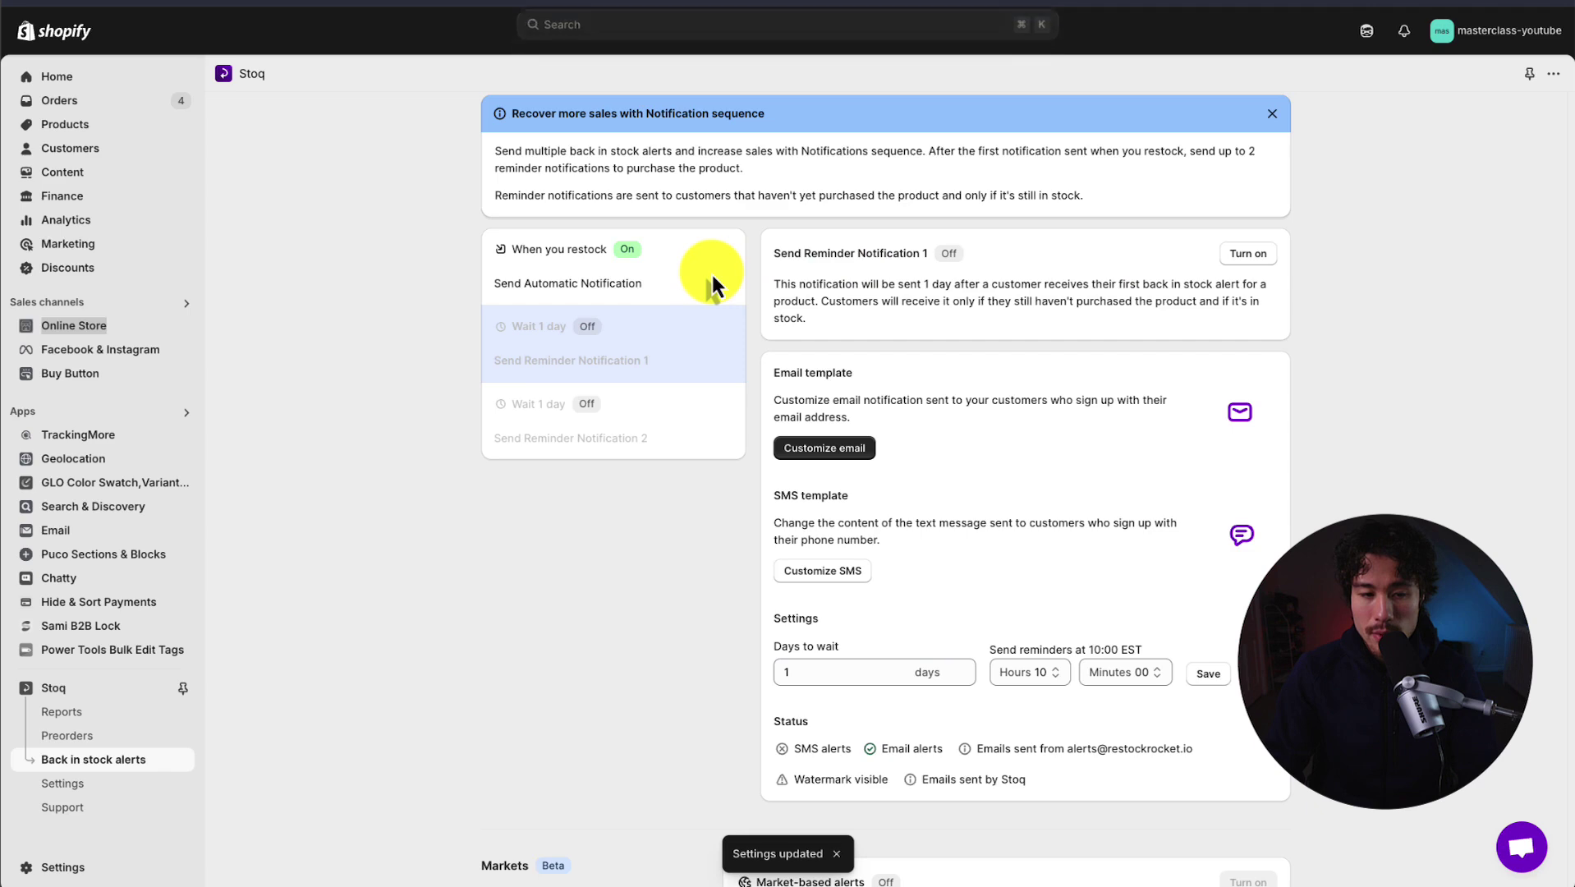
{"action": "left_click", "coordinate": [634, 280]}
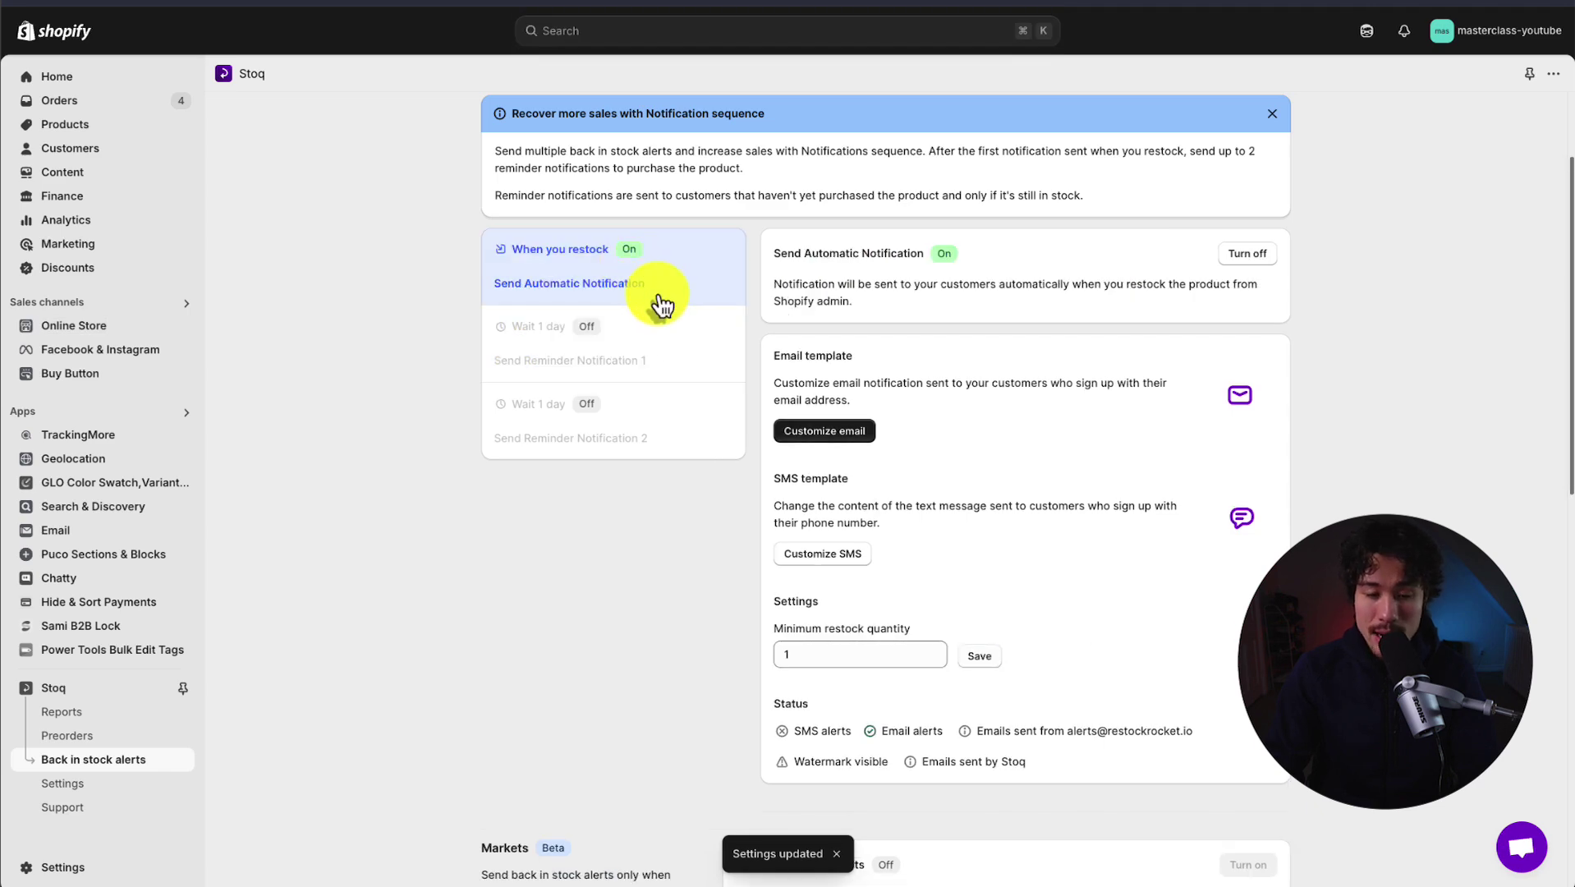
{"action": "left_click", "coordinate": [817, 435]}
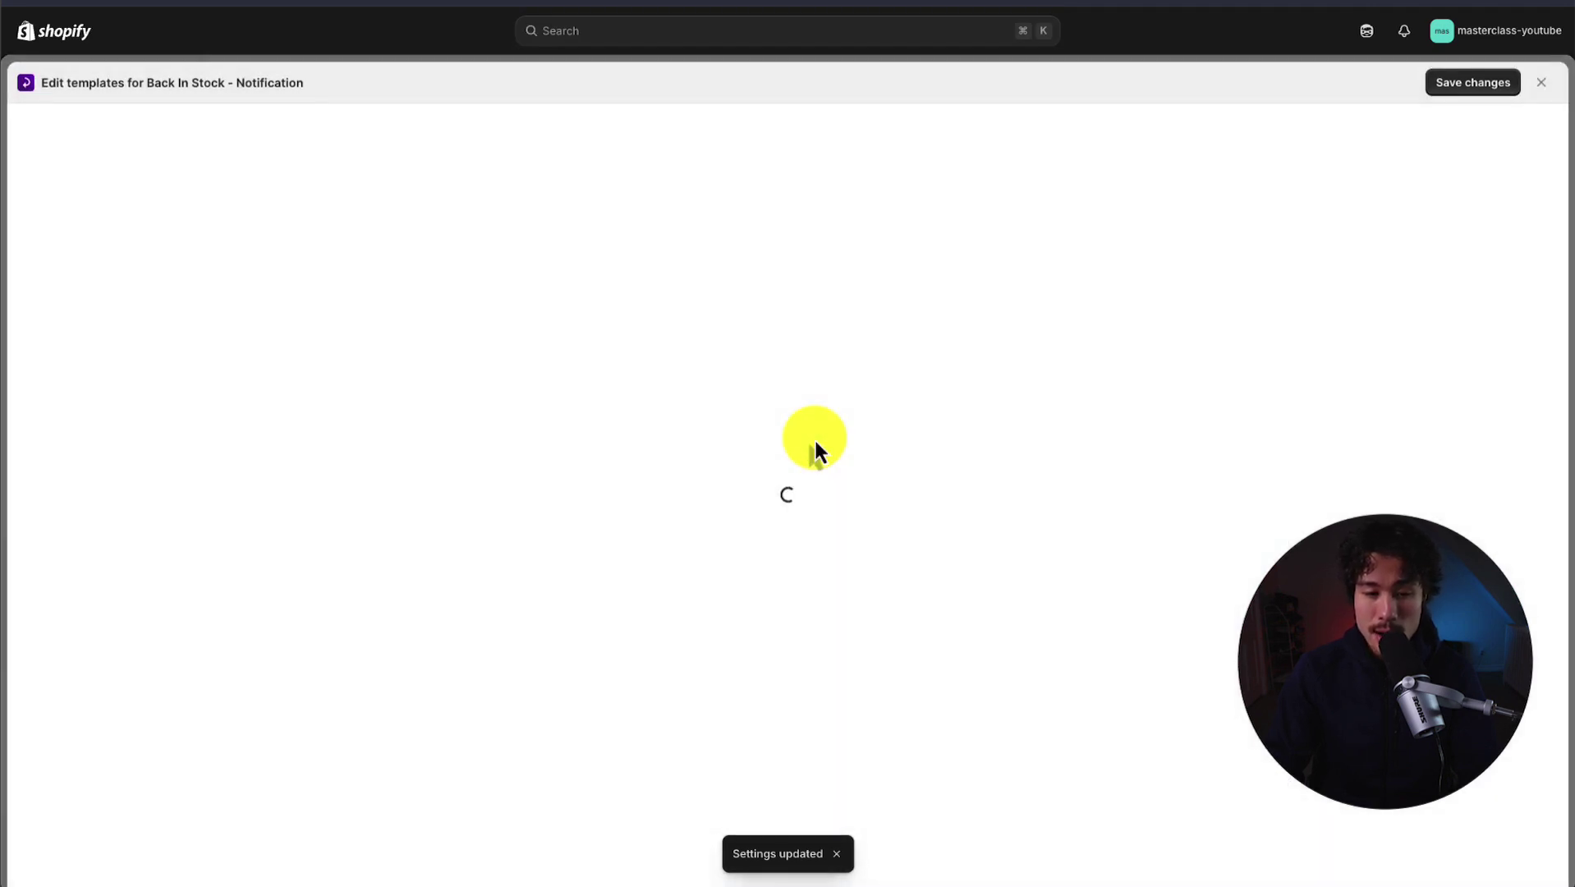
Step: Scroll through the automatic notification's email template and select its subject line
{"action": "scroll", "coordinate": [291, 382], "scroll_direction": "down", "scroll_amount": 2}
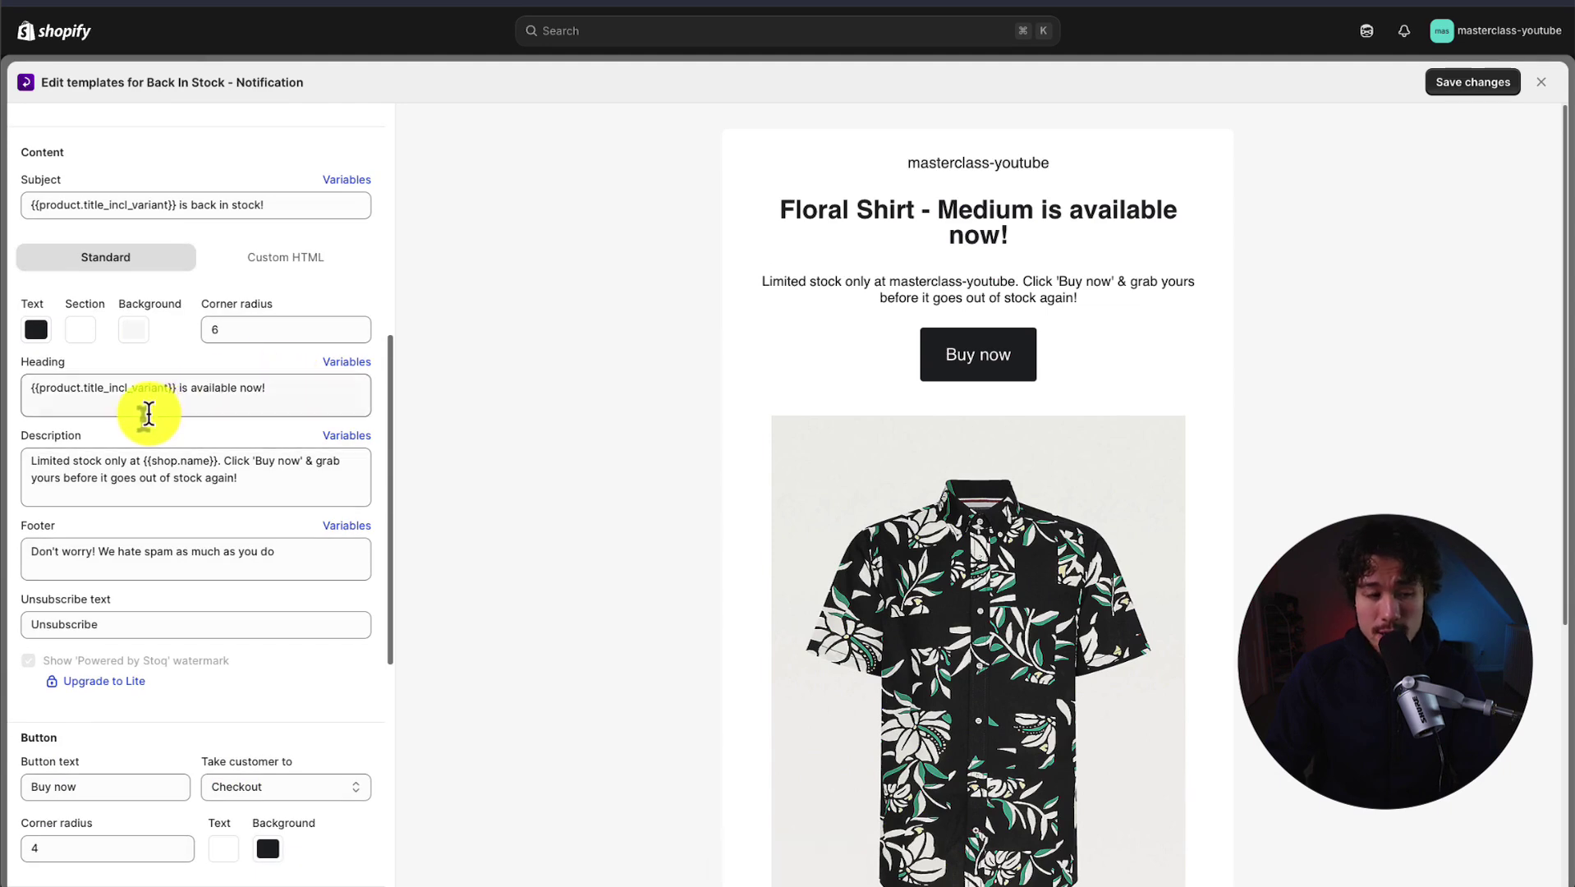
{"action": "scroll", "coordinate": [155, 411], "scroll_direction": "down", "scroll_amount": 7}
{"action": "scroll", "coordinate": [151, 427], "scroll_direction": "up", "scroll_amount": 2}
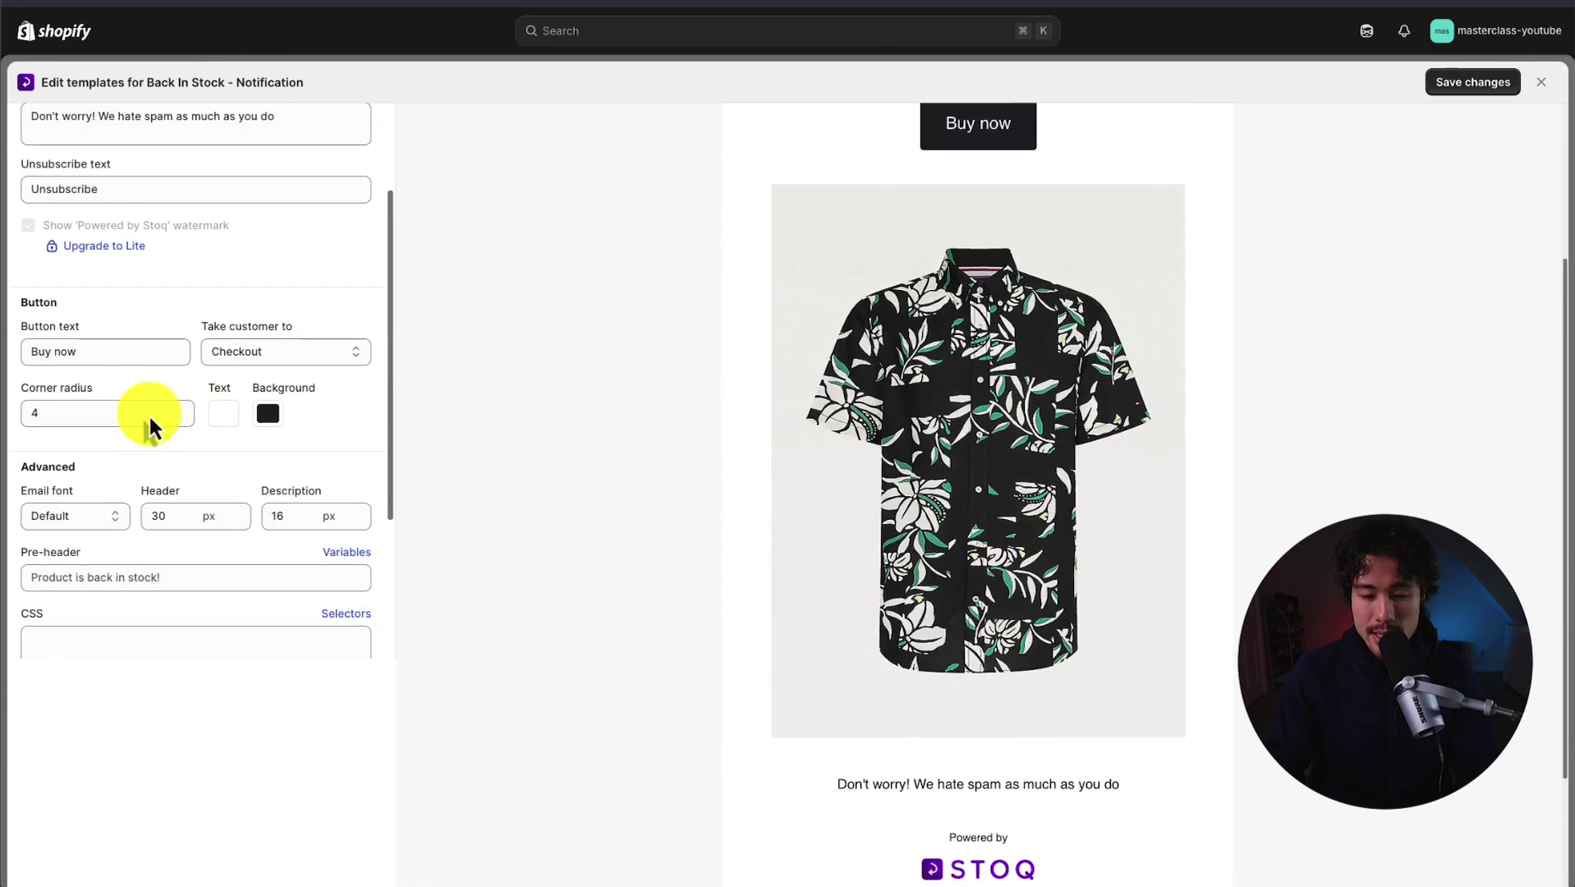
{"action": "scroll", "coordinate": [237, 392], "scroll_direction": "up", "scroll_amount": 5}
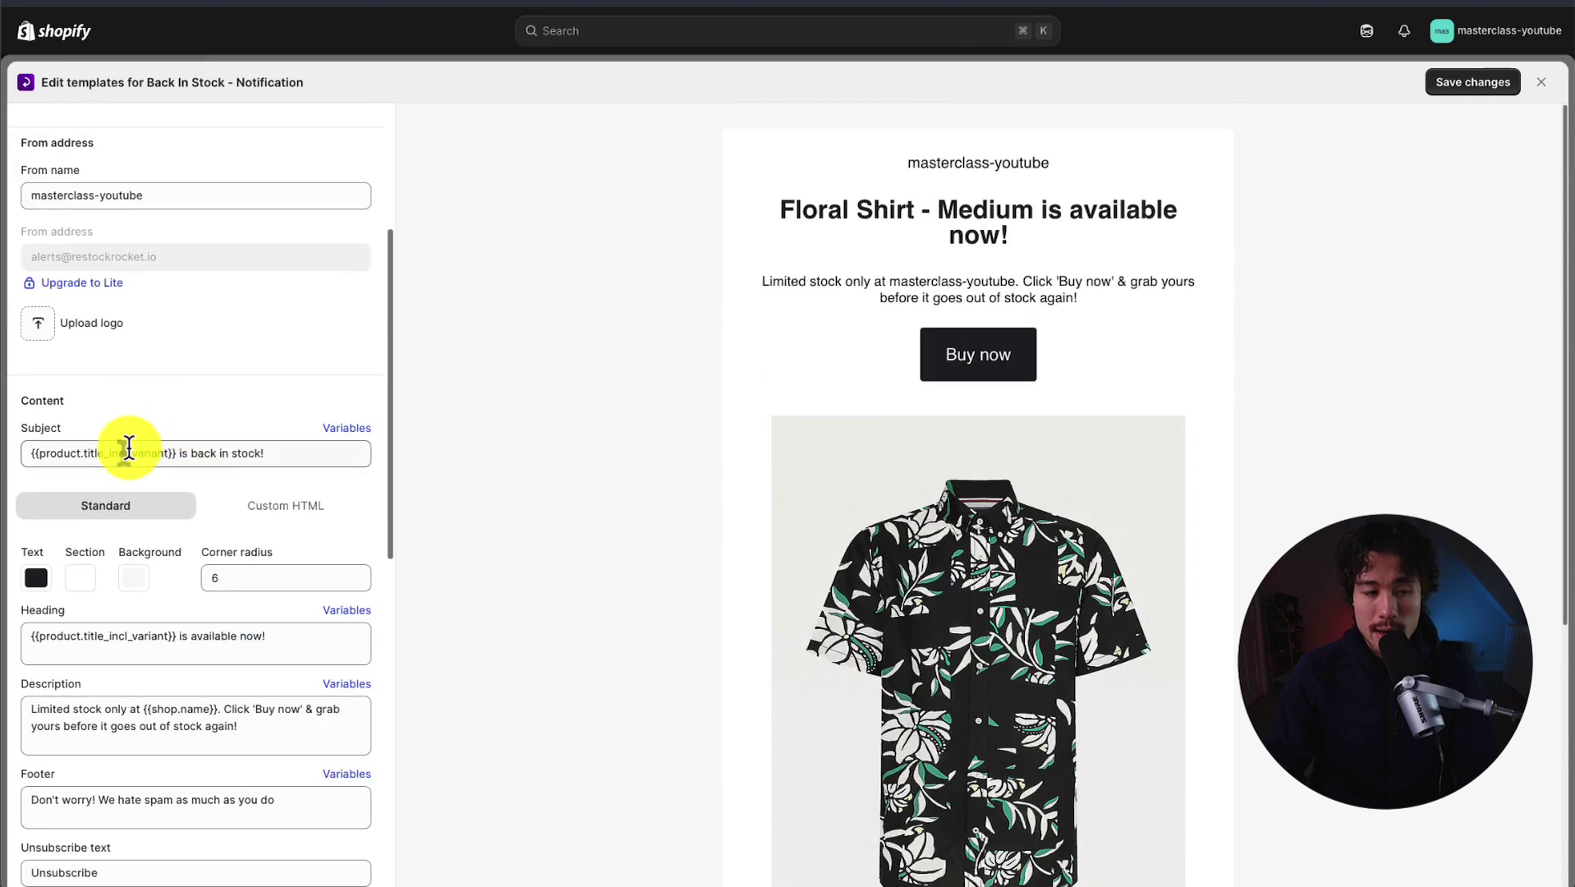
{"action": "left_click_drag", "start_coordinate": [362, 453], "coordinate": [31, 457]}
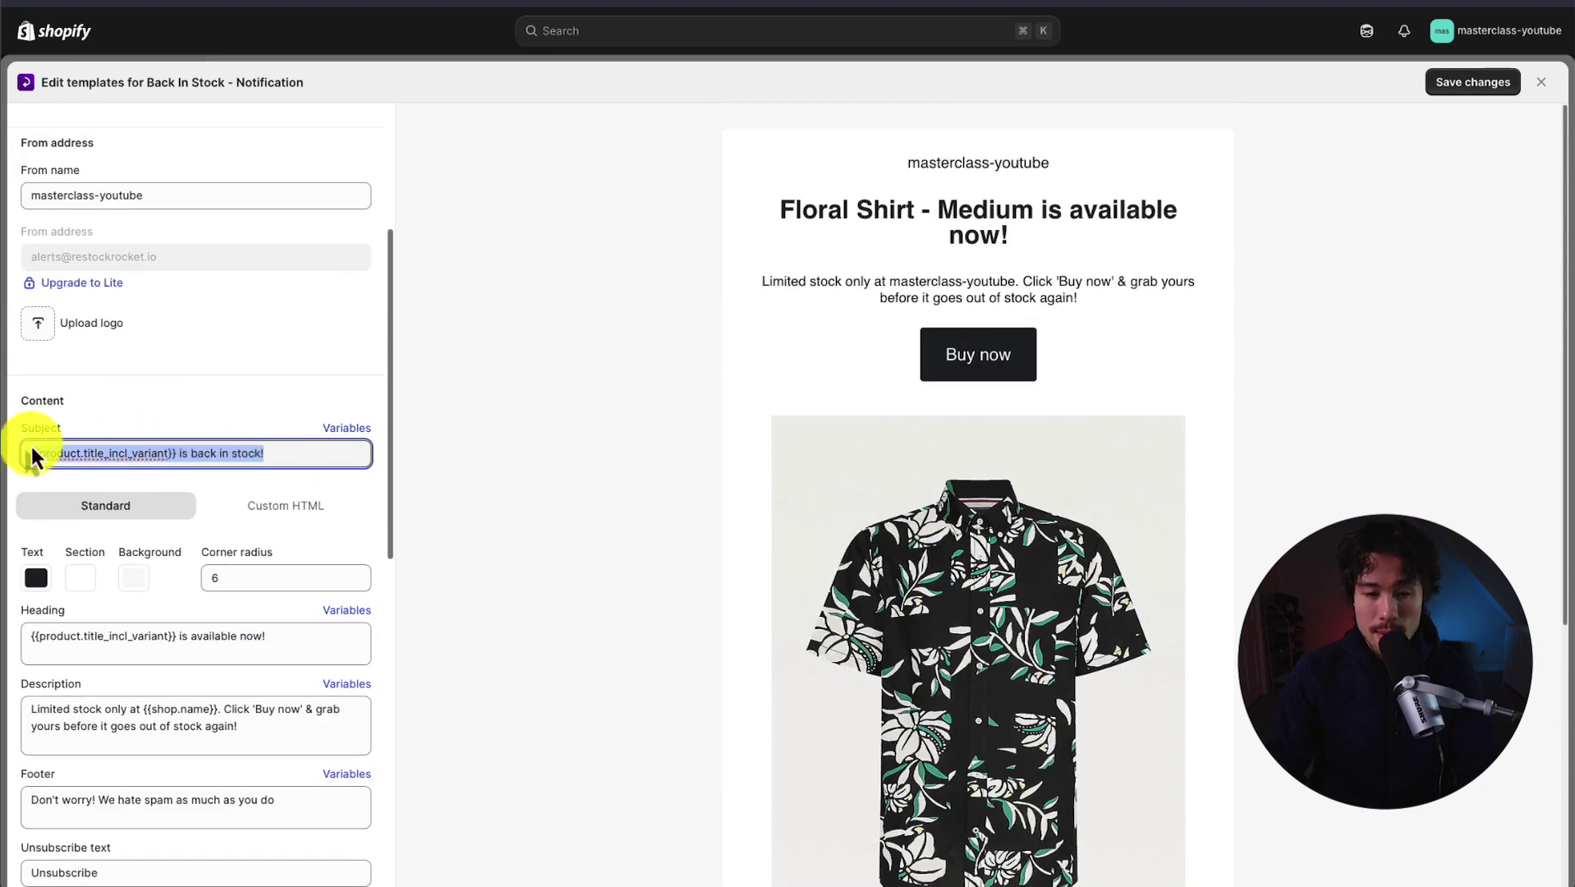
{"action": "scroll", "coordinate": [184, 321], "scroll_direction": "down", "scroll_amount": 5}
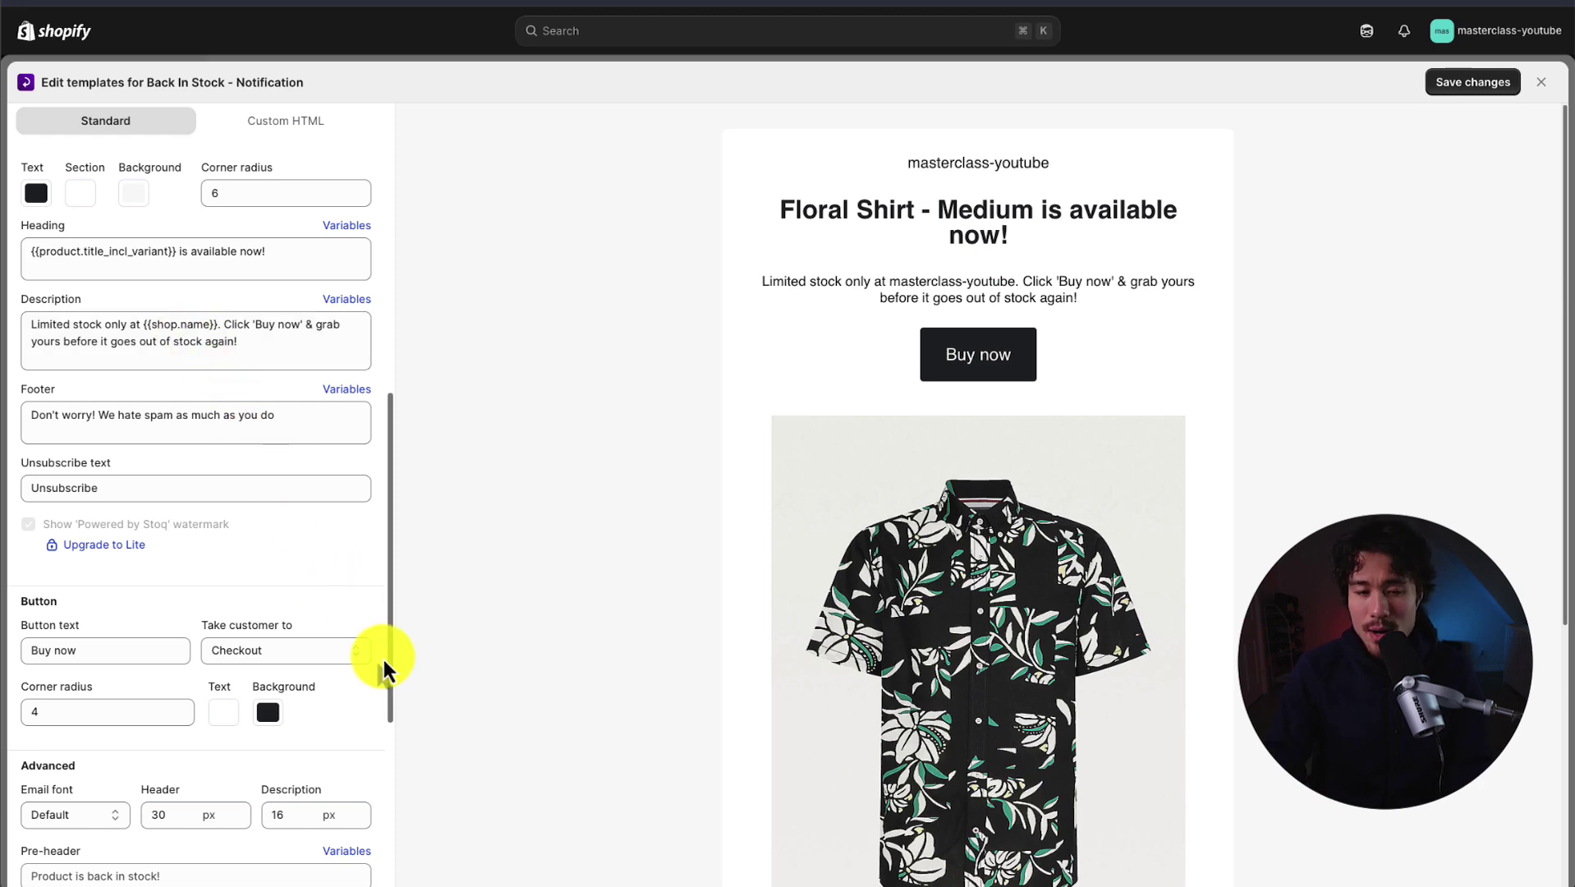
{"action": "scroll", "coordinate": [362, 607], "scroll_direction": "up", "scroll_amount": 7}
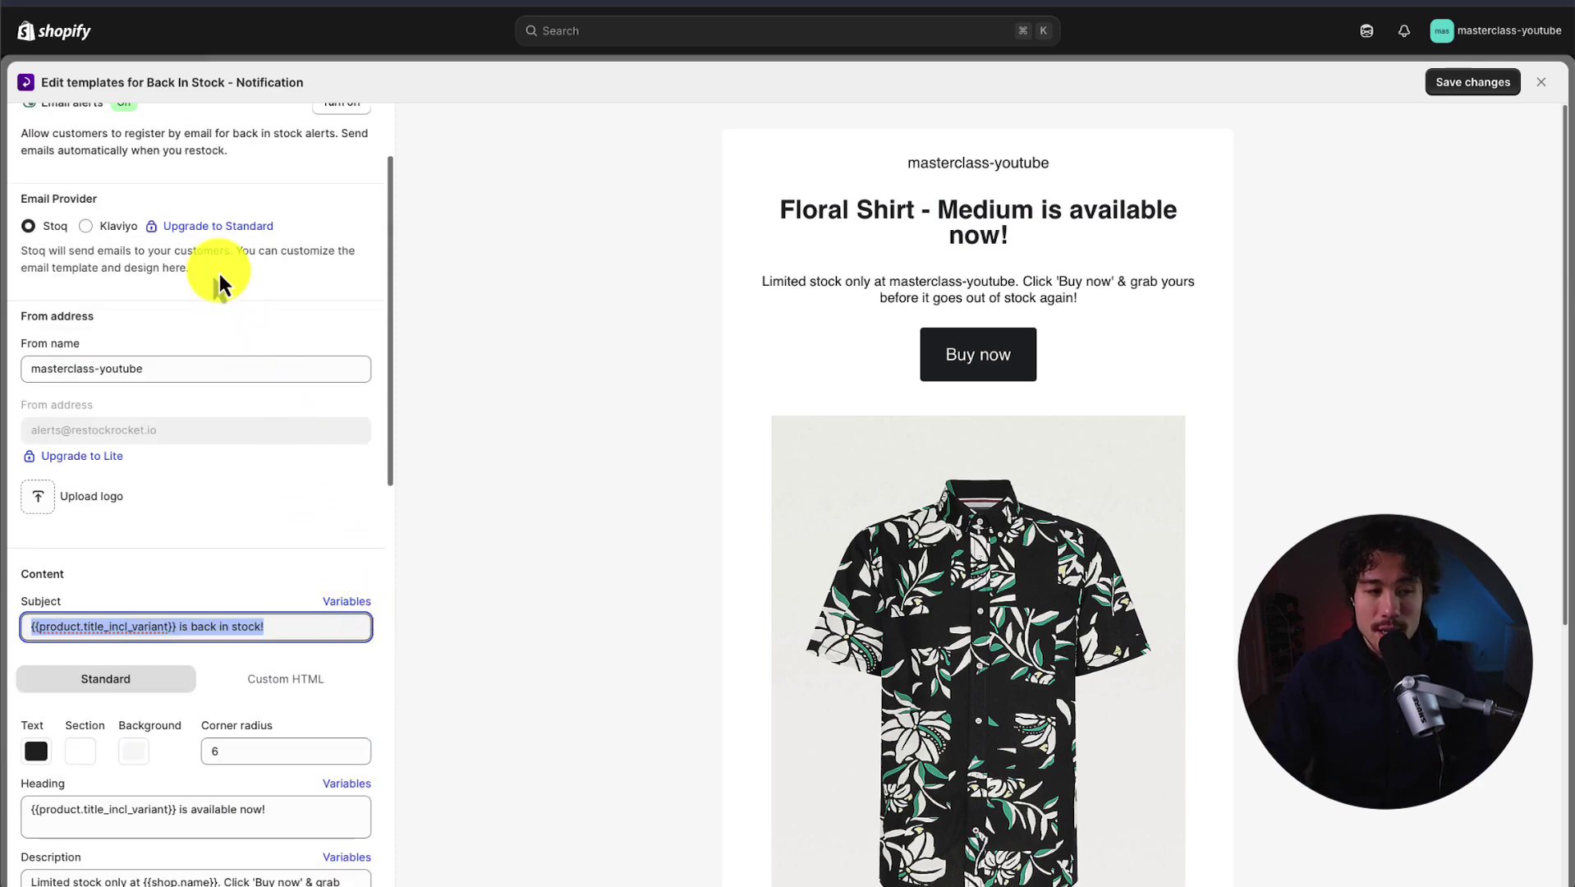
{"action": "scroll", "coordinate": [218, 271], "scroll_direction": "up", "scroll_amount": 2}
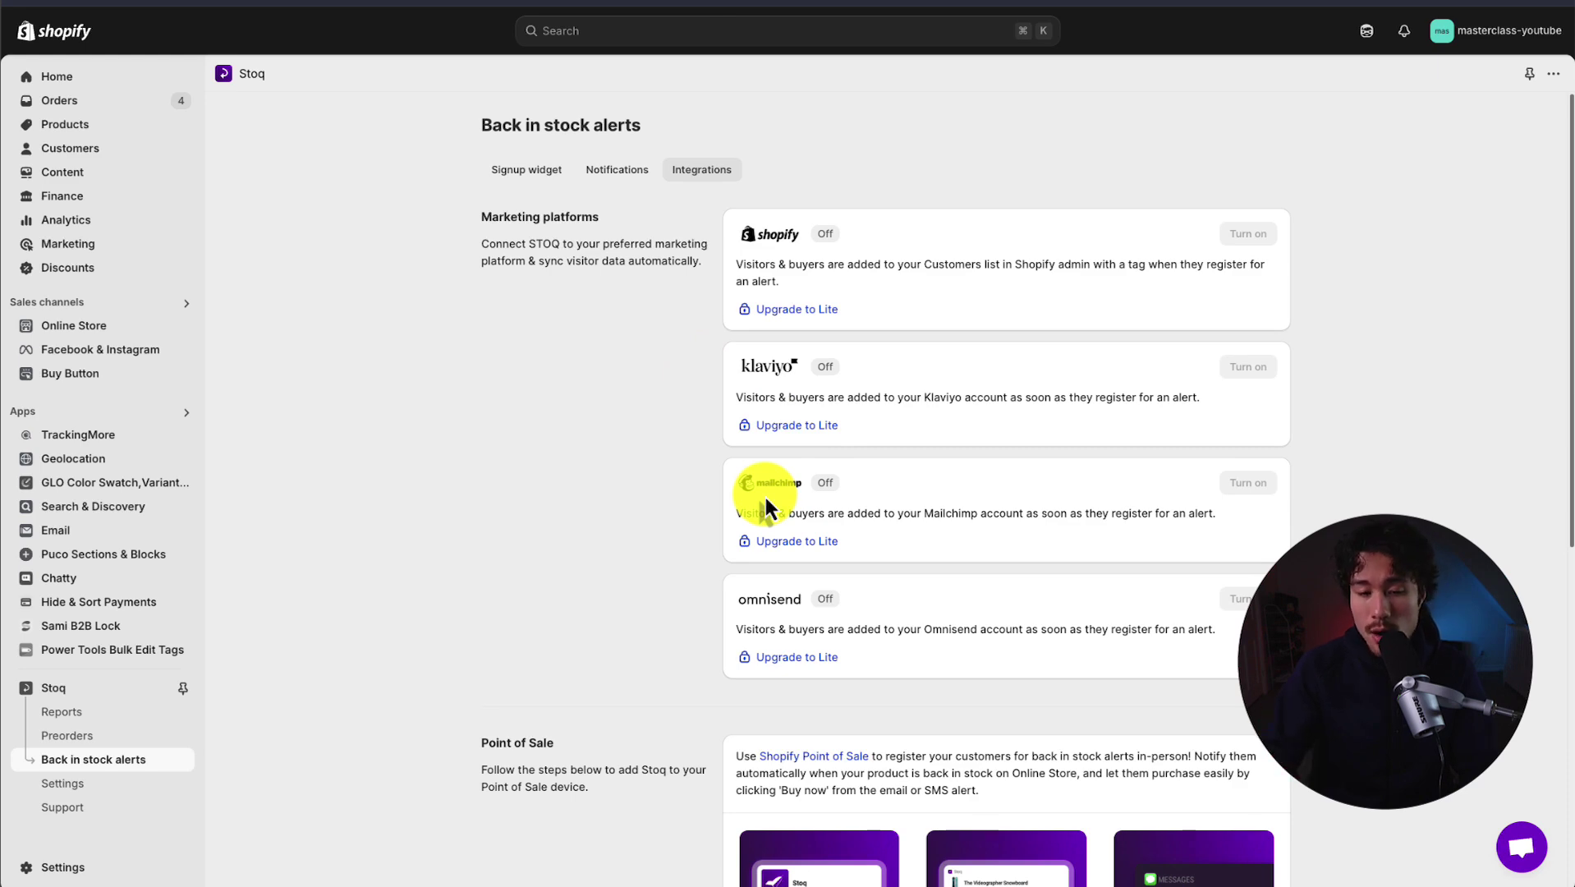
{"action": "scroll", "coordinate": [641, 316], "scroll_direction": "down", "scroll_amount": 2}
{"action": "scroll", "coordinate": [641, 316], "scroll_direction": "up", "scroll_amount": 1}
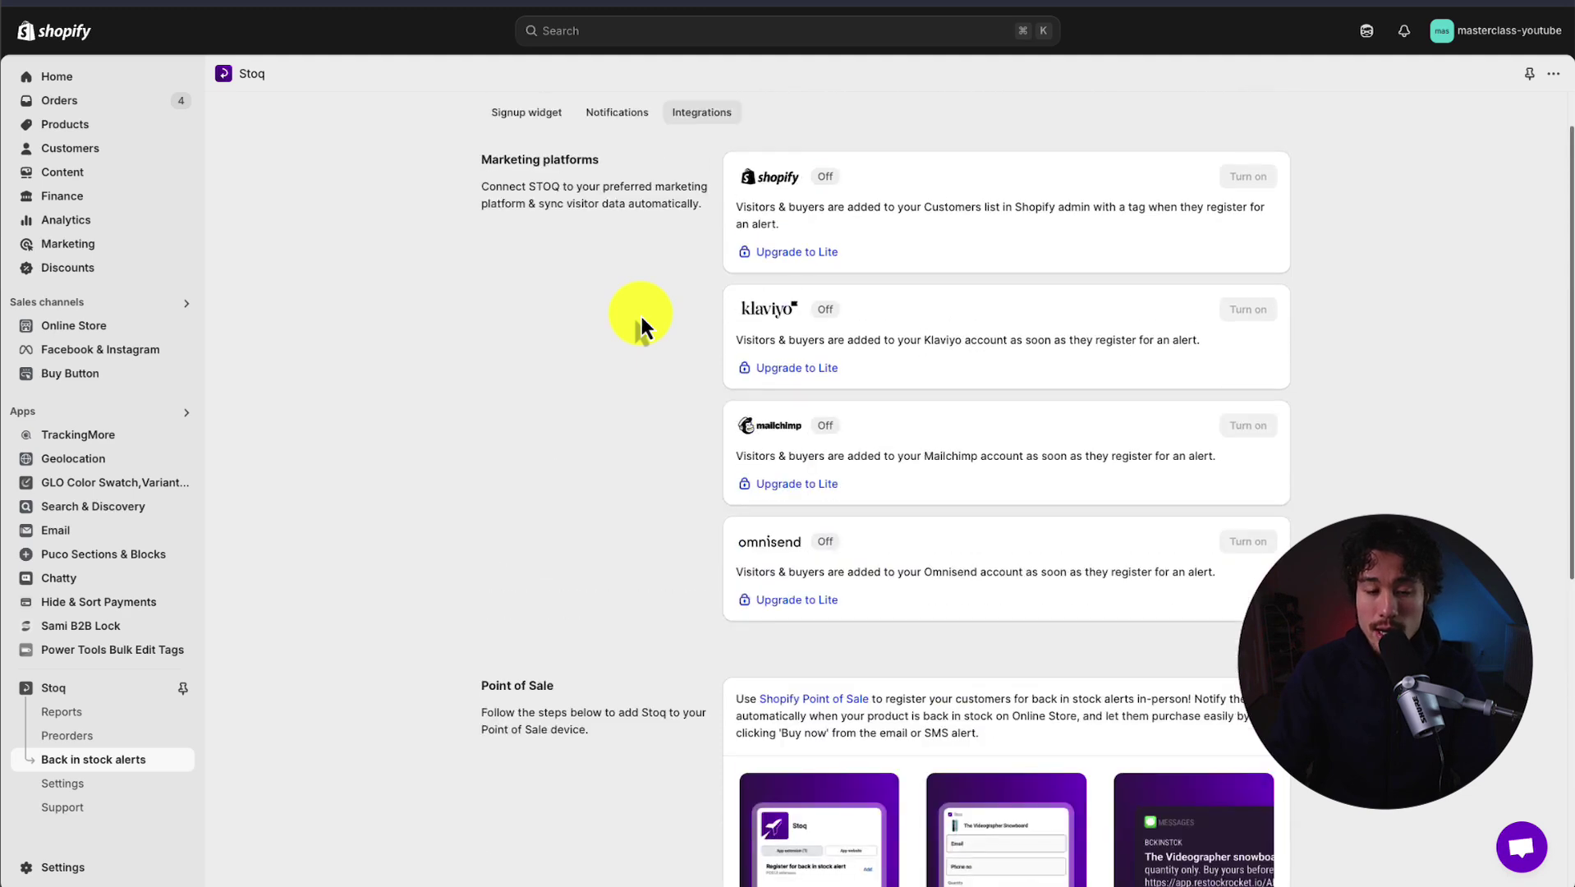
{"action": "scroll", "coordinate": [622, 457], "scroll_direction": "down", "scroll_amount": 6}
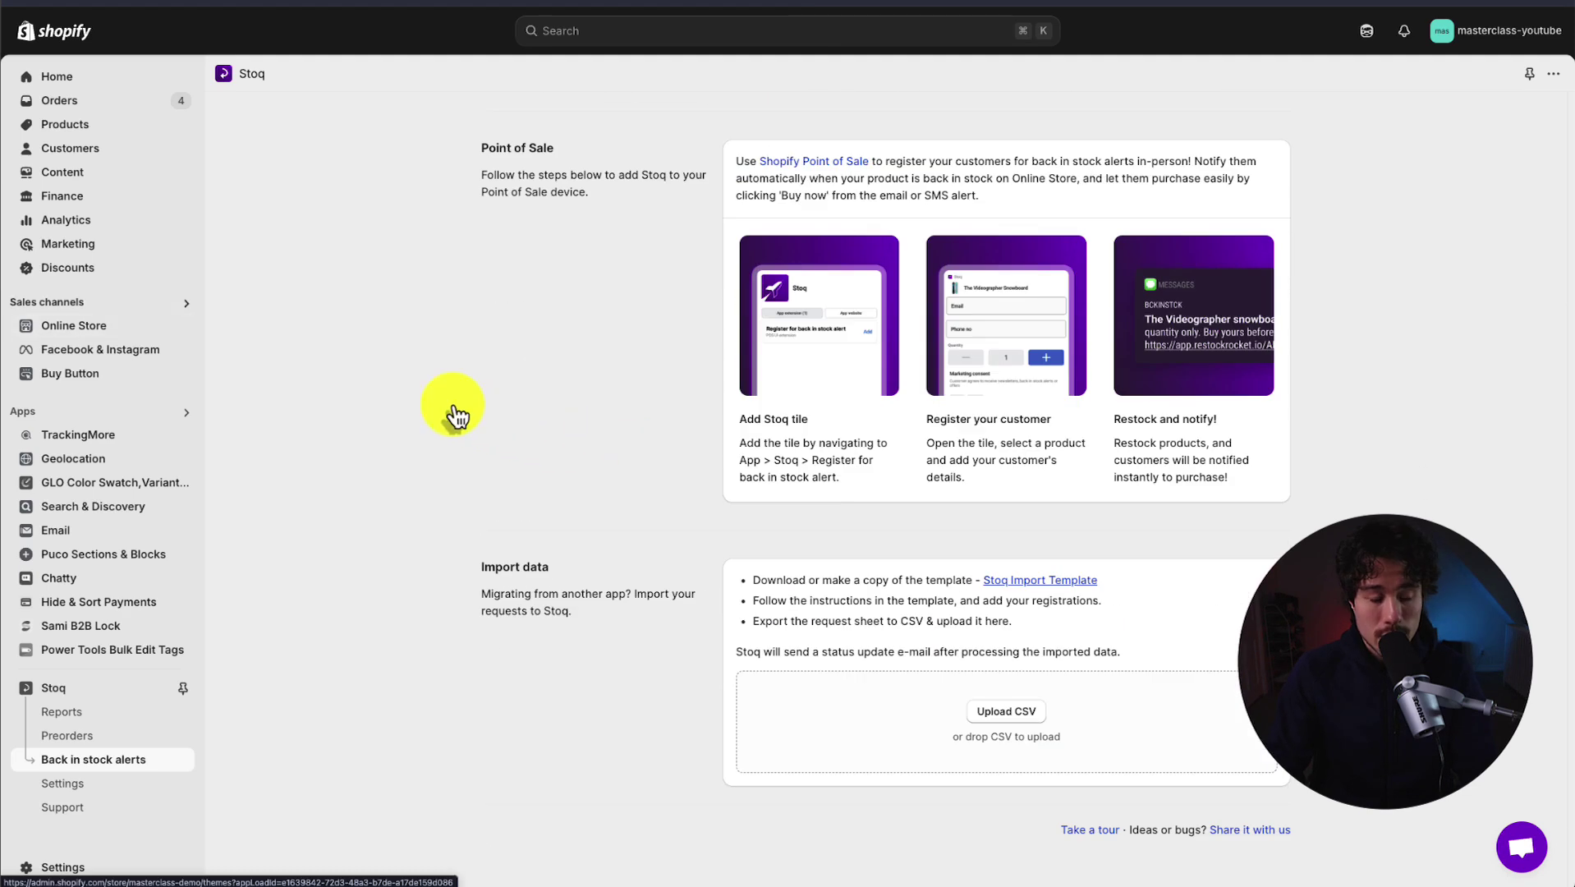
{"action": "left_click", "coordinate": [184, 327]}
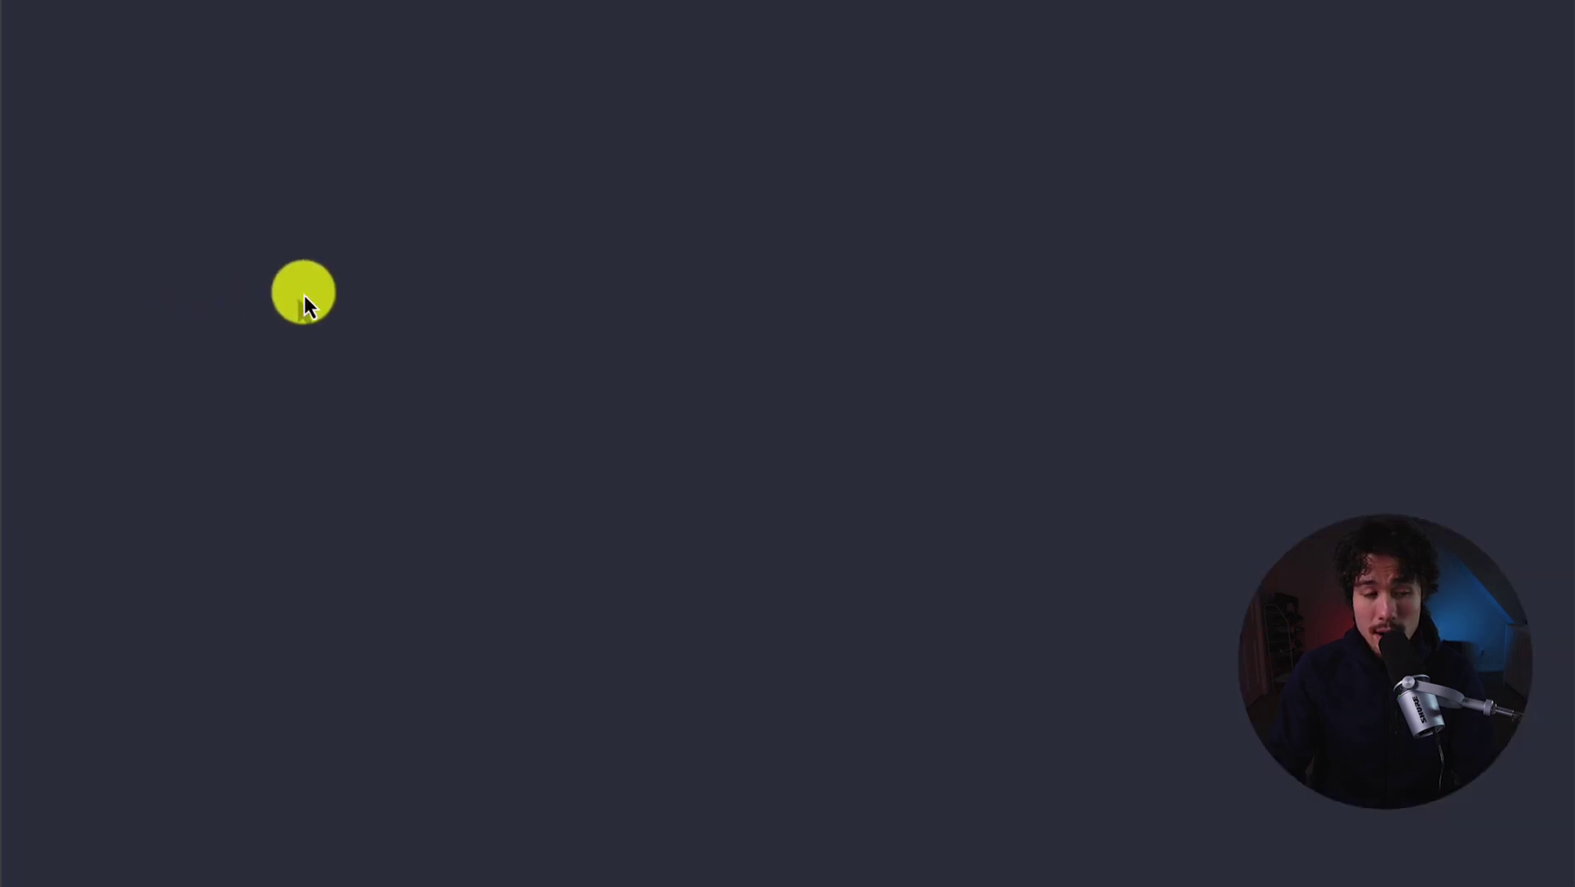
{"action": "scroll", "coordinate": [657, 211], "scroll_direction": "down", "scroll_amount": 10}
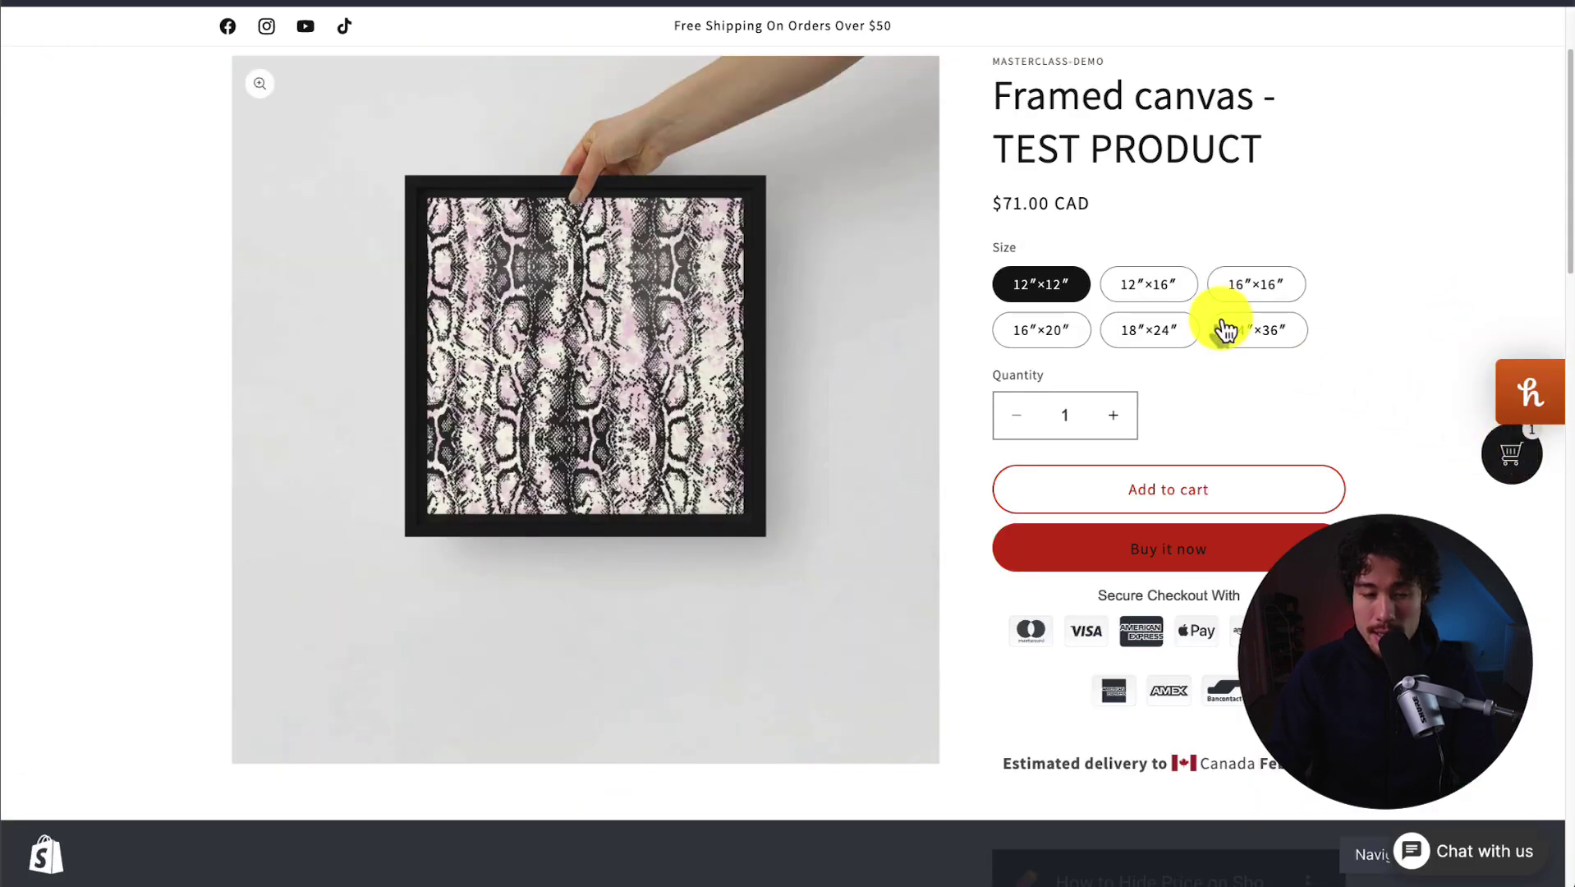
{"action": "key", "text": "ctrl+w"}
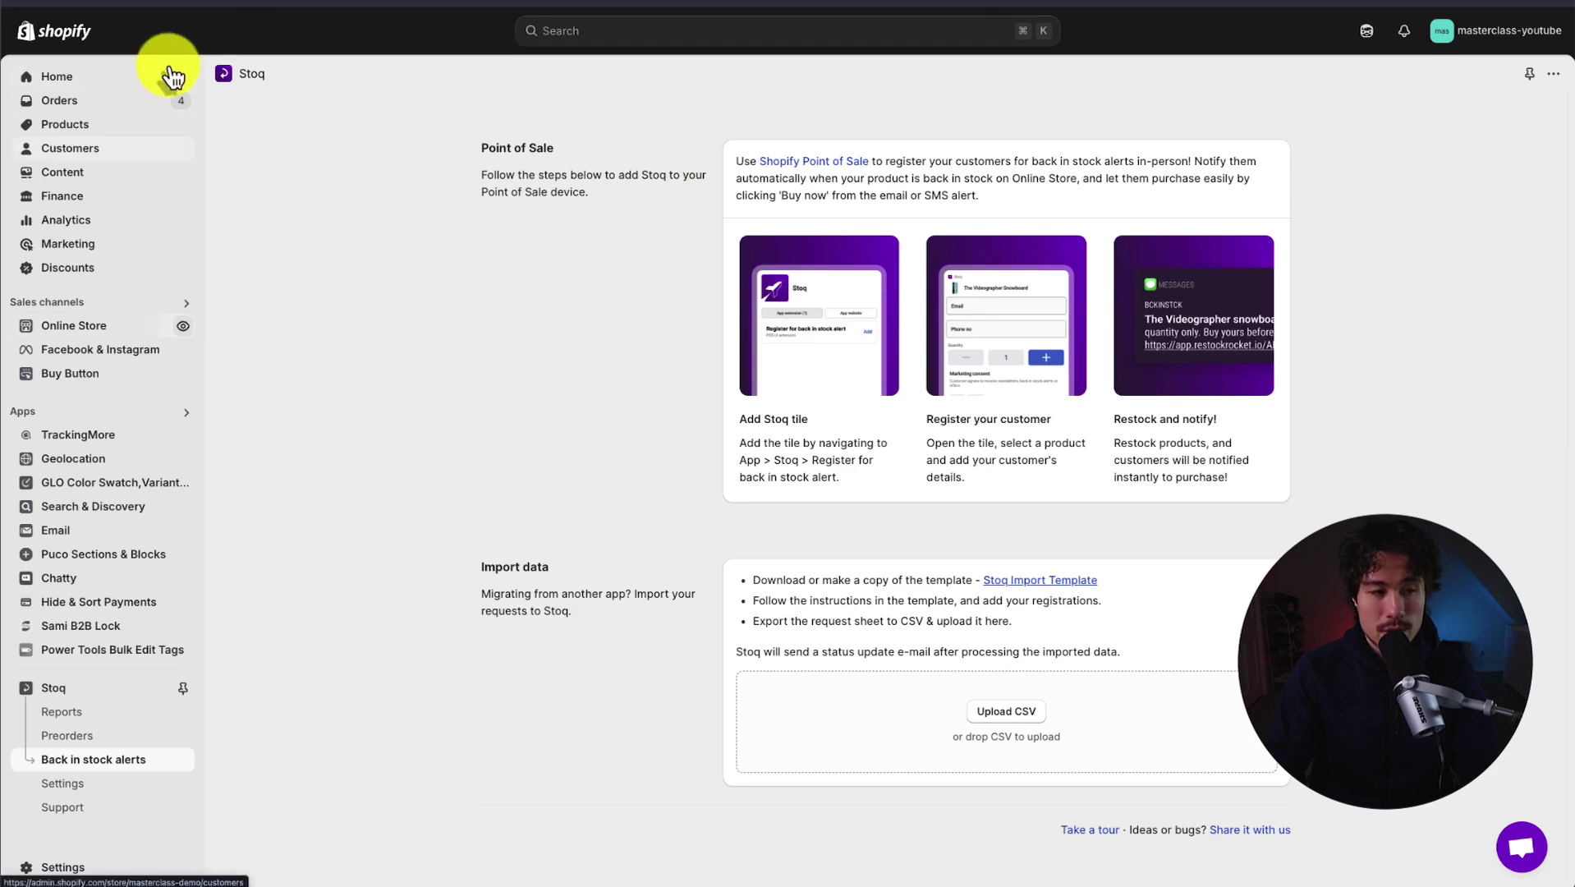
Step: Preview the sold-out Long Sleeve product and open its Notify me when back in stock popup
{"action": "right_click", "coordinate": [38, 120]}
{"action": "left_click", "coordinate": [57, 129]}
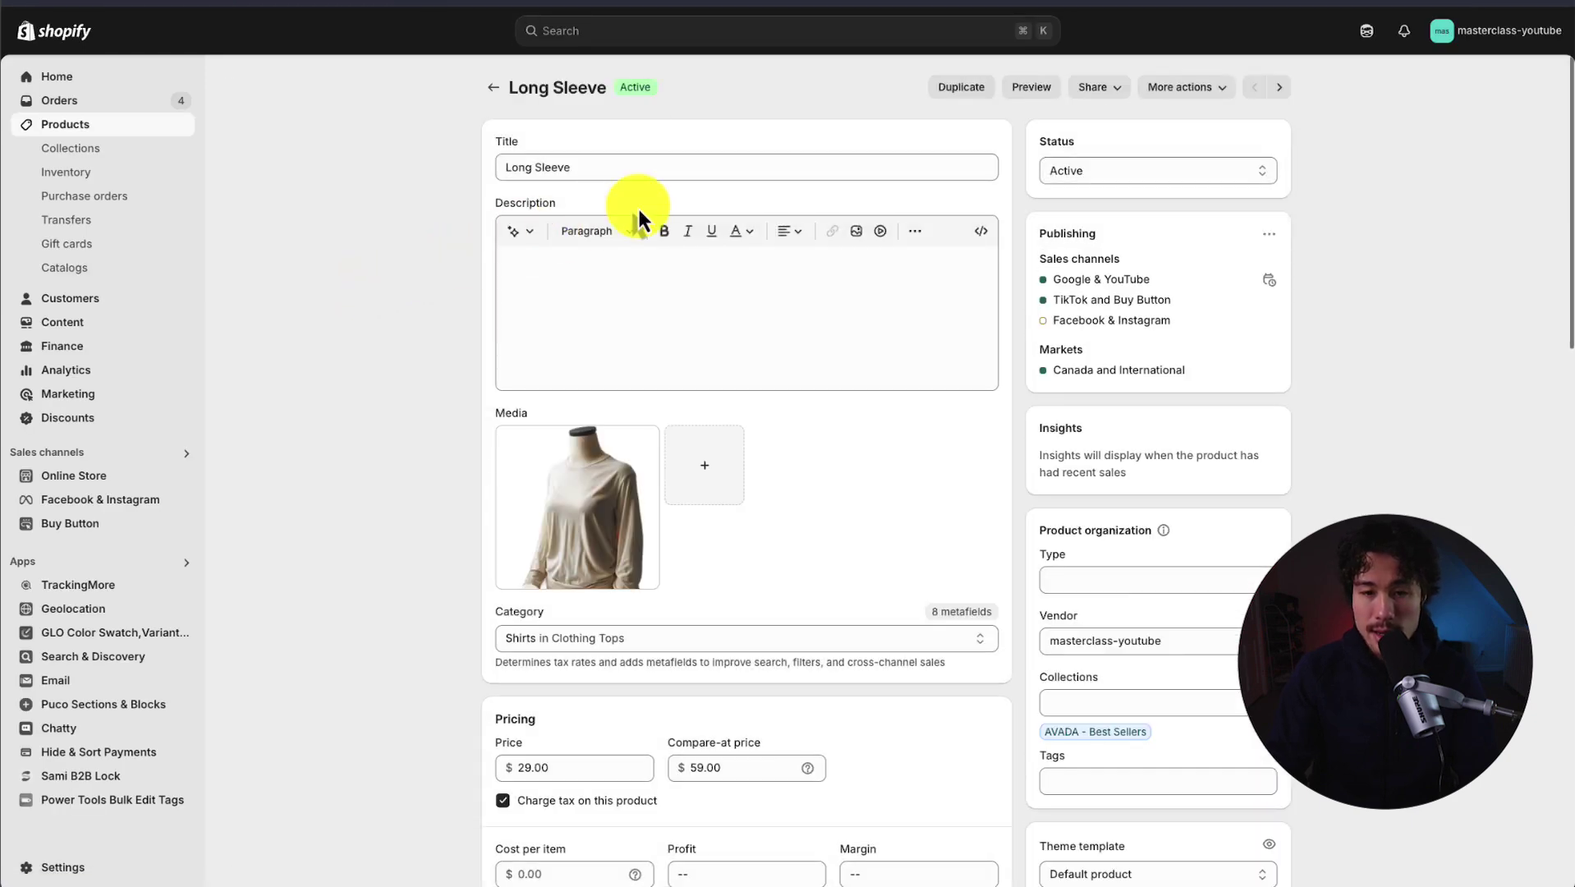
{"action": "left_click", "coordinate": [1037, 89]}
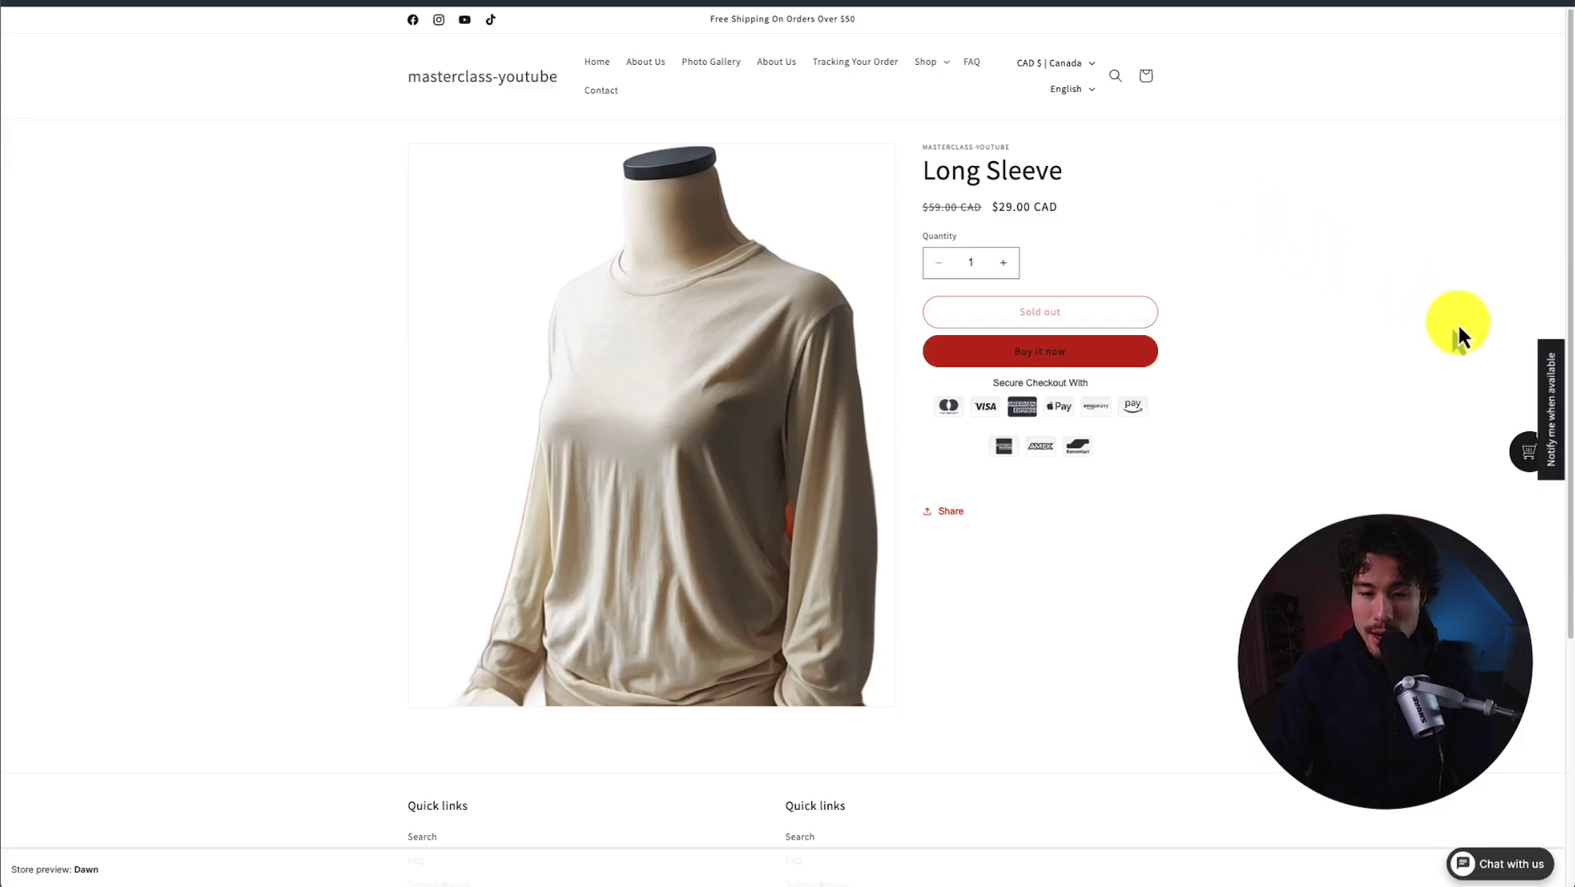
{"action": "left_click", "coordinate": [1558, 385]}
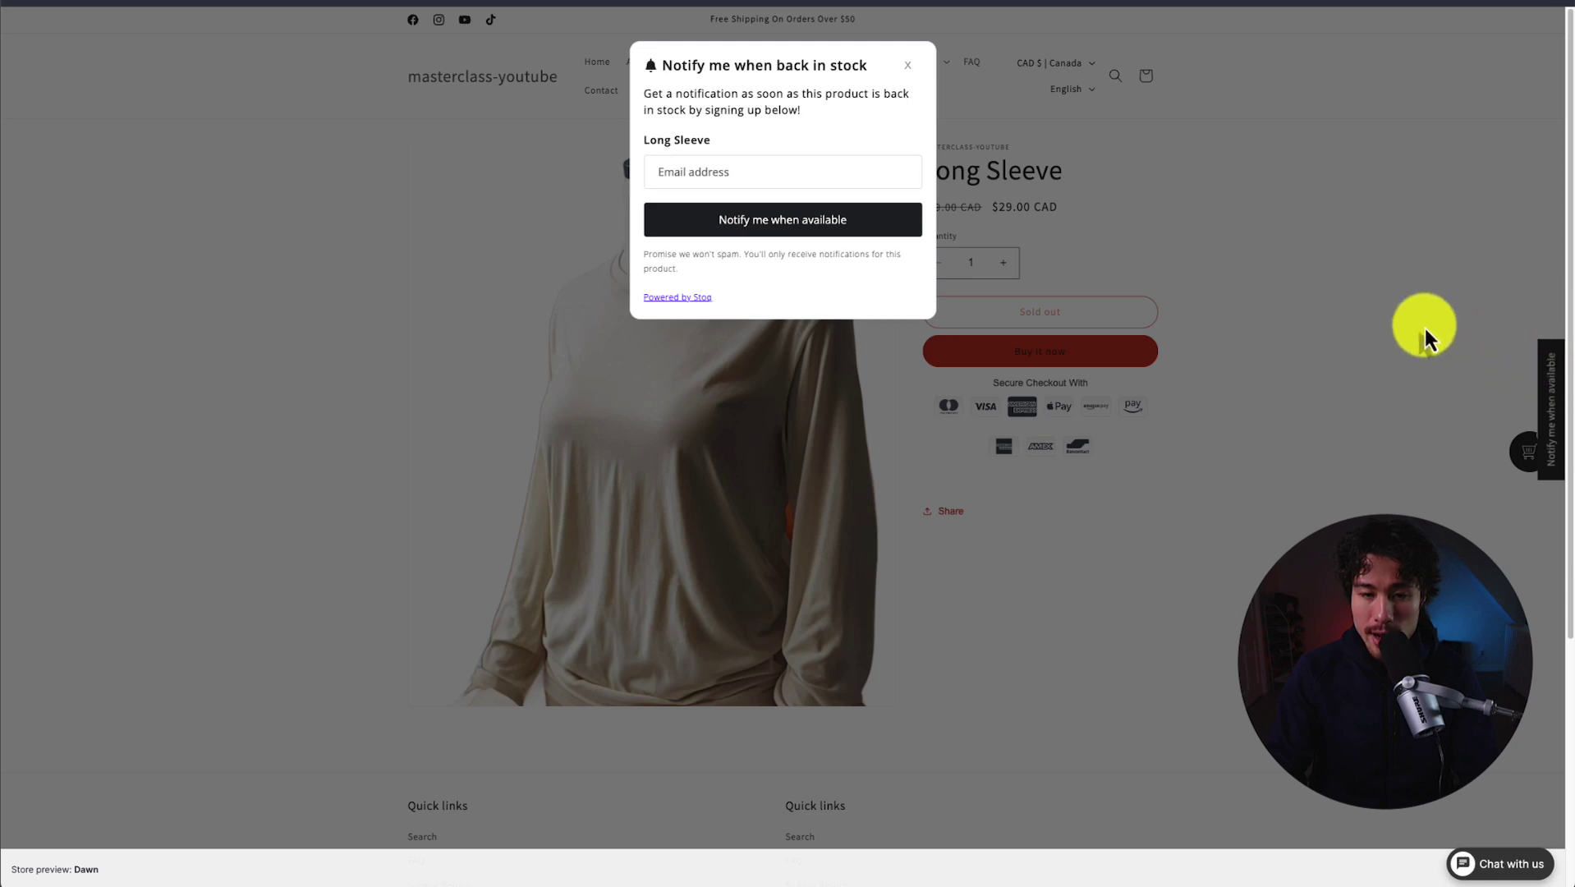
{"action": "mouse_move", "coordinate": [707, 60]}
{"action": "left_mouse_down"}
{"action": "mouse_move", "coordinate": [739, 151]}
{"action": "mouse_move", "coordinate": [826, 131]}
{"action": "mouse_move", "coordinate": [678, 69]}
{"action": "left_mouse_up"}
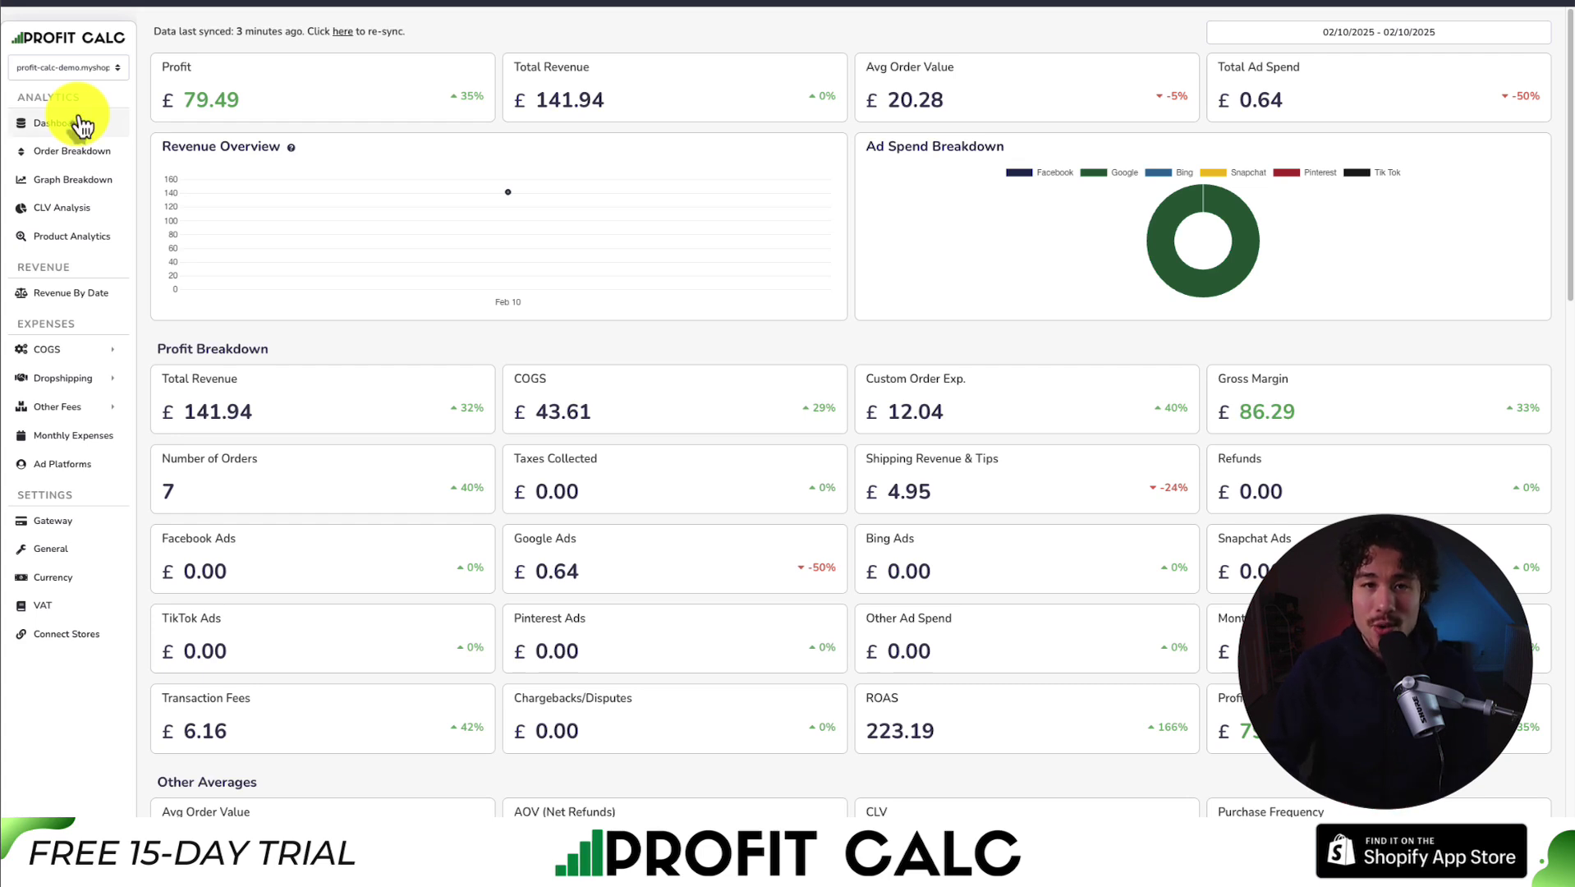
Step: Set the dashboard range to Last 7 Days, covering 02/04/2025–02/10/2025
{"action": "left_click", "coordinate": [1387, 30]}
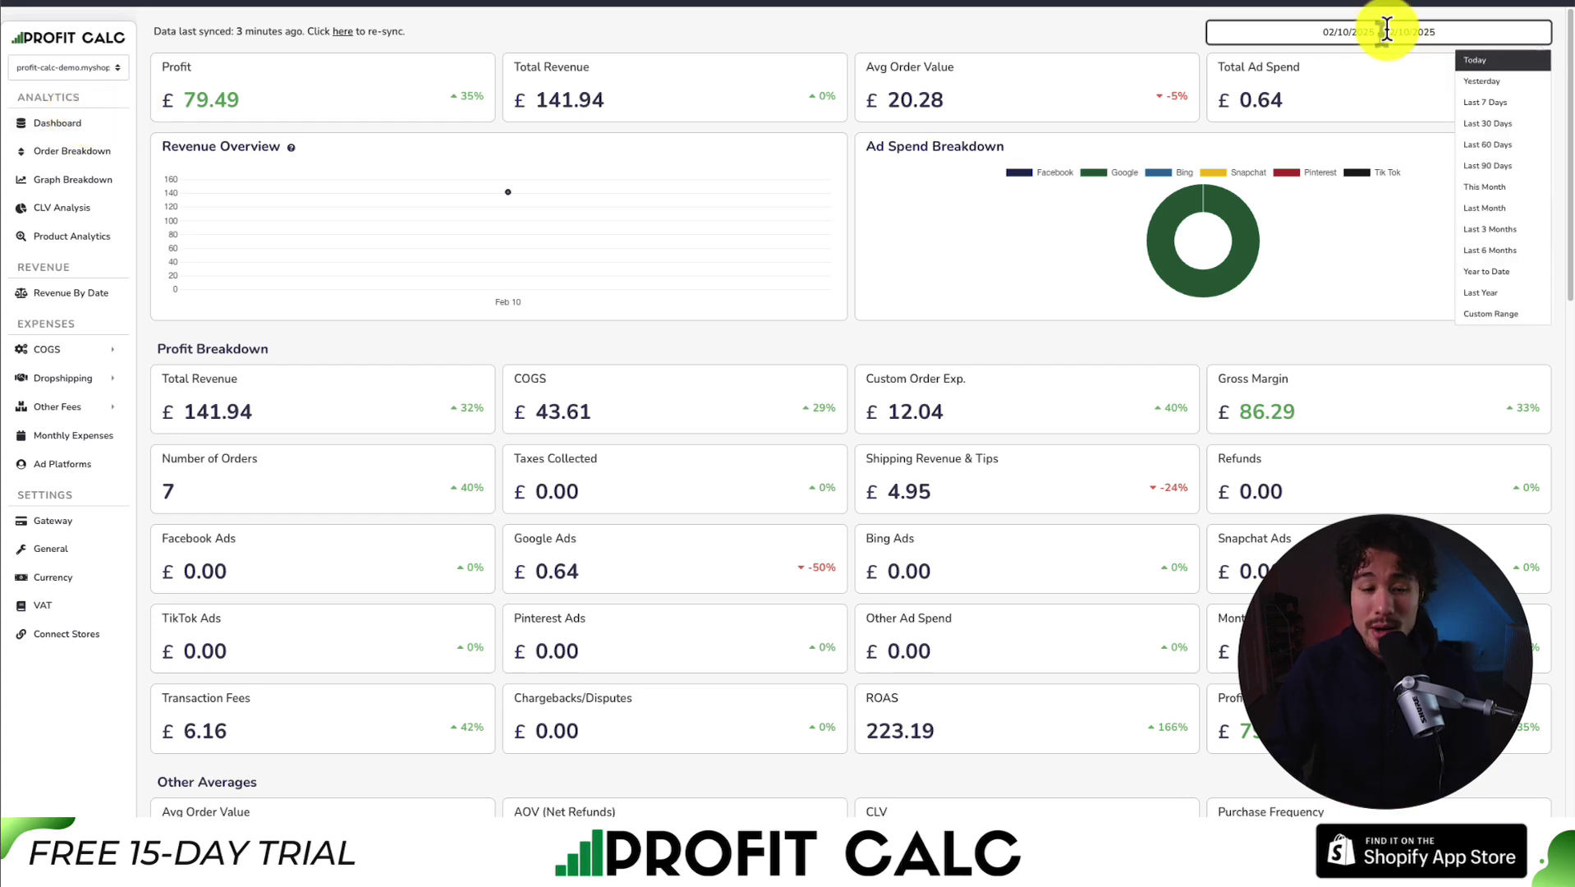
{"action": "left_click", "coordinate": [1478, 119]}
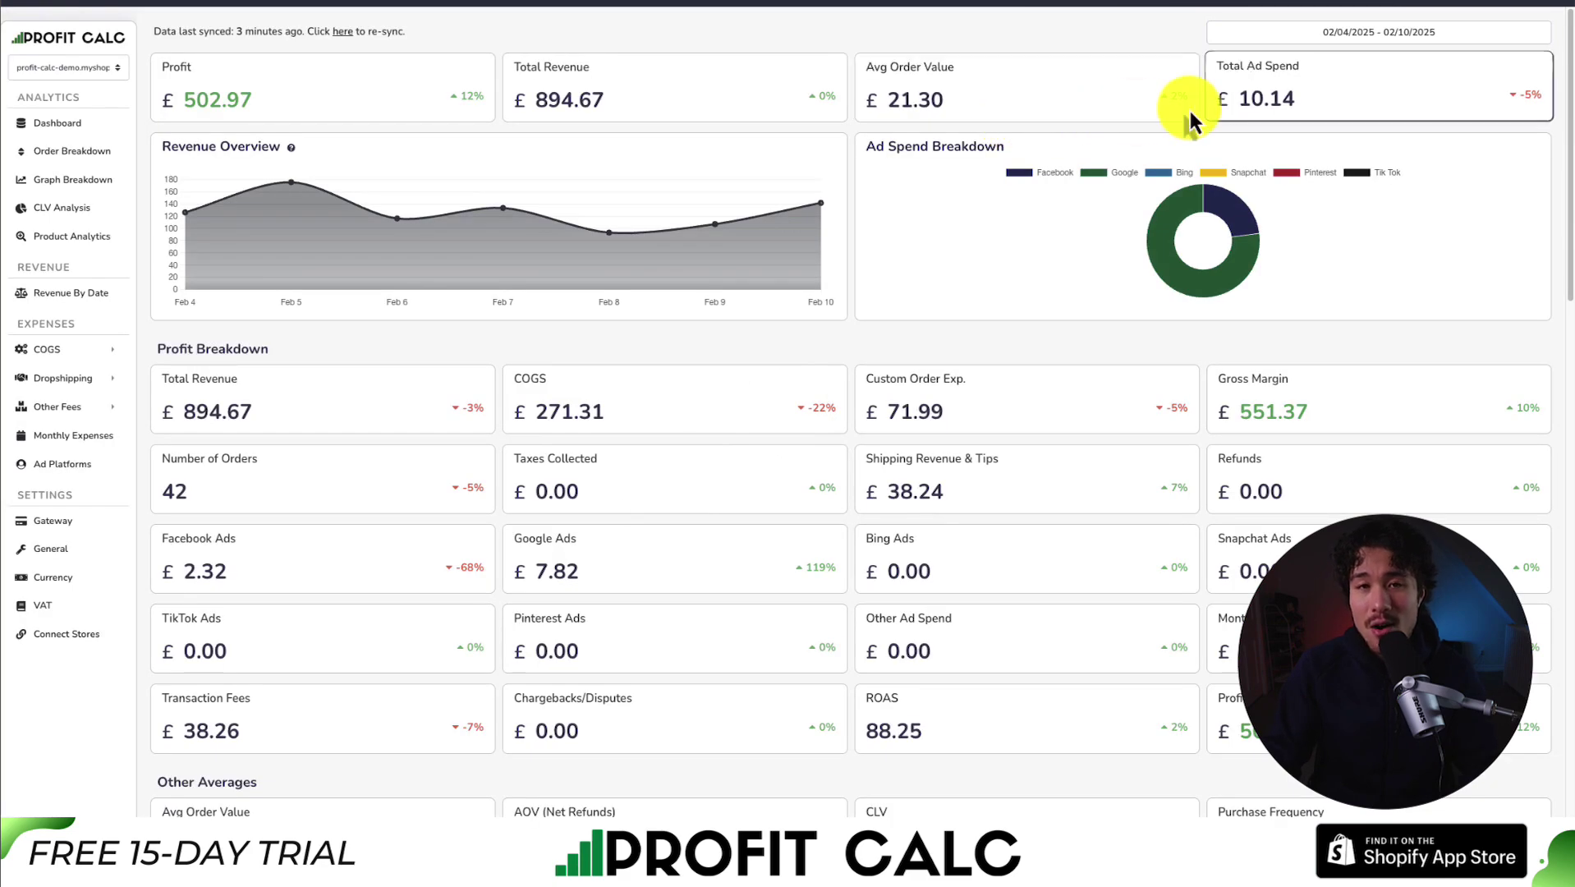
{"action": "mouse_move", "coordinate": [1569, 99]}
{"action": "left_mouse_down"}
{"action": "mouse_move", "coordinate": [1569, 665]}
{"action": "mouse_move", "coordinate": [1562, 70]}
{"action": "left_mouse_up"}
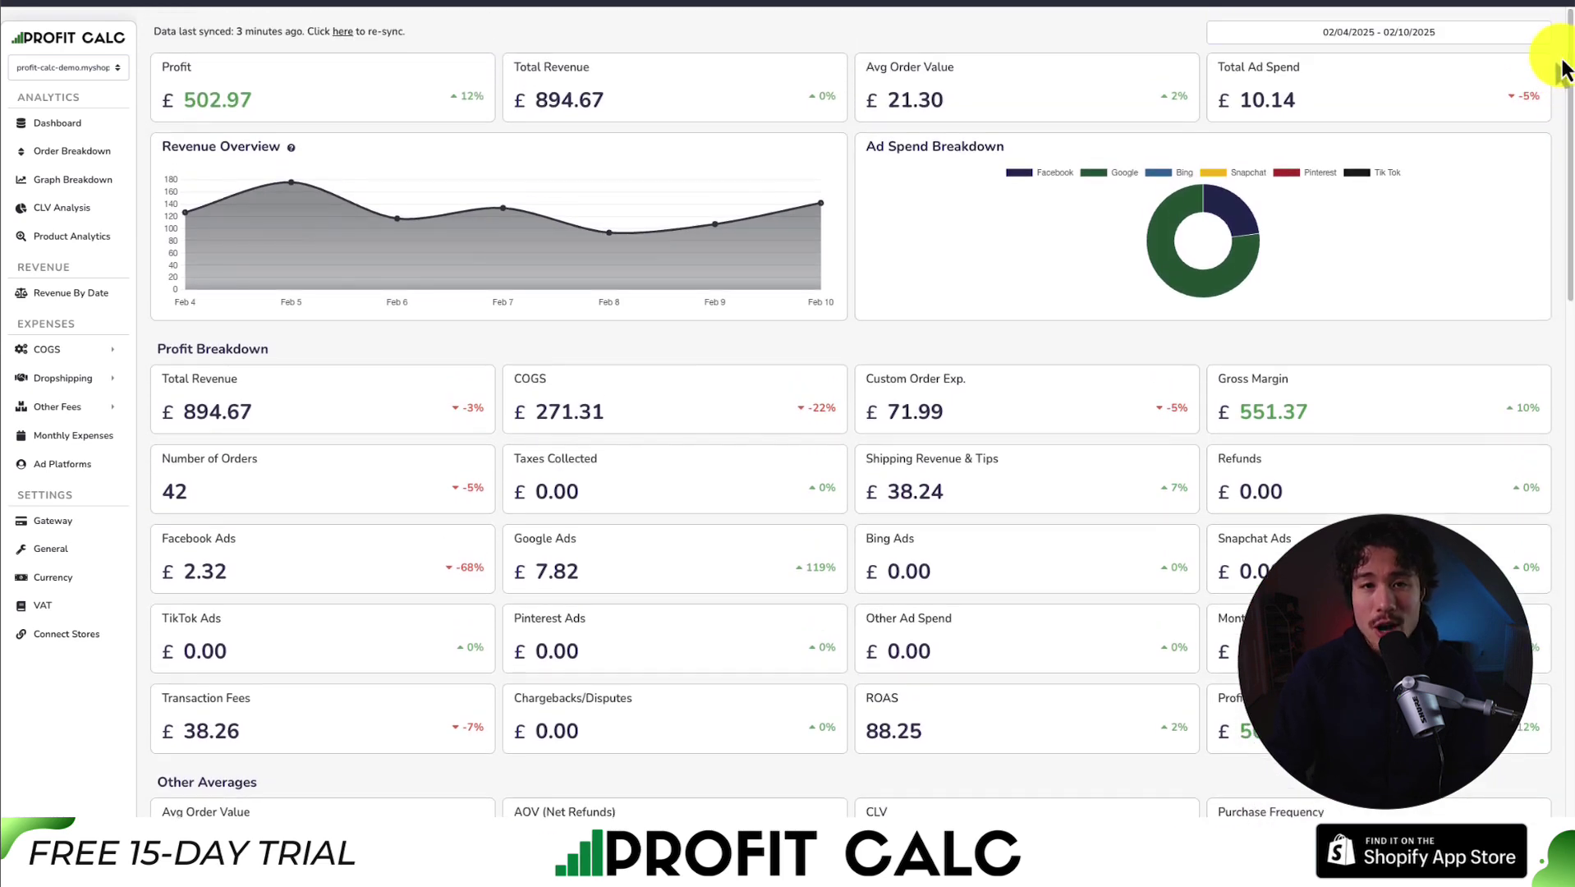